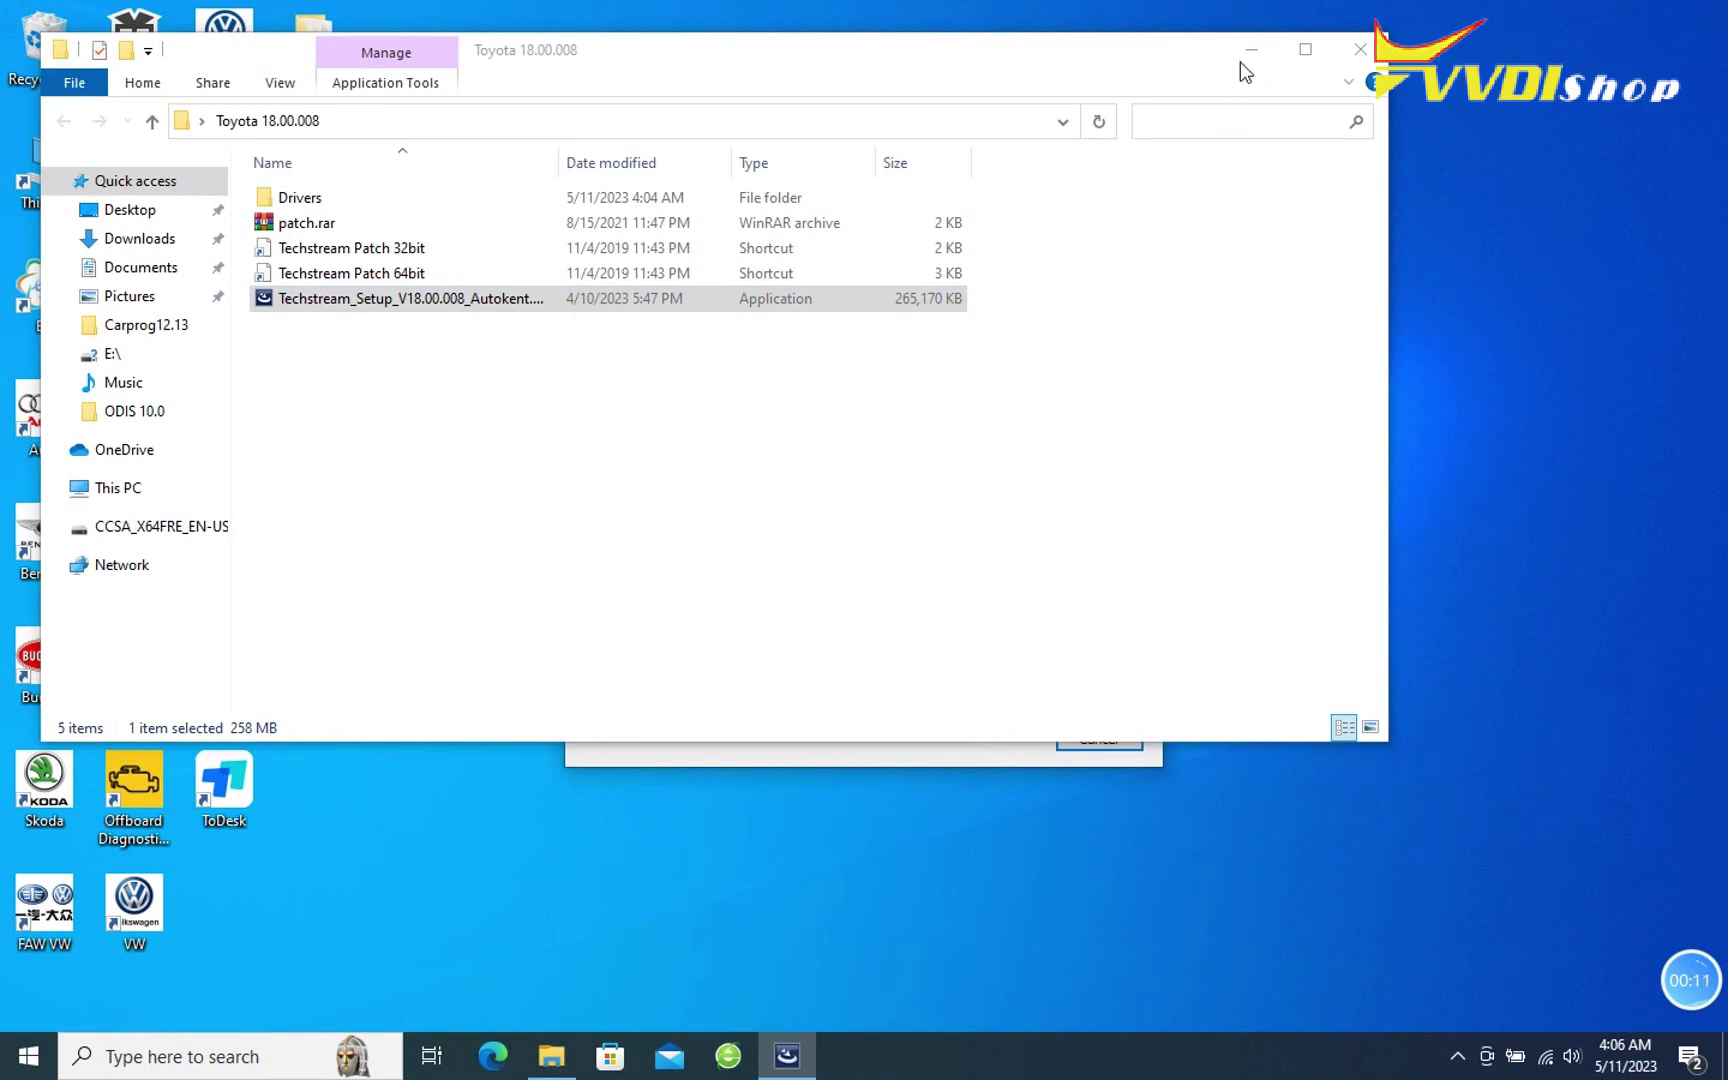
# Step: Begin the Techstream Software setup and accept the terms of its license agreement
pyautogui.click(1243, 52)
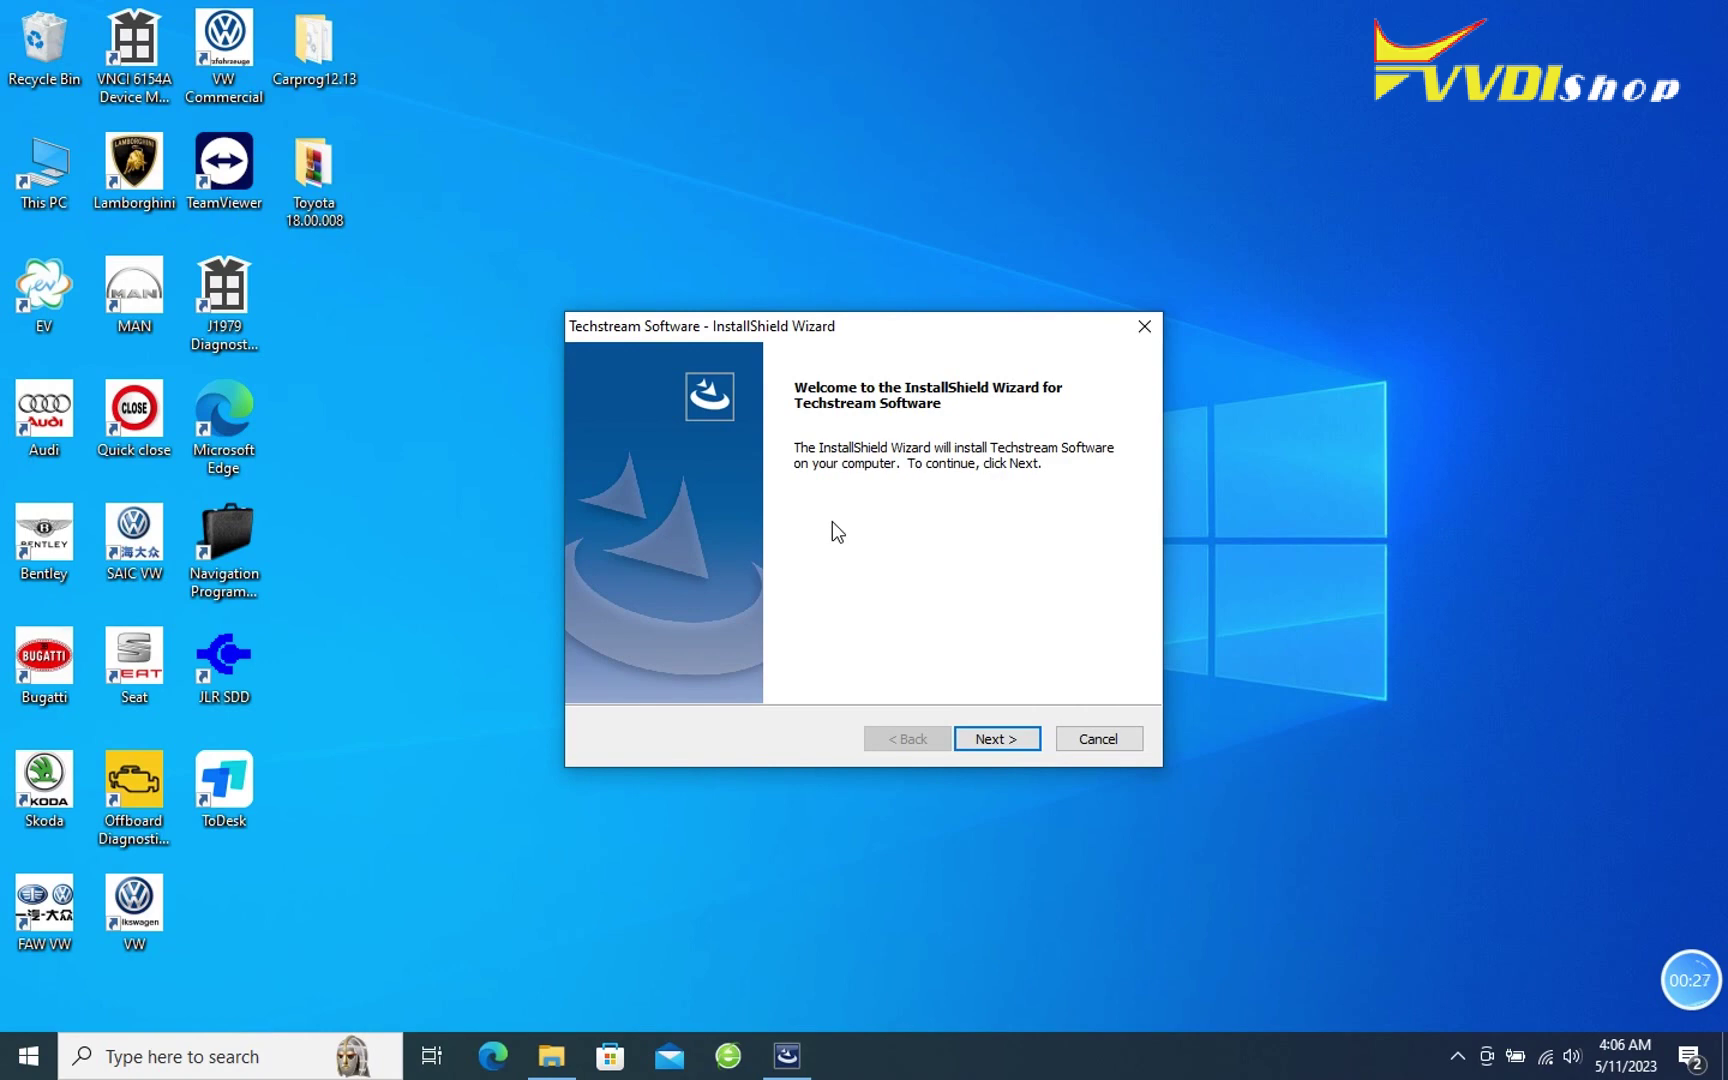
pyautogui.click(985, 736)
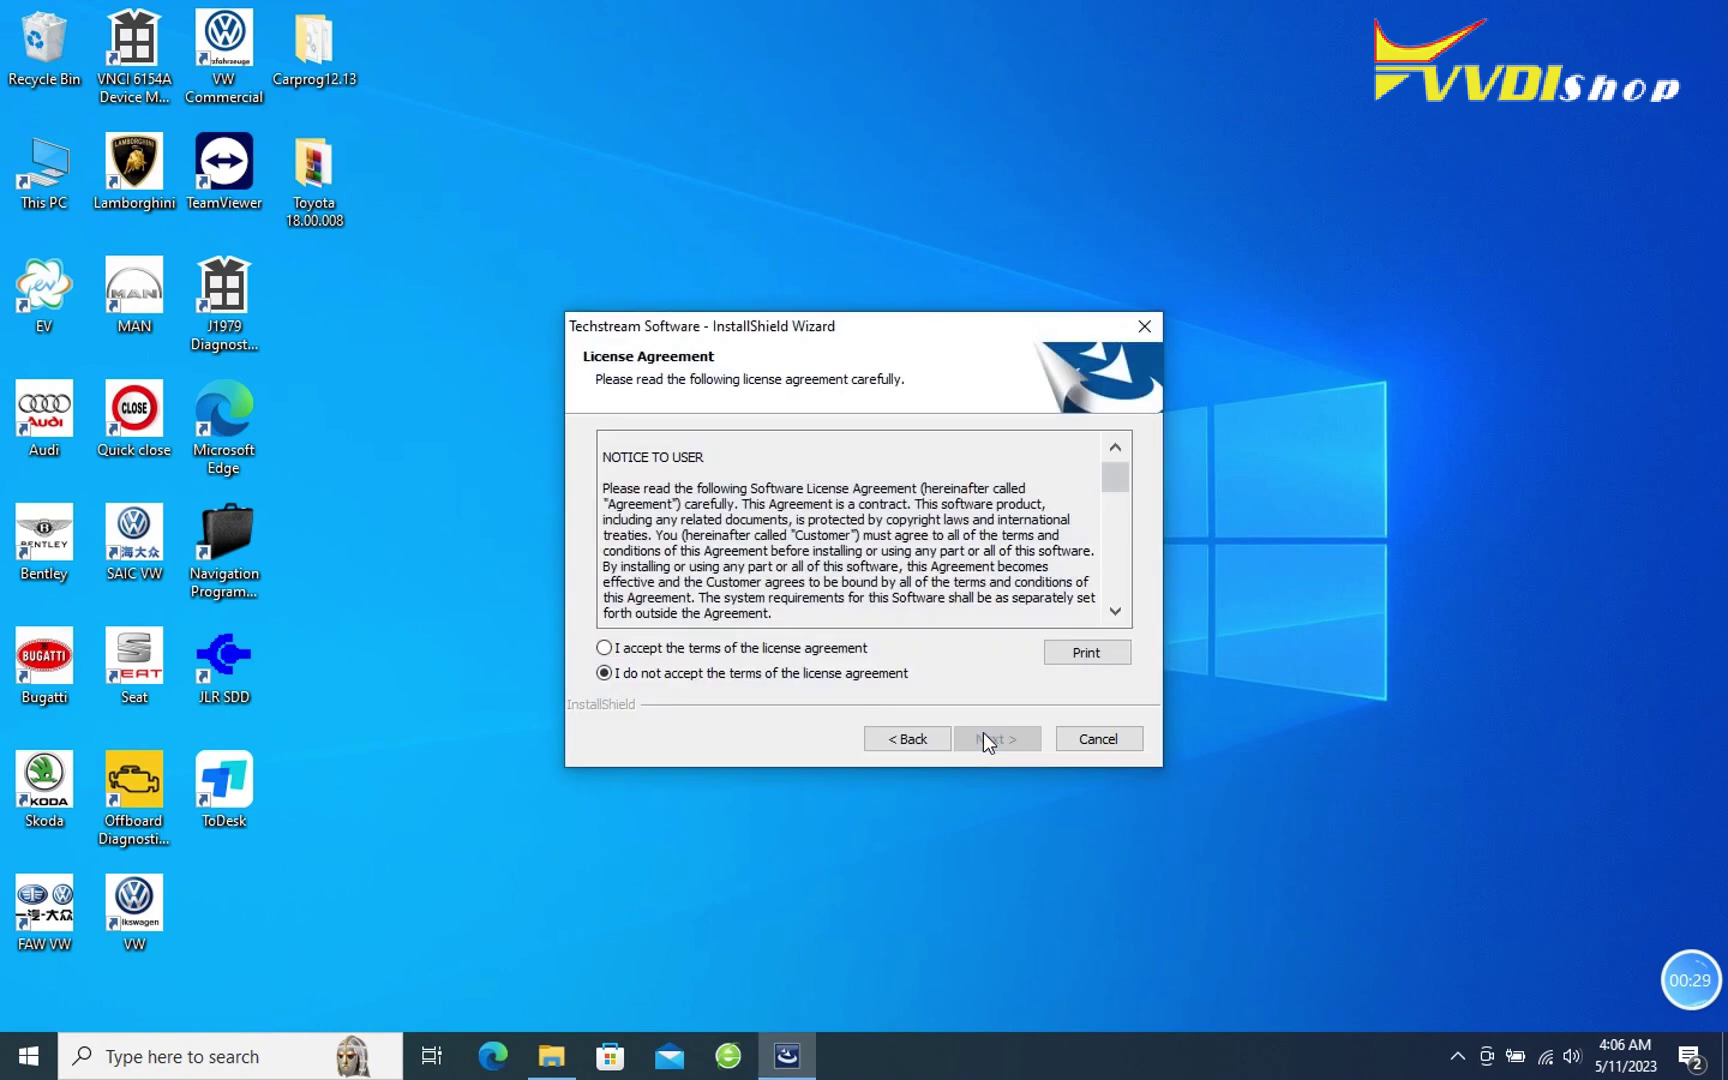
pyautogui.click(812, 652)
pyautogui.click(999, 740)
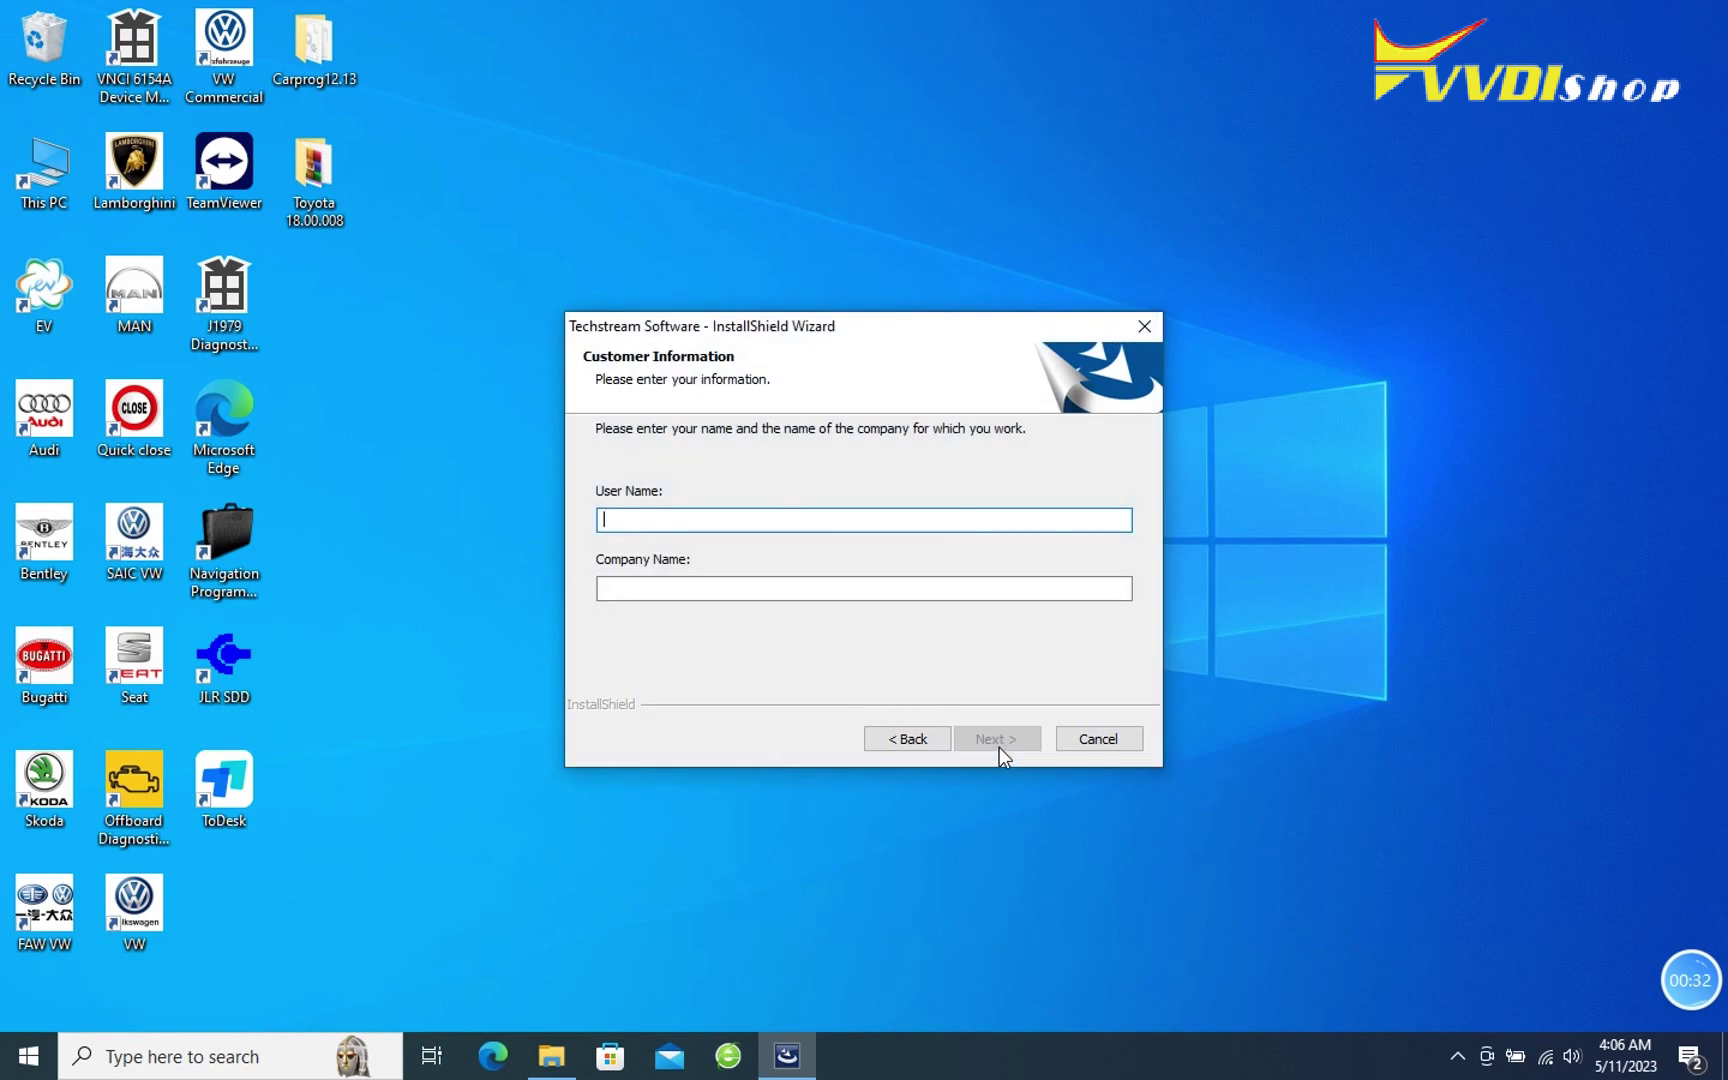
# Step: Enter 555 as the user name and 777 as the company name, and complete the Techstream installation
pyautogui.write('555')
pyautogui.press('Tab')
pyautogui.write('777')
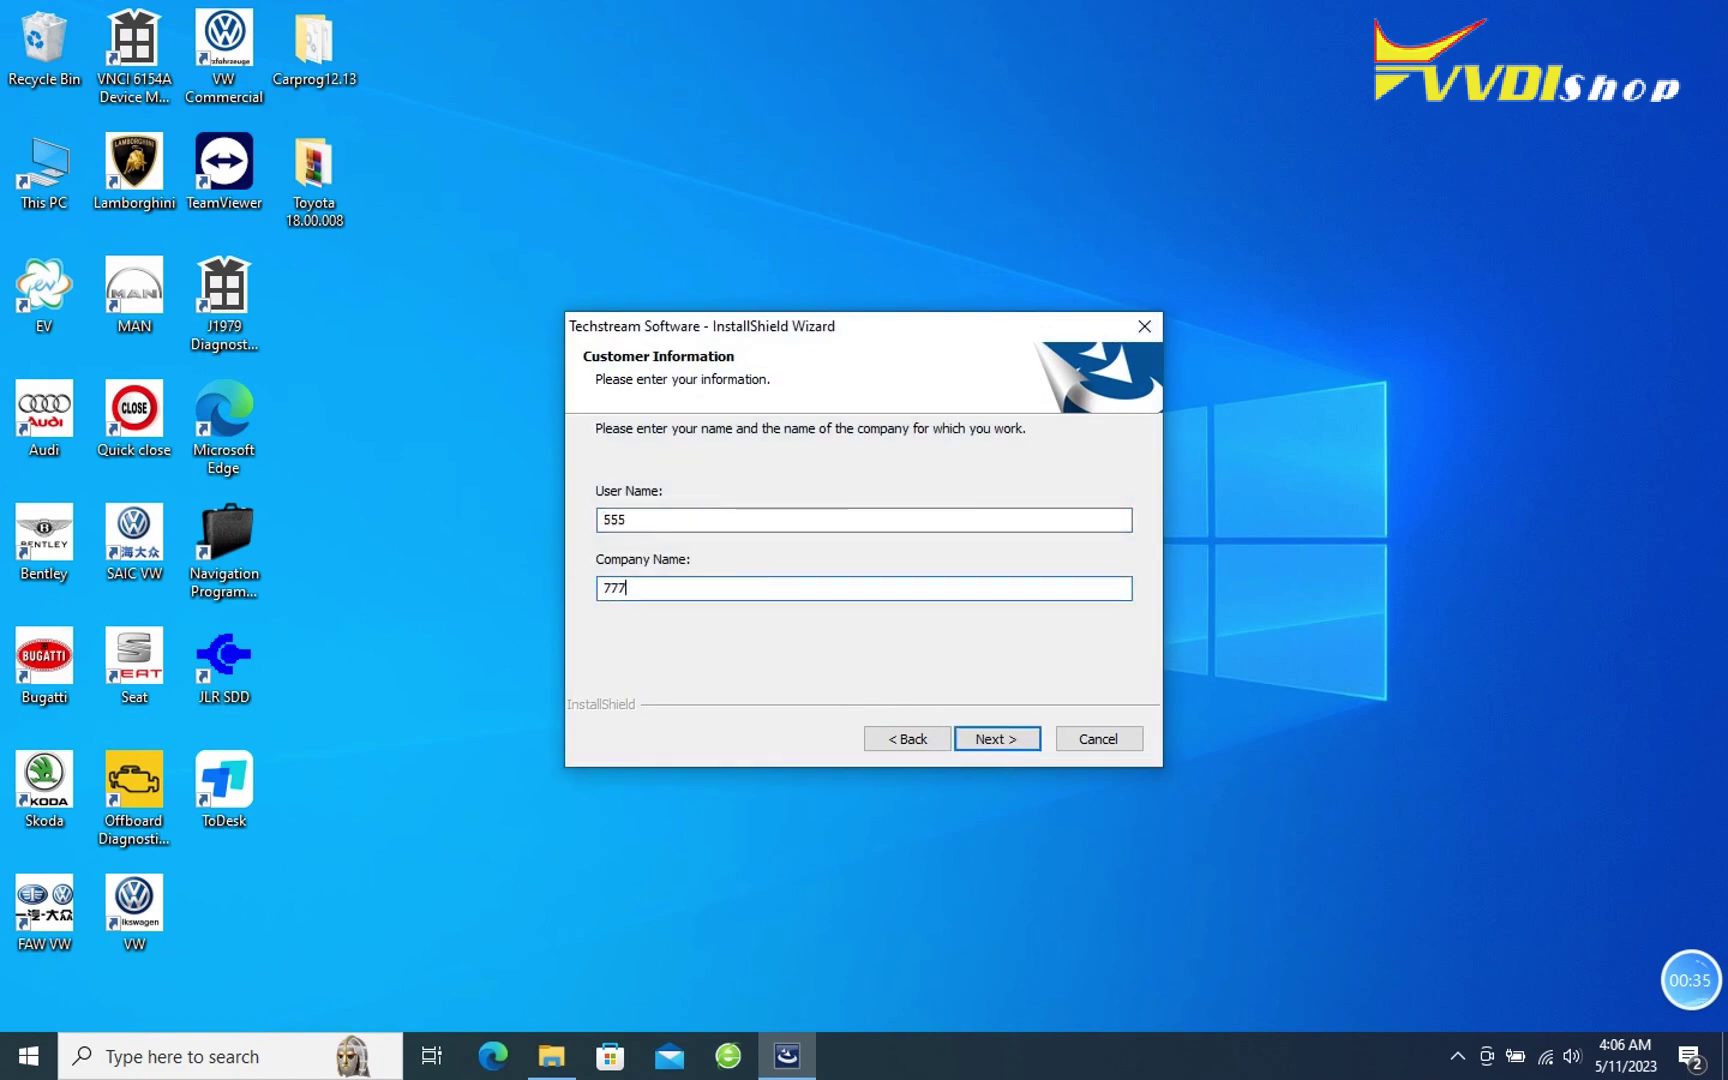
pyautogui.click(1008, 735)
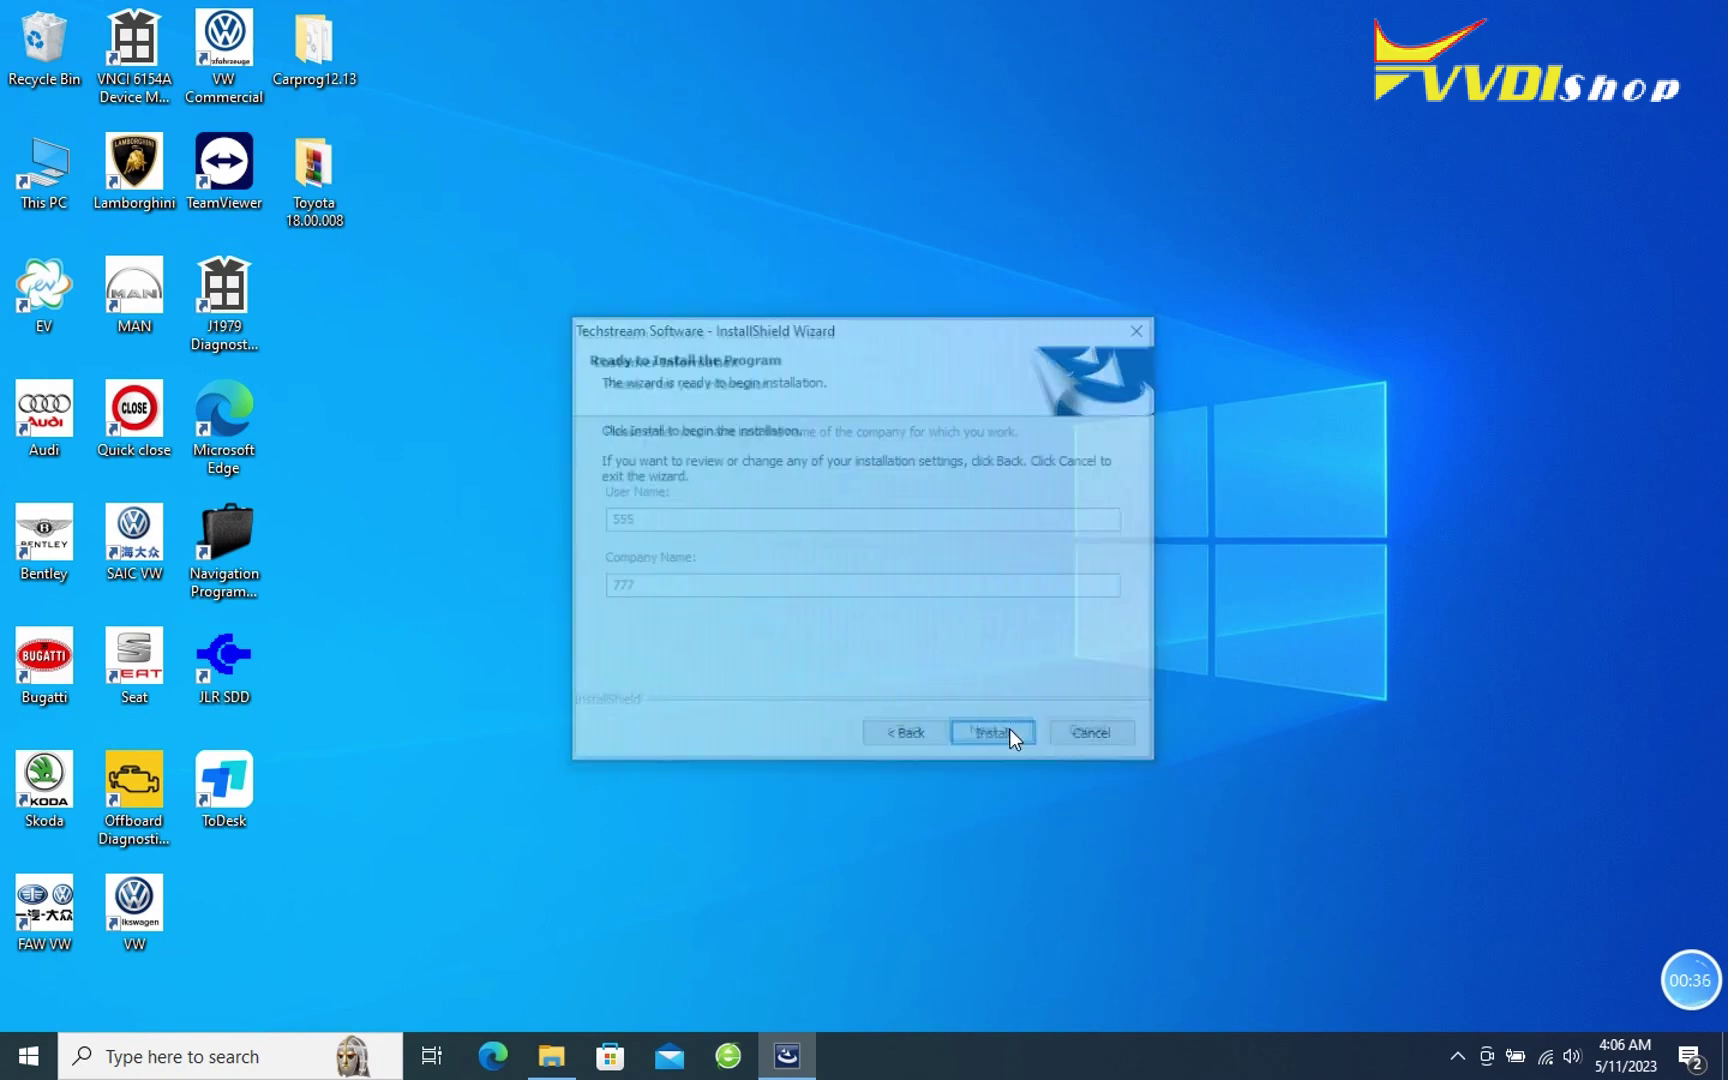
pyautogui.click(1013, 736)
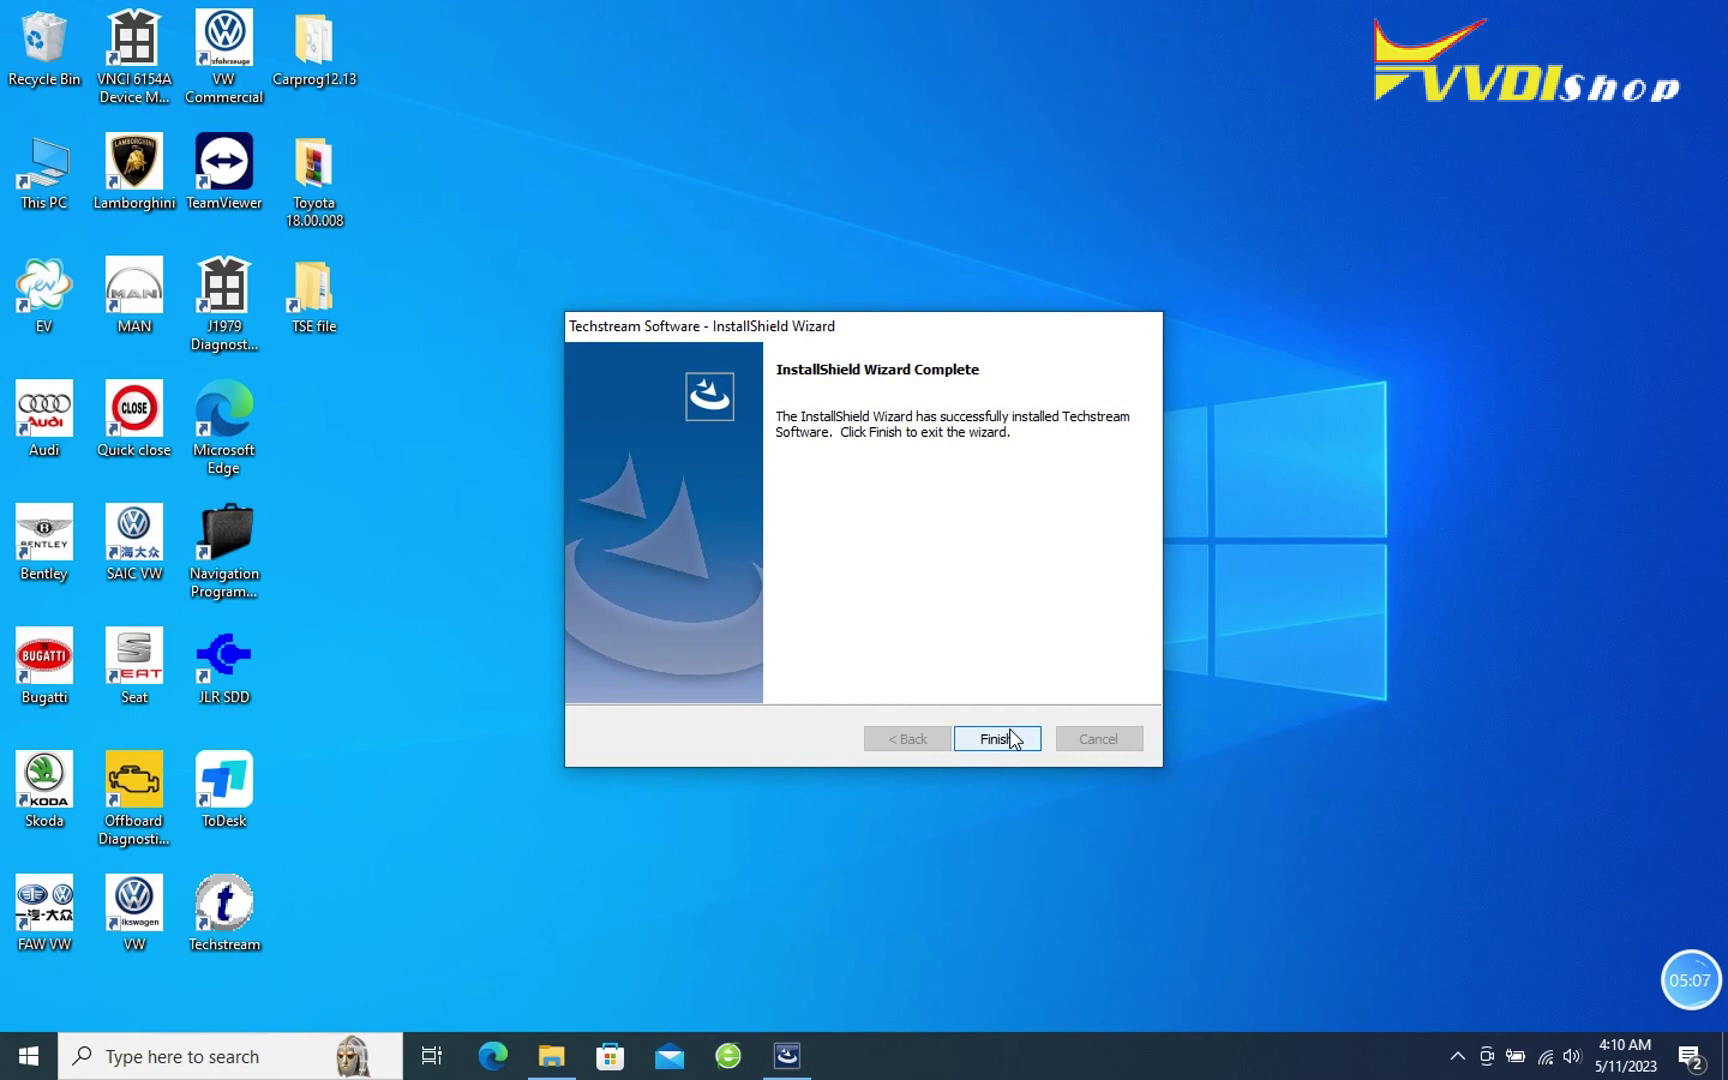
pyautogui.click(1010, 738)
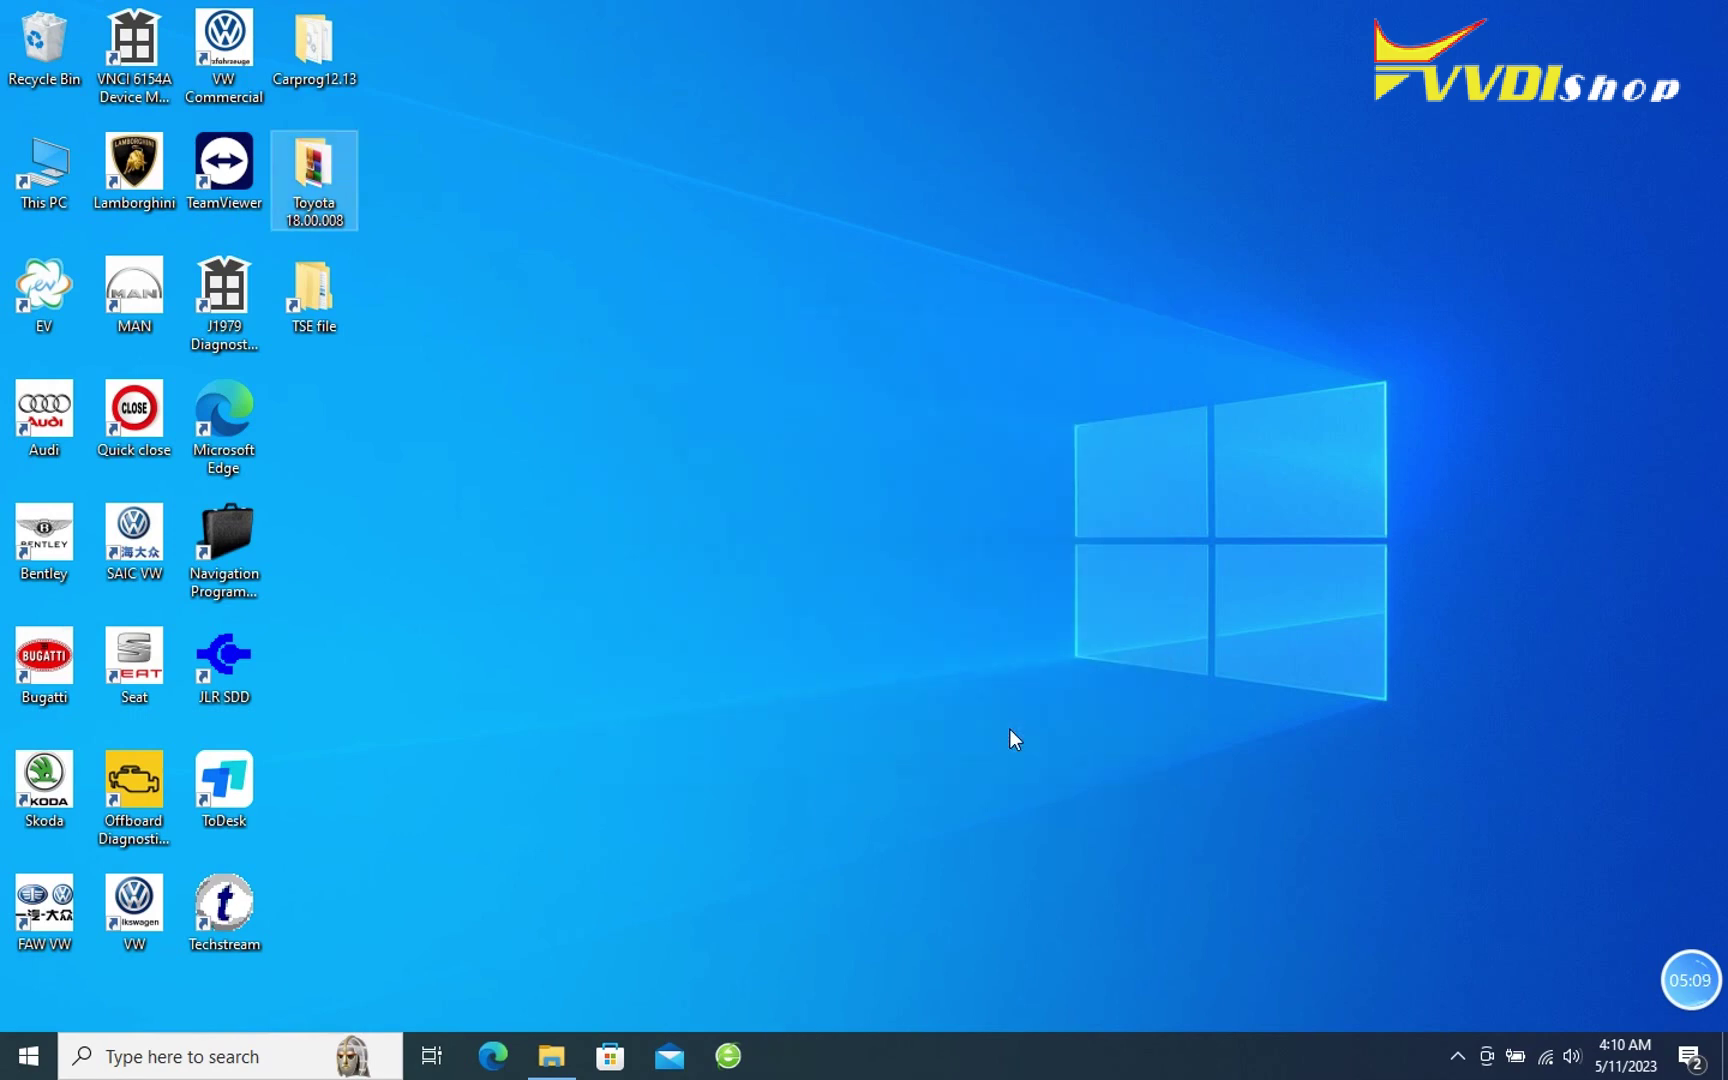
# Step: Install the MVCI PRO-J2534 driver from MVCI_PRO-J2534_1.0.3.exe in the Toyota 18.00.008 Drivers folder, using English and the default installation folder
pyautogui.click(551, 1055)
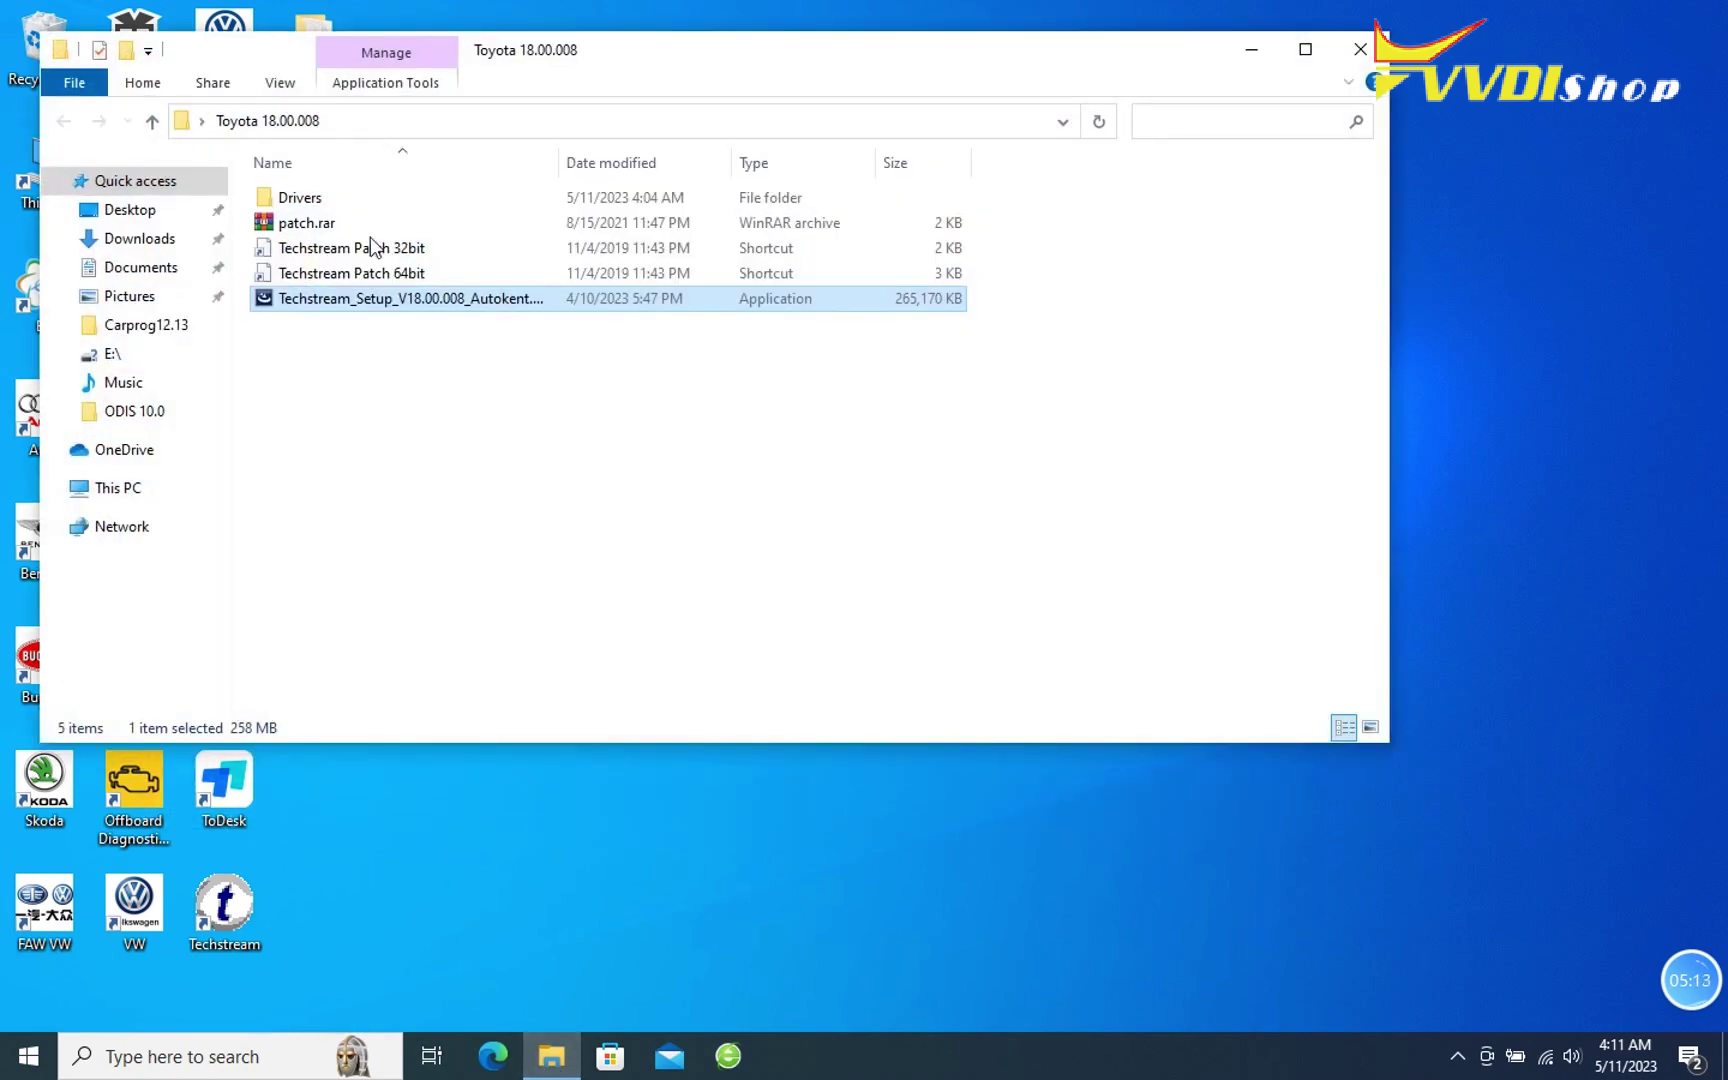
pyautogui.doubleClick(354, 195)
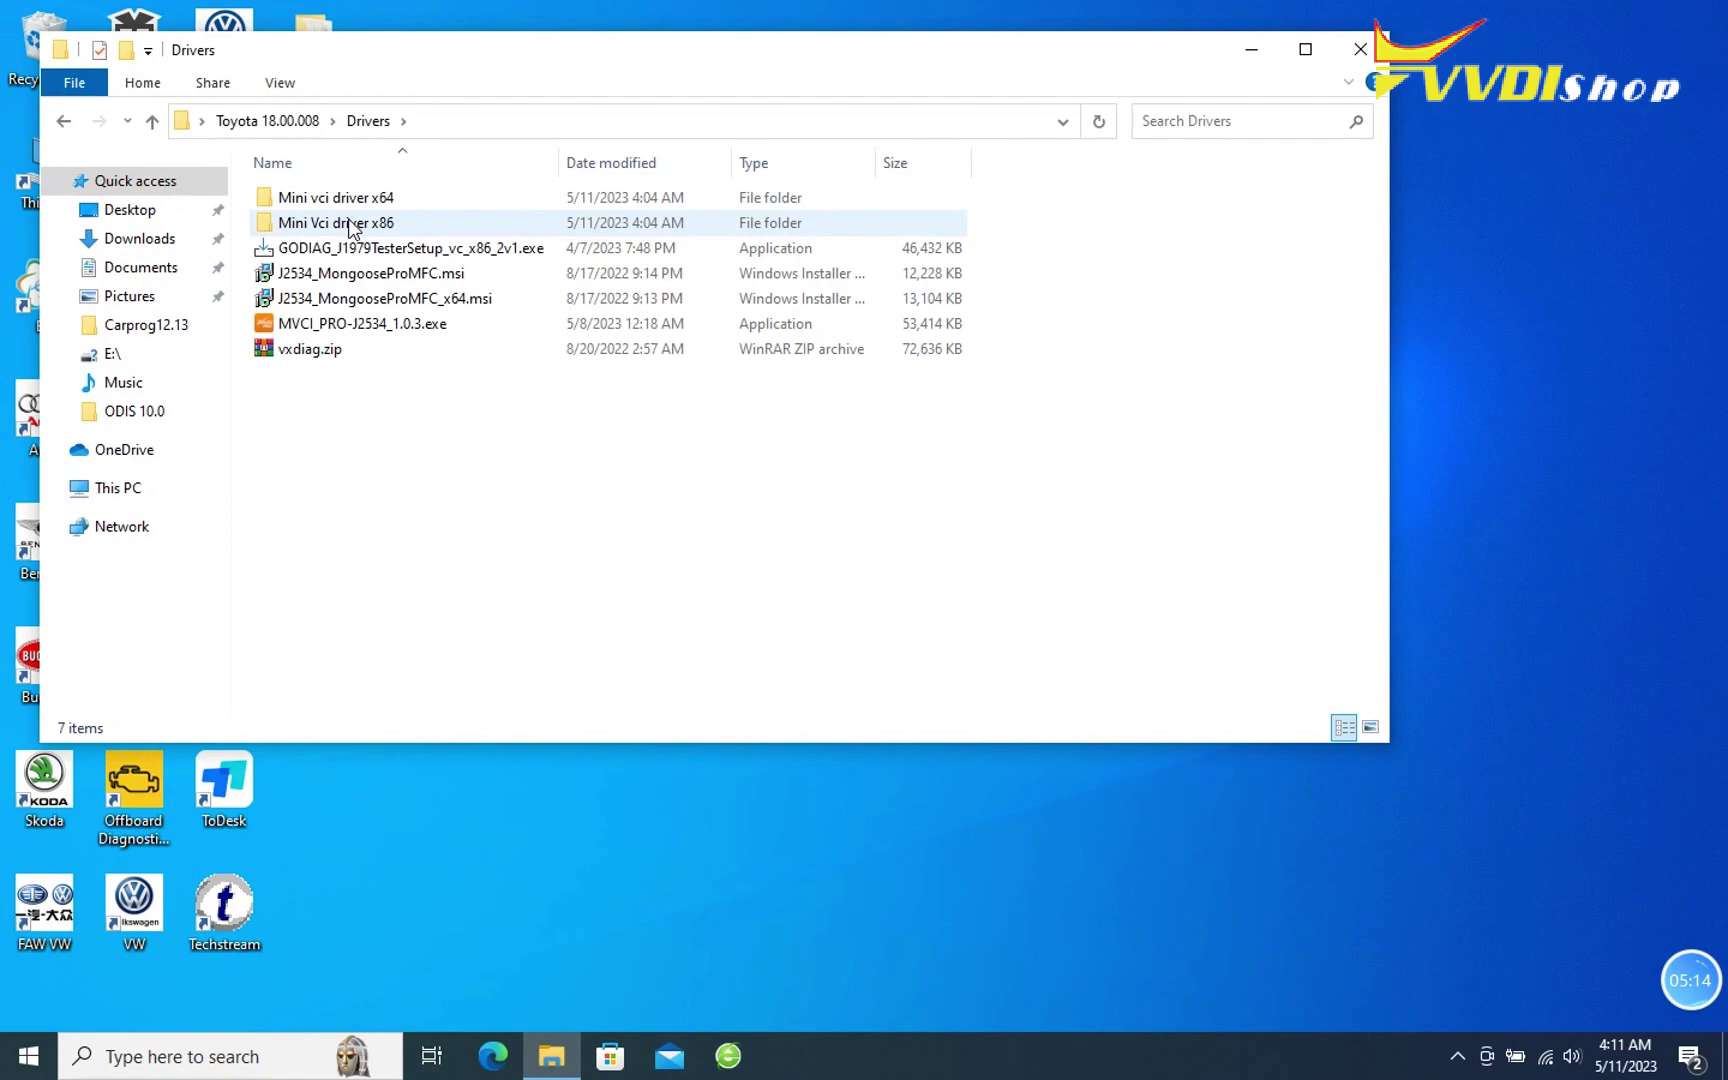
pyautogui.doubleClick(306, 324)
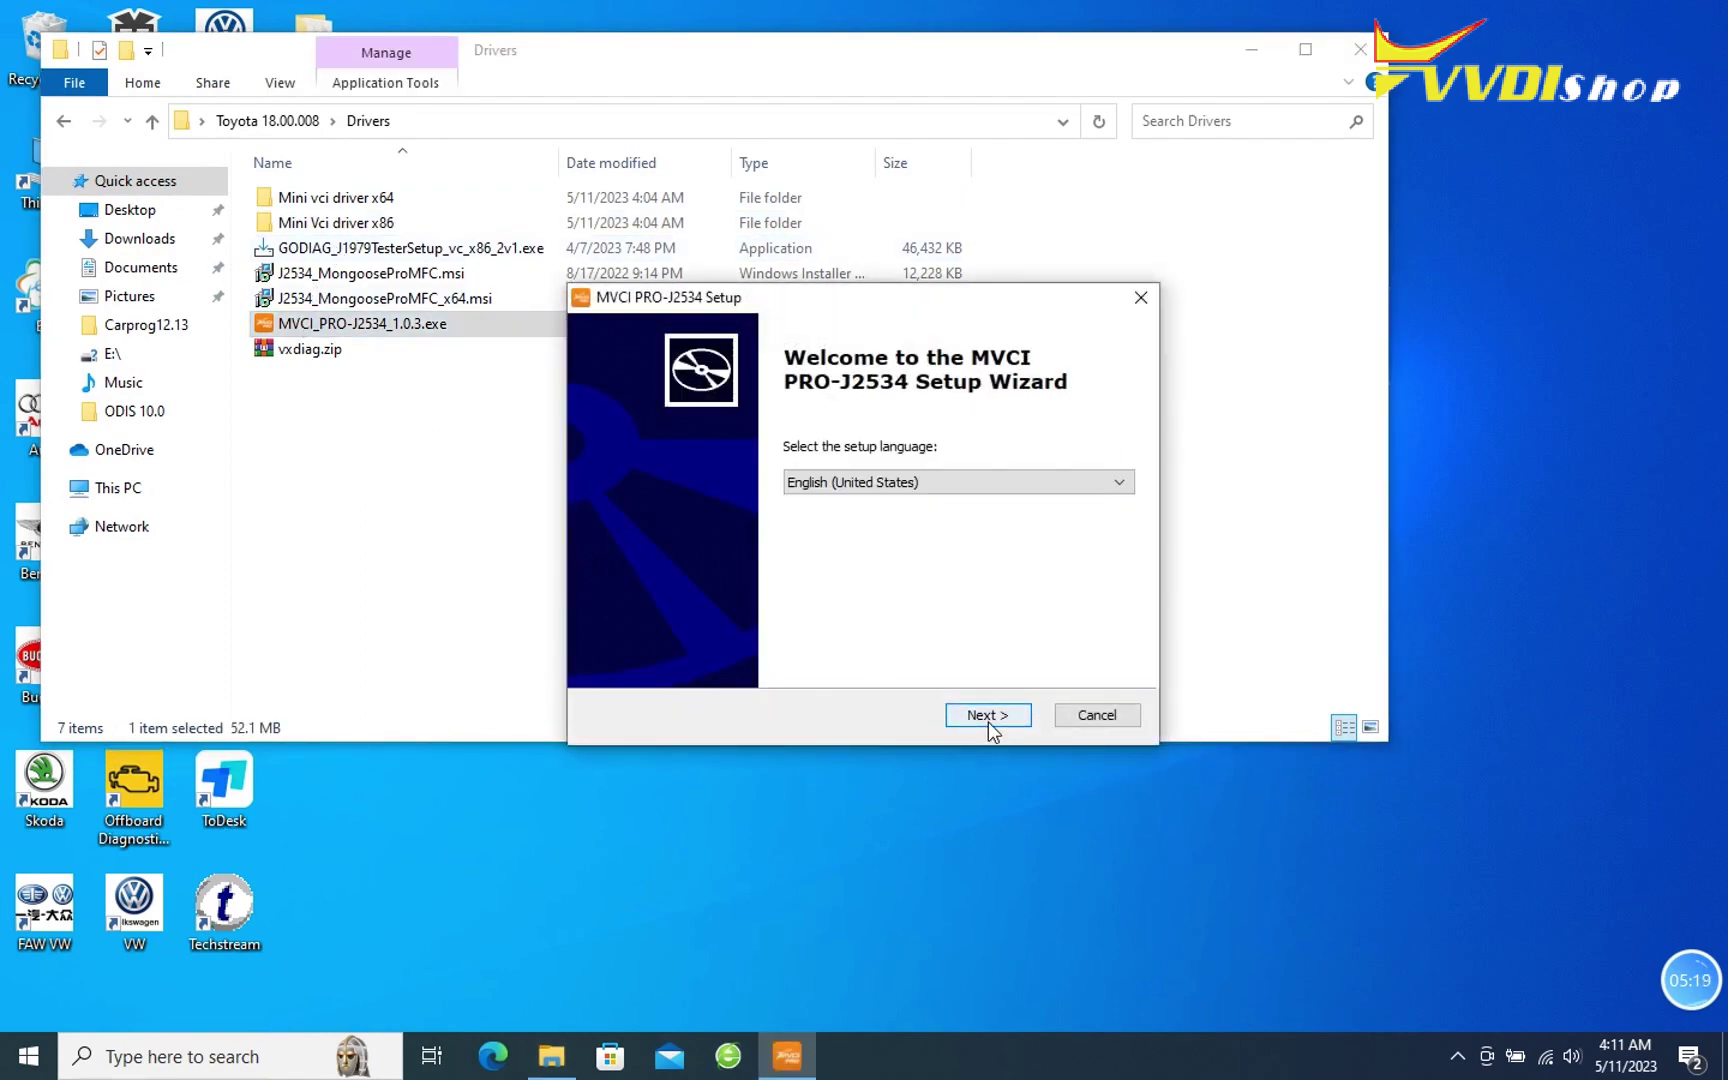
pyautogui.click(988, 721)
pyautogui.click(988, 721)
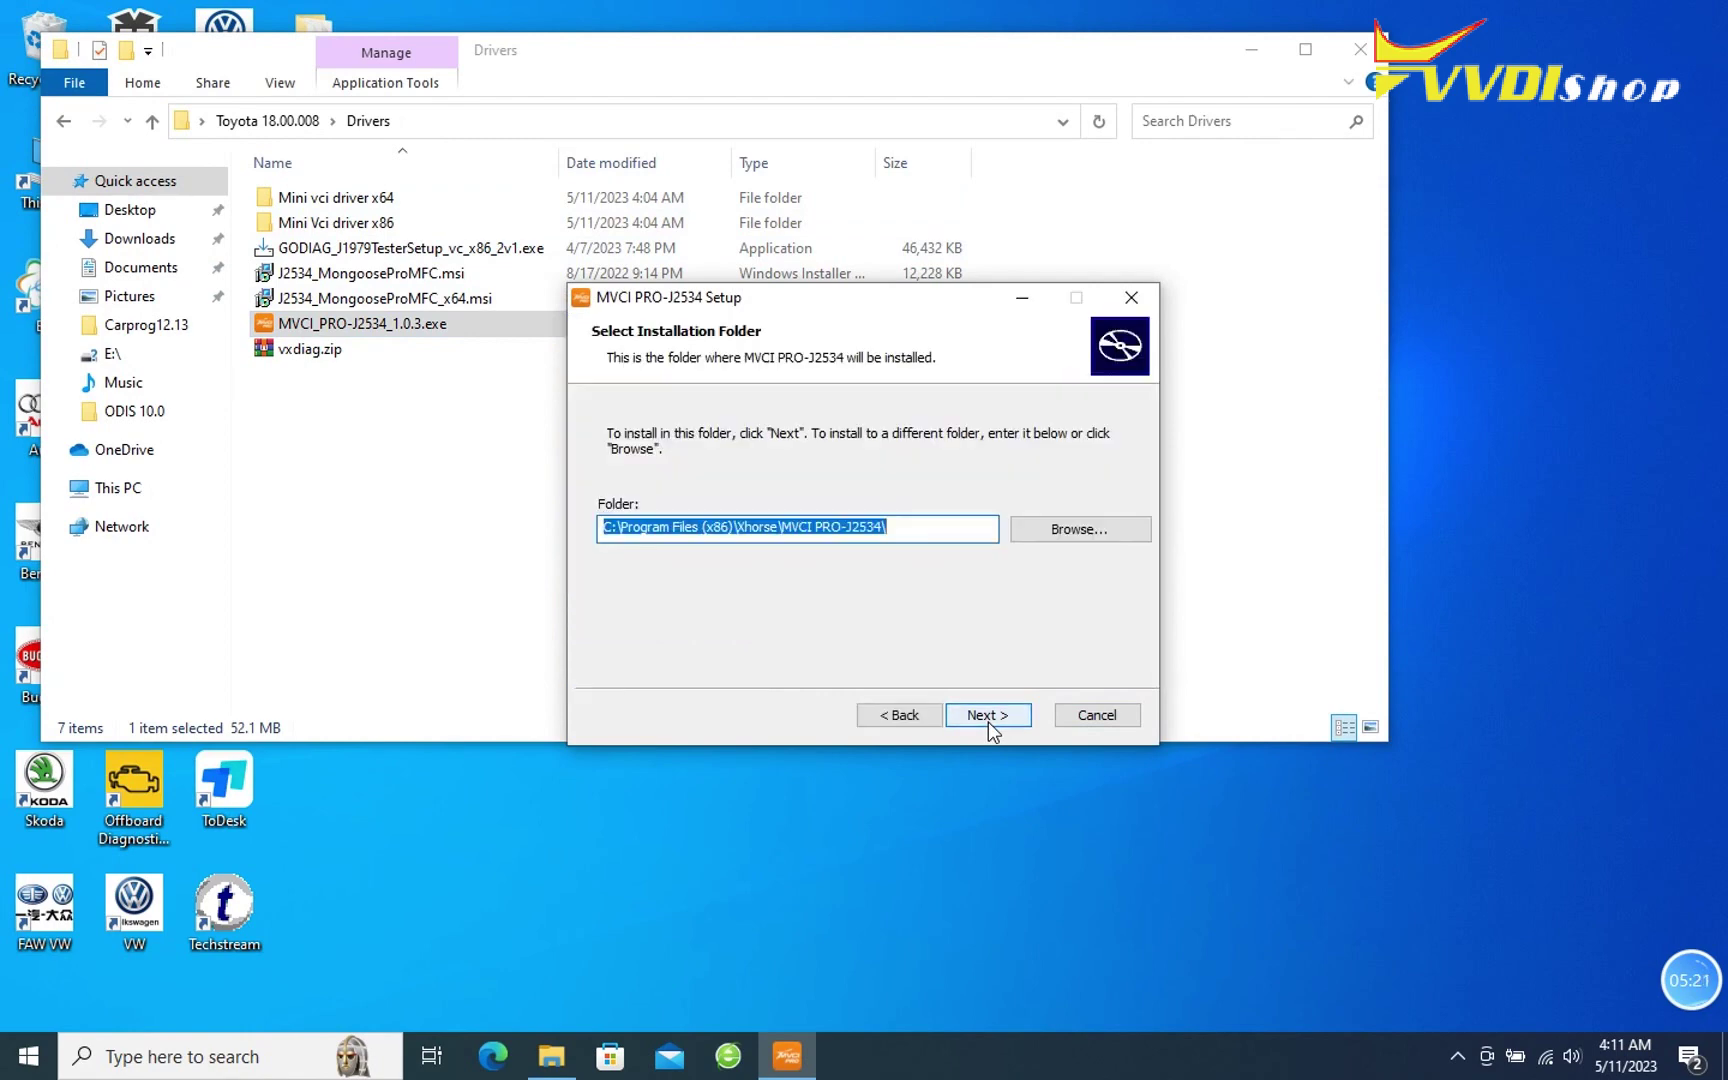
pyautogui.click(988, 715)
pyautogui.click(988, 715)
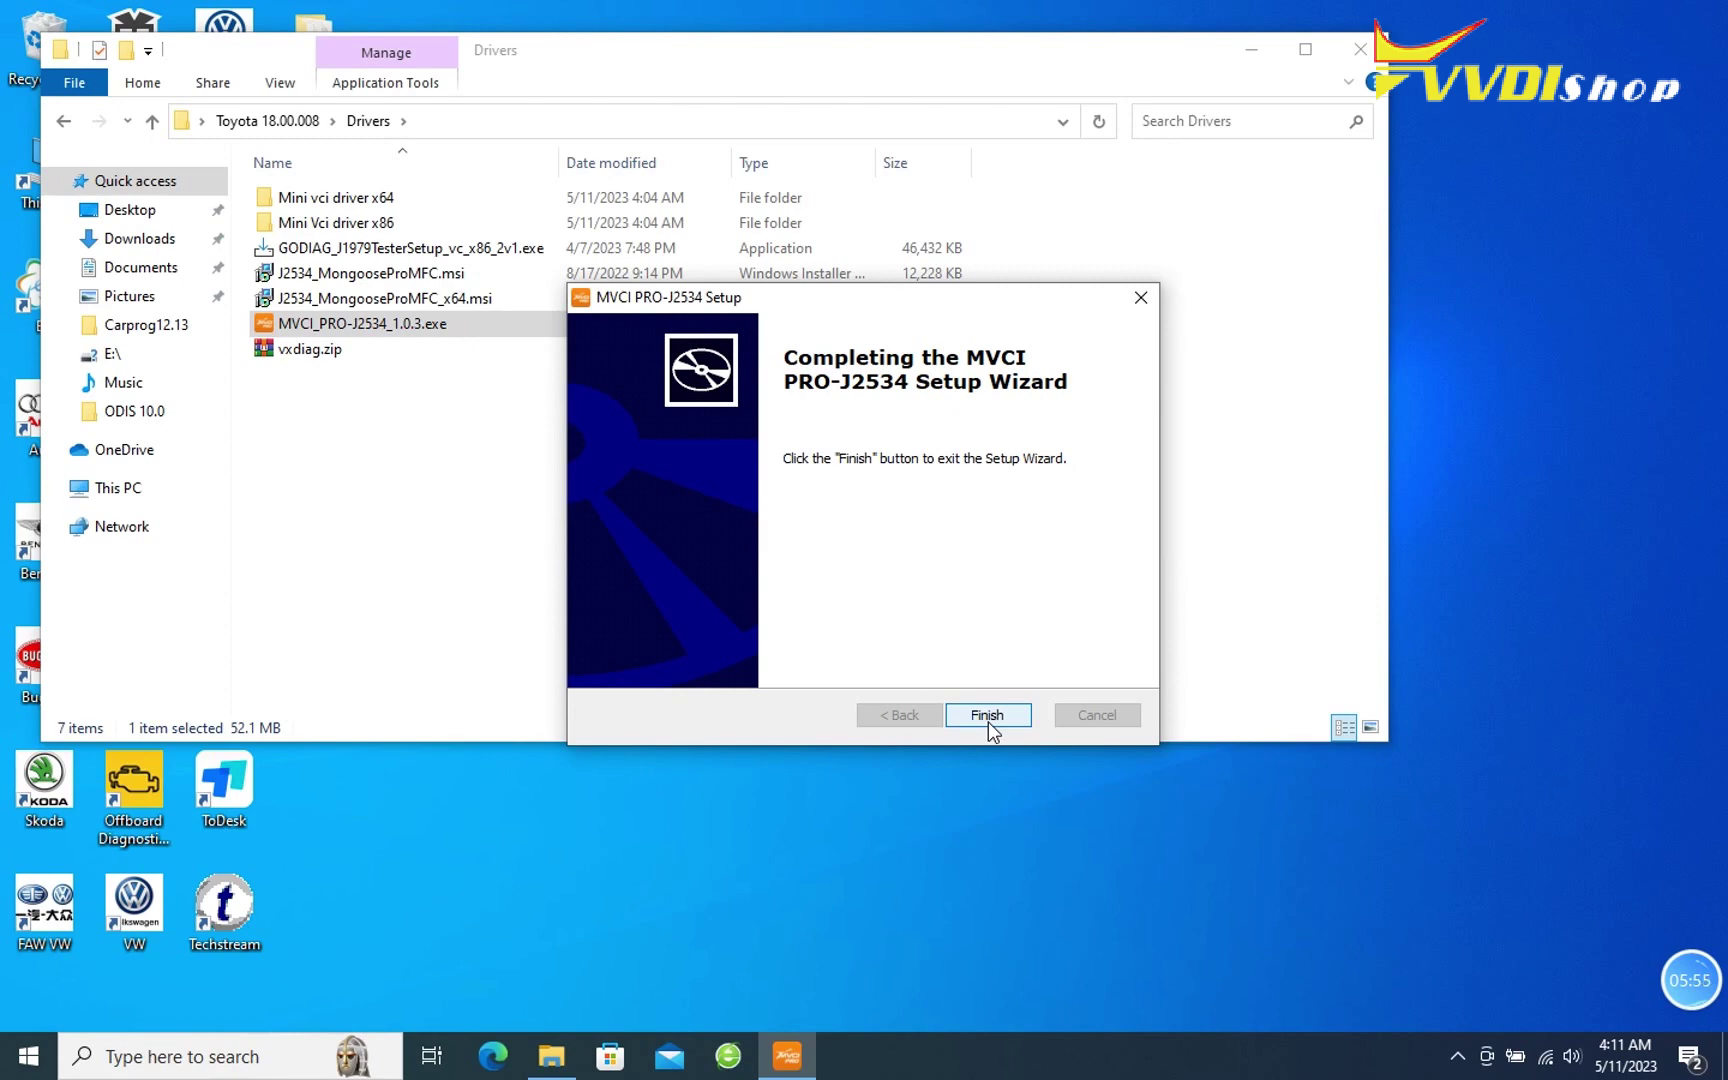
pyautogui.click(988, 716)
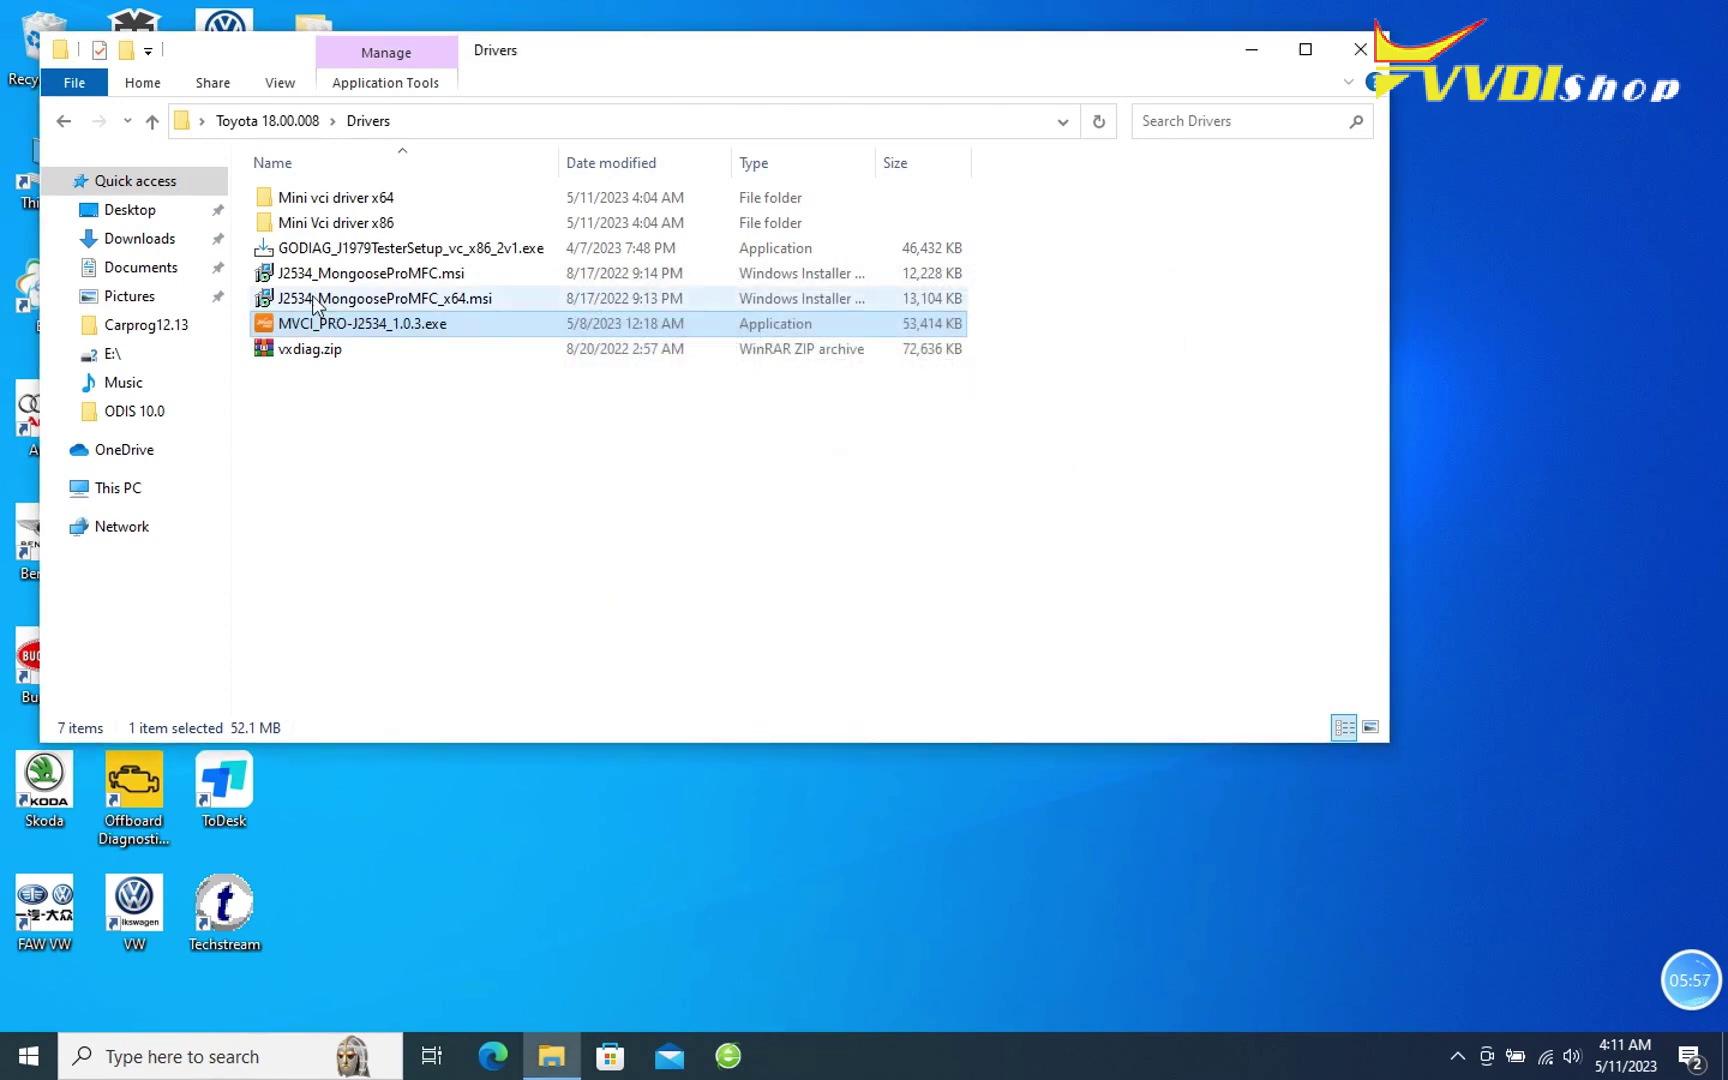
# Step: Copy the Techstream Patch 64bit shortcut from the Toyota 18.00.008 folder to the desktop
pyautogui.click(64, 120)
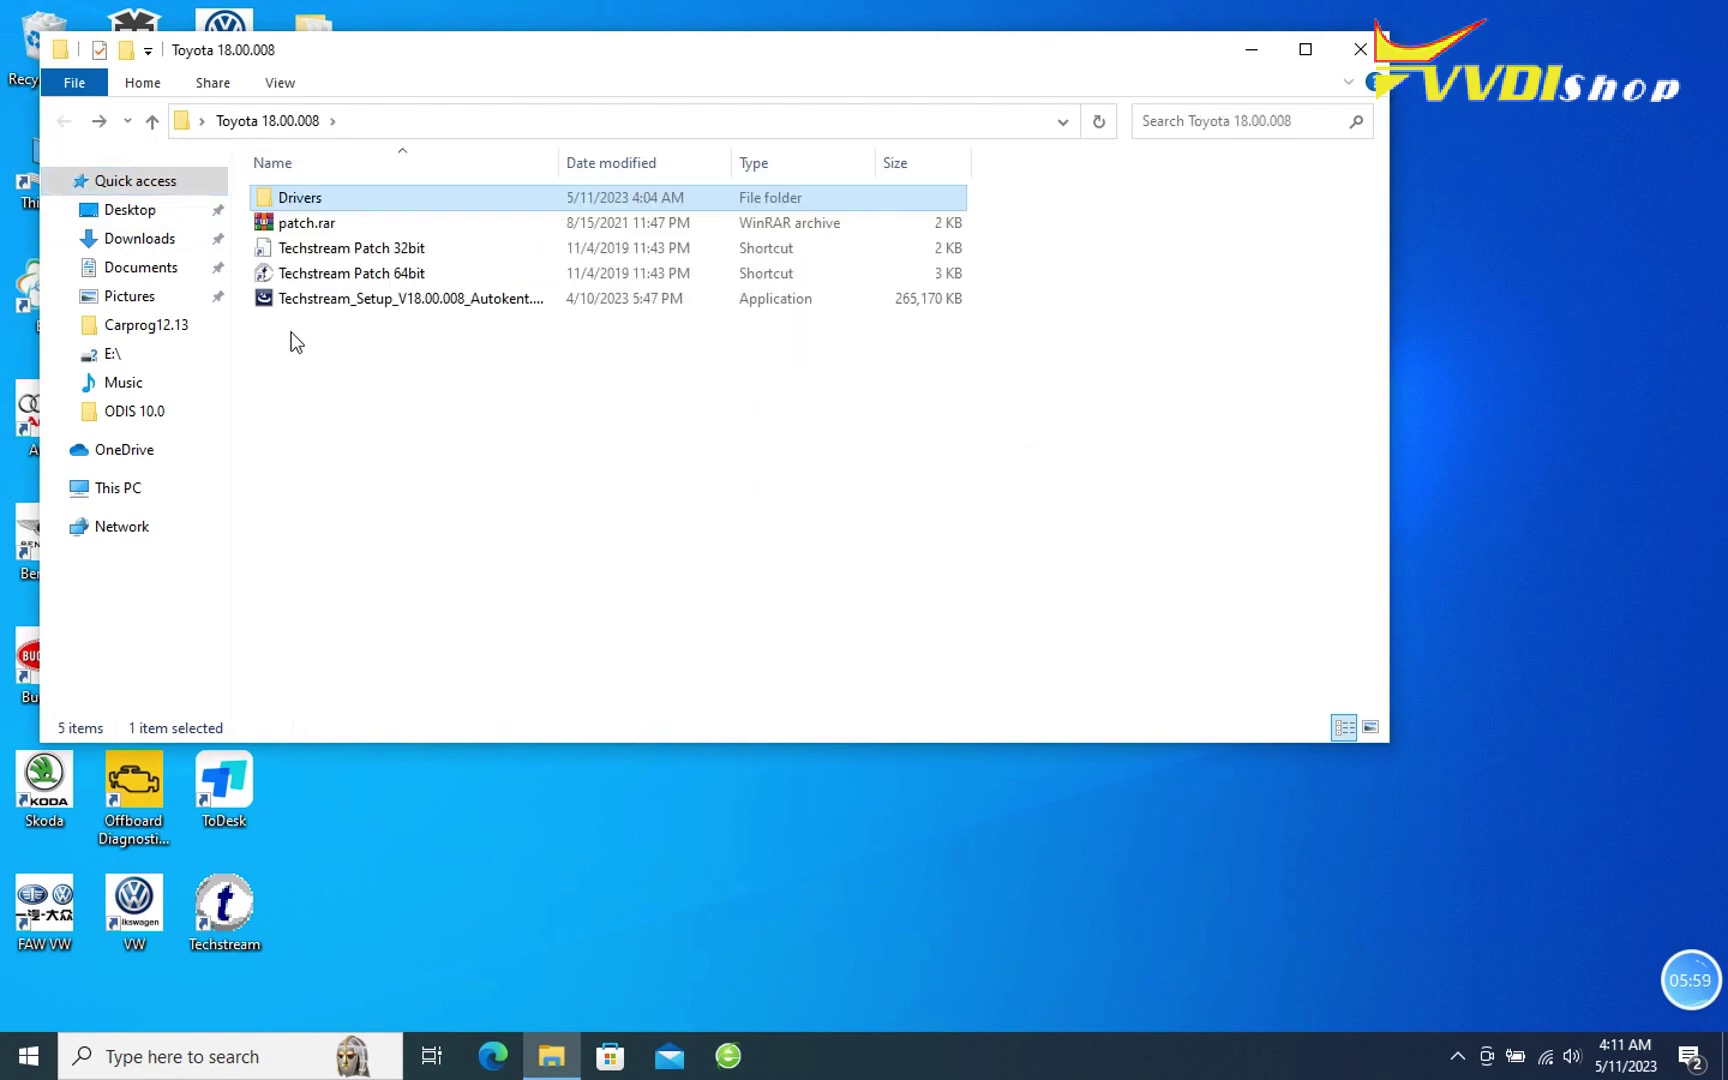
pyautogui.rightClick(363, 275)
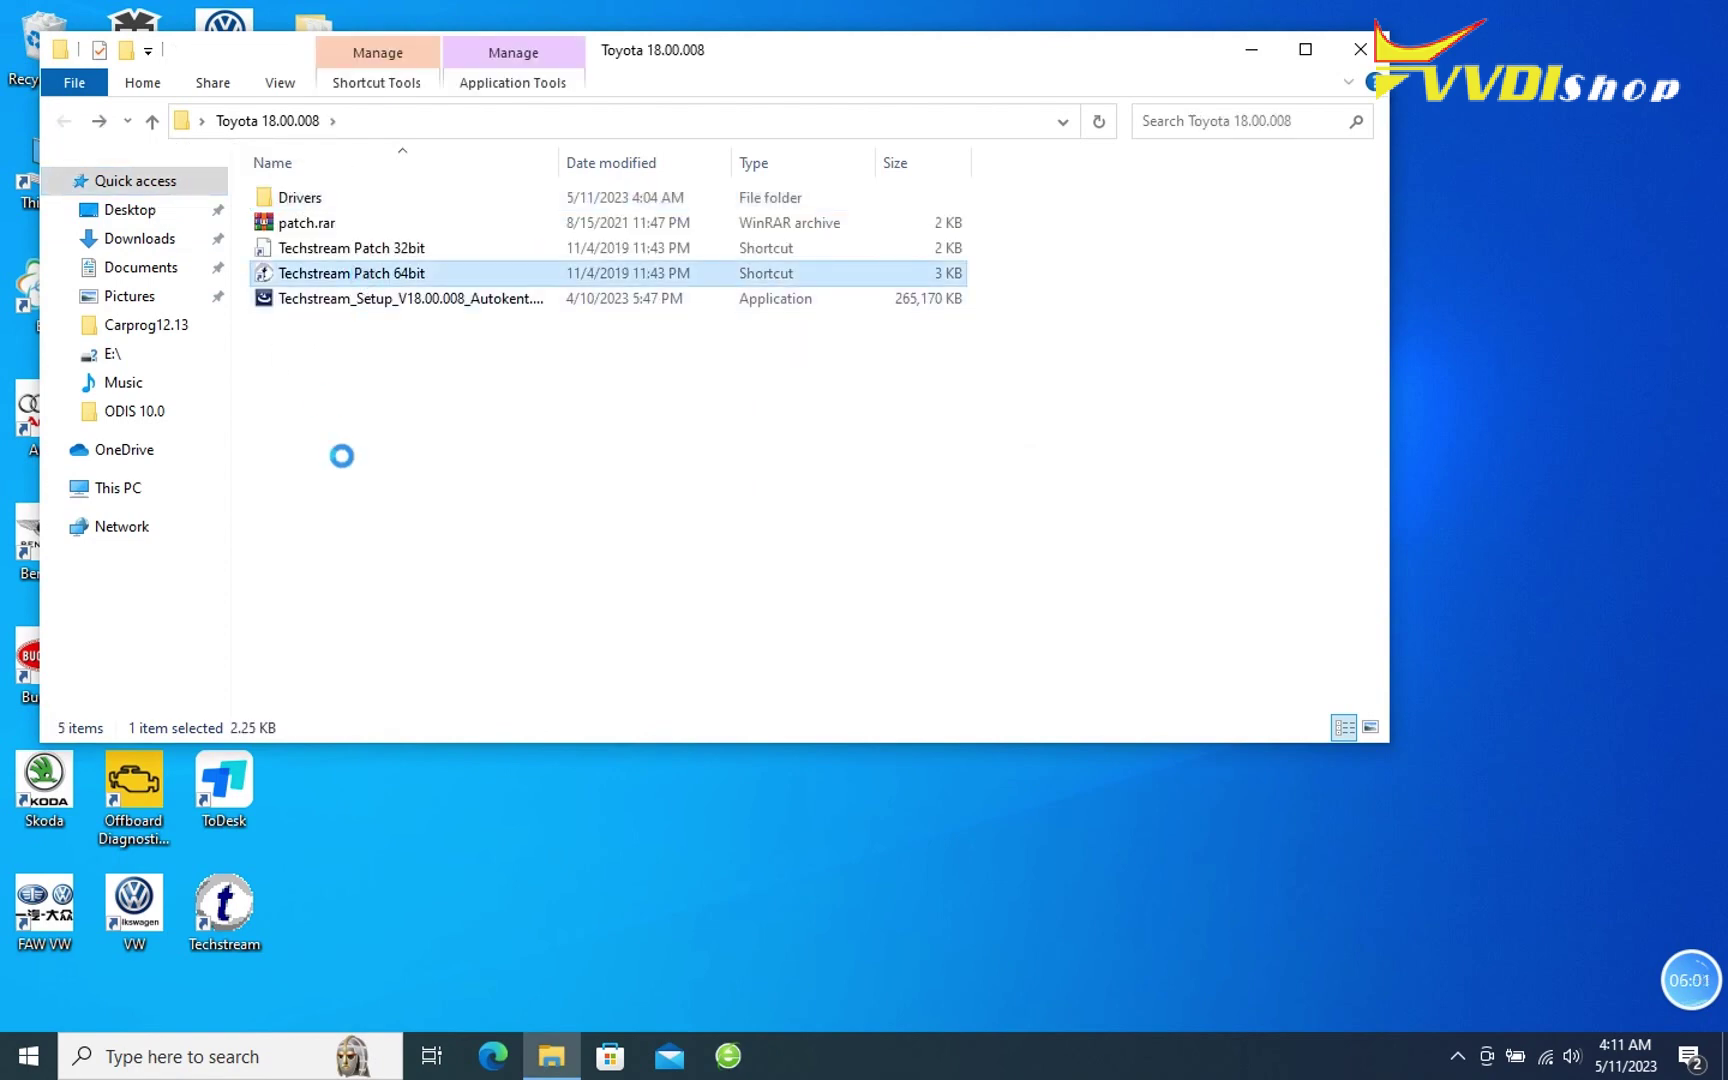
pyautogui.click(417, 742)
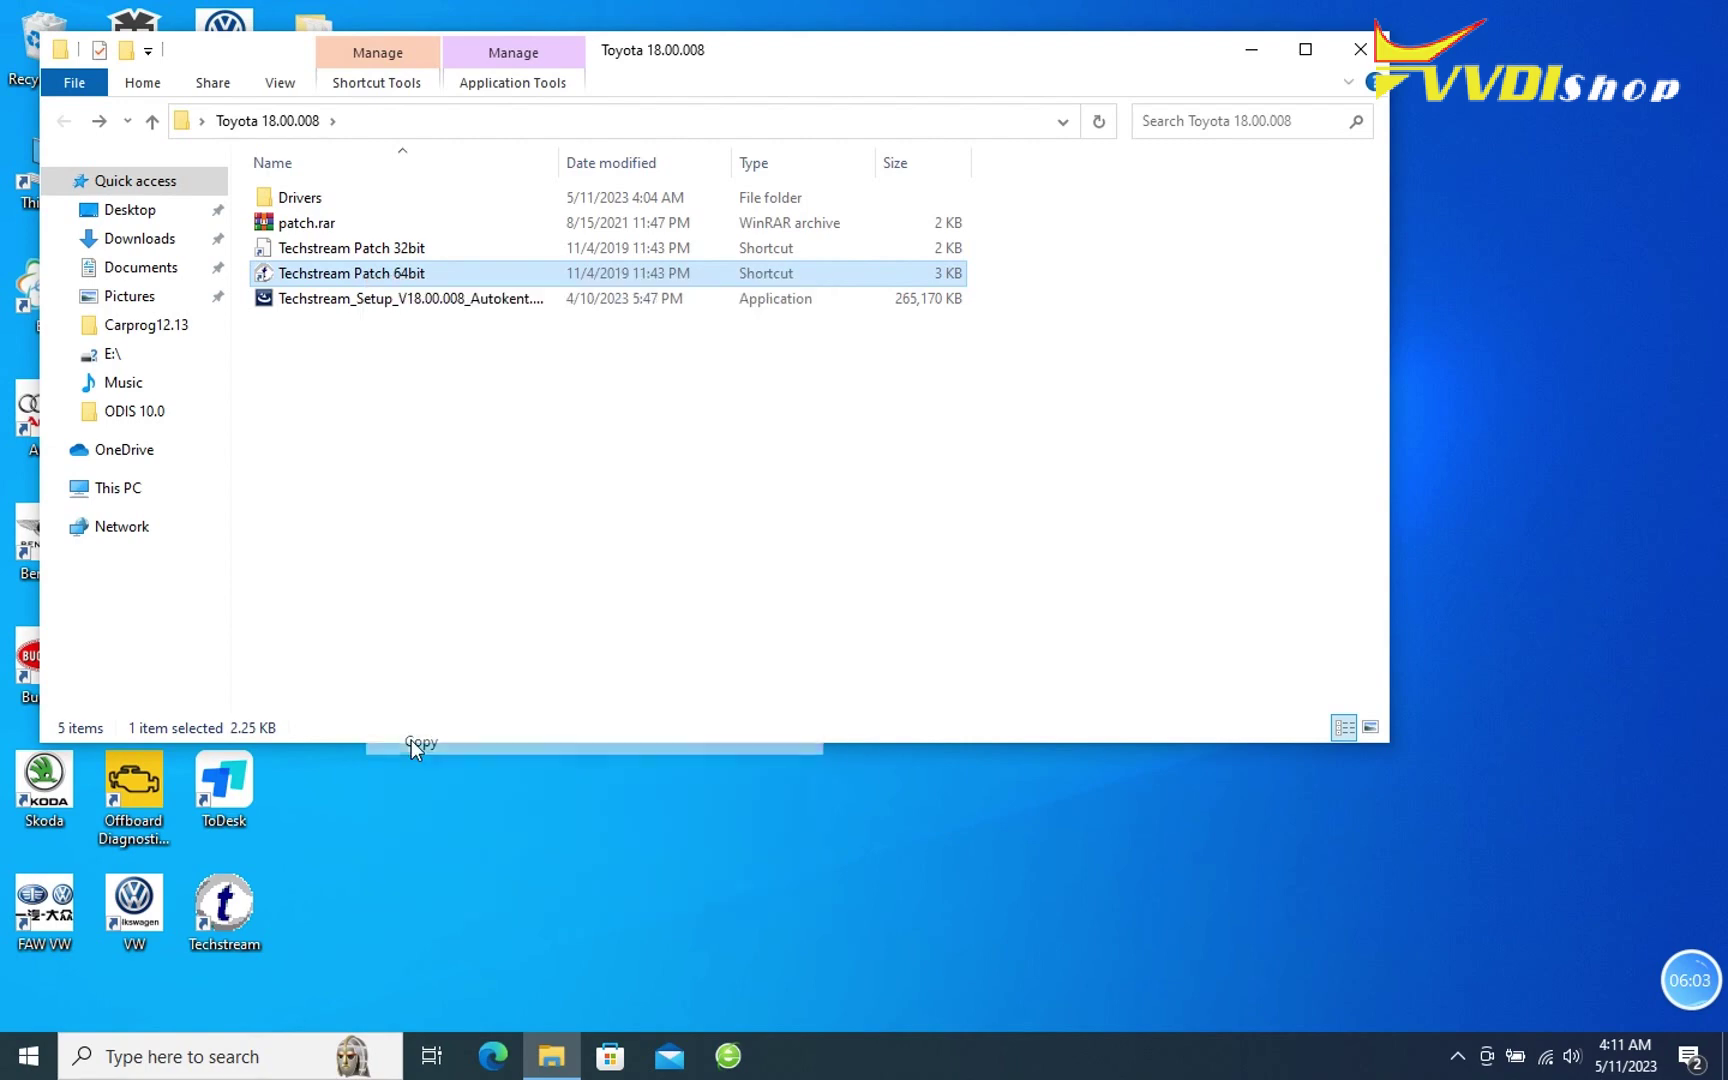
pyautogui.click(1251, 52)
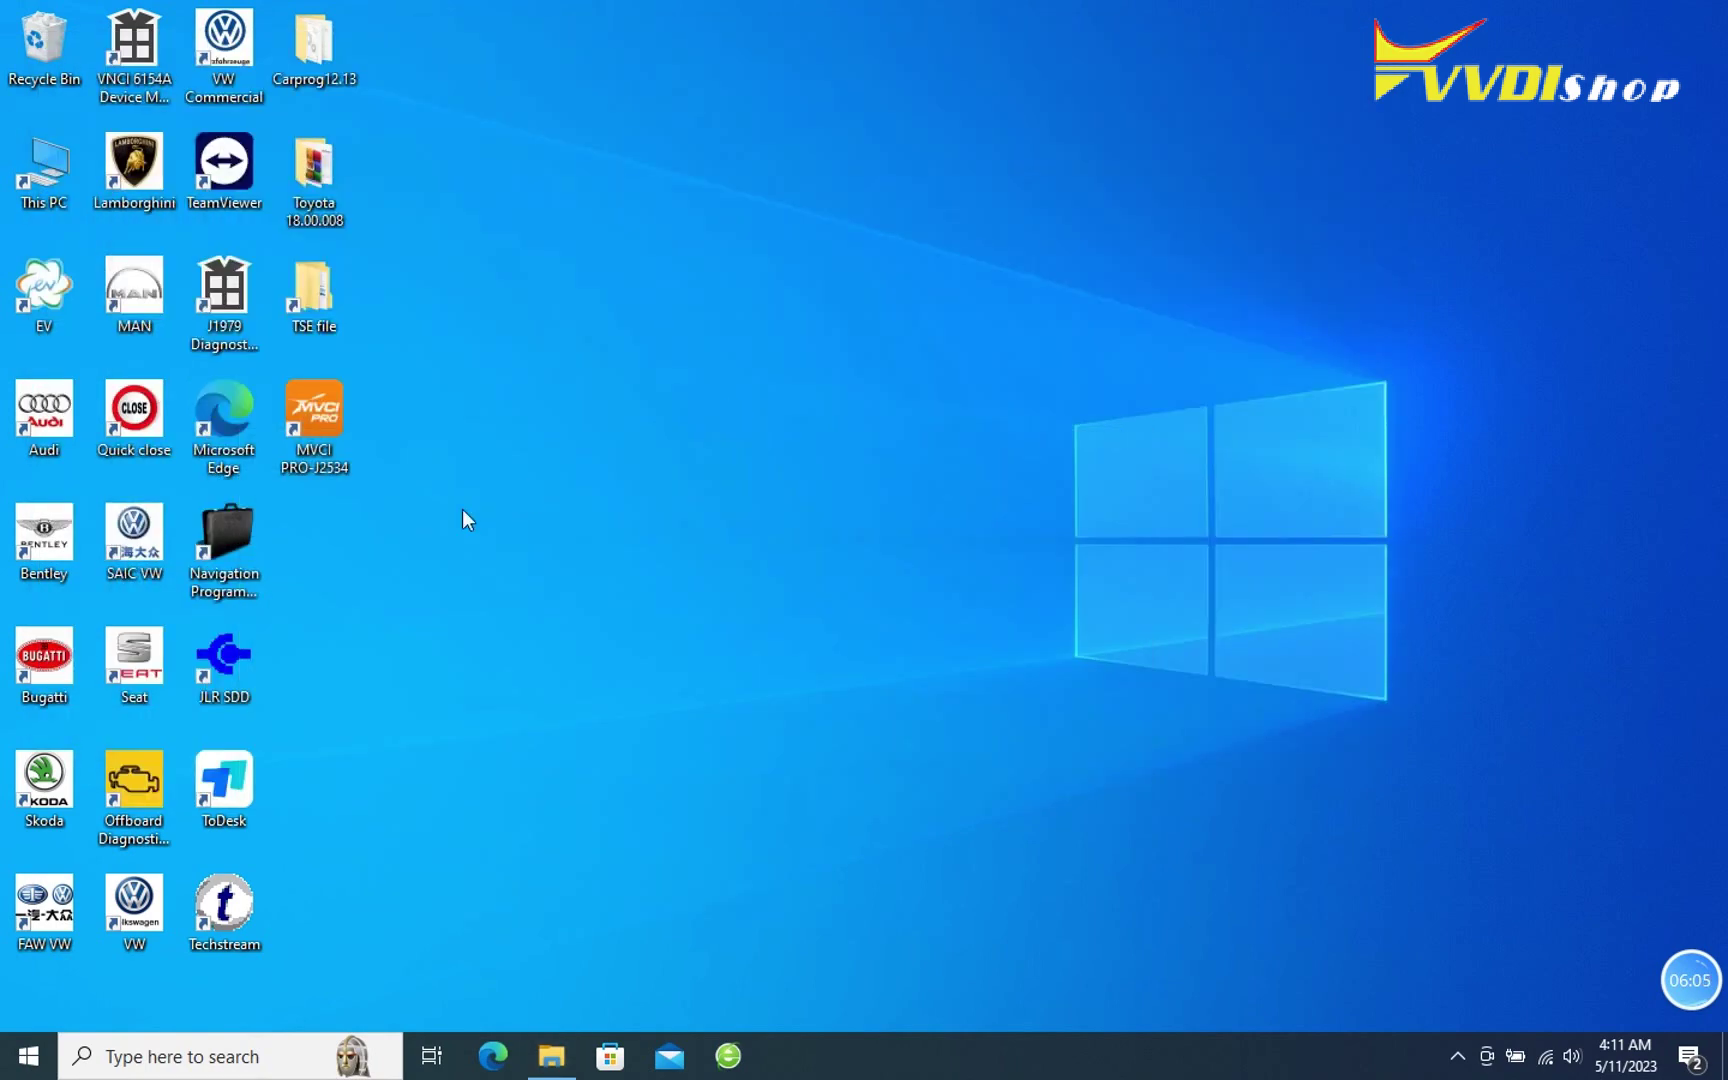
pyautogui.rightClick(306, 608)
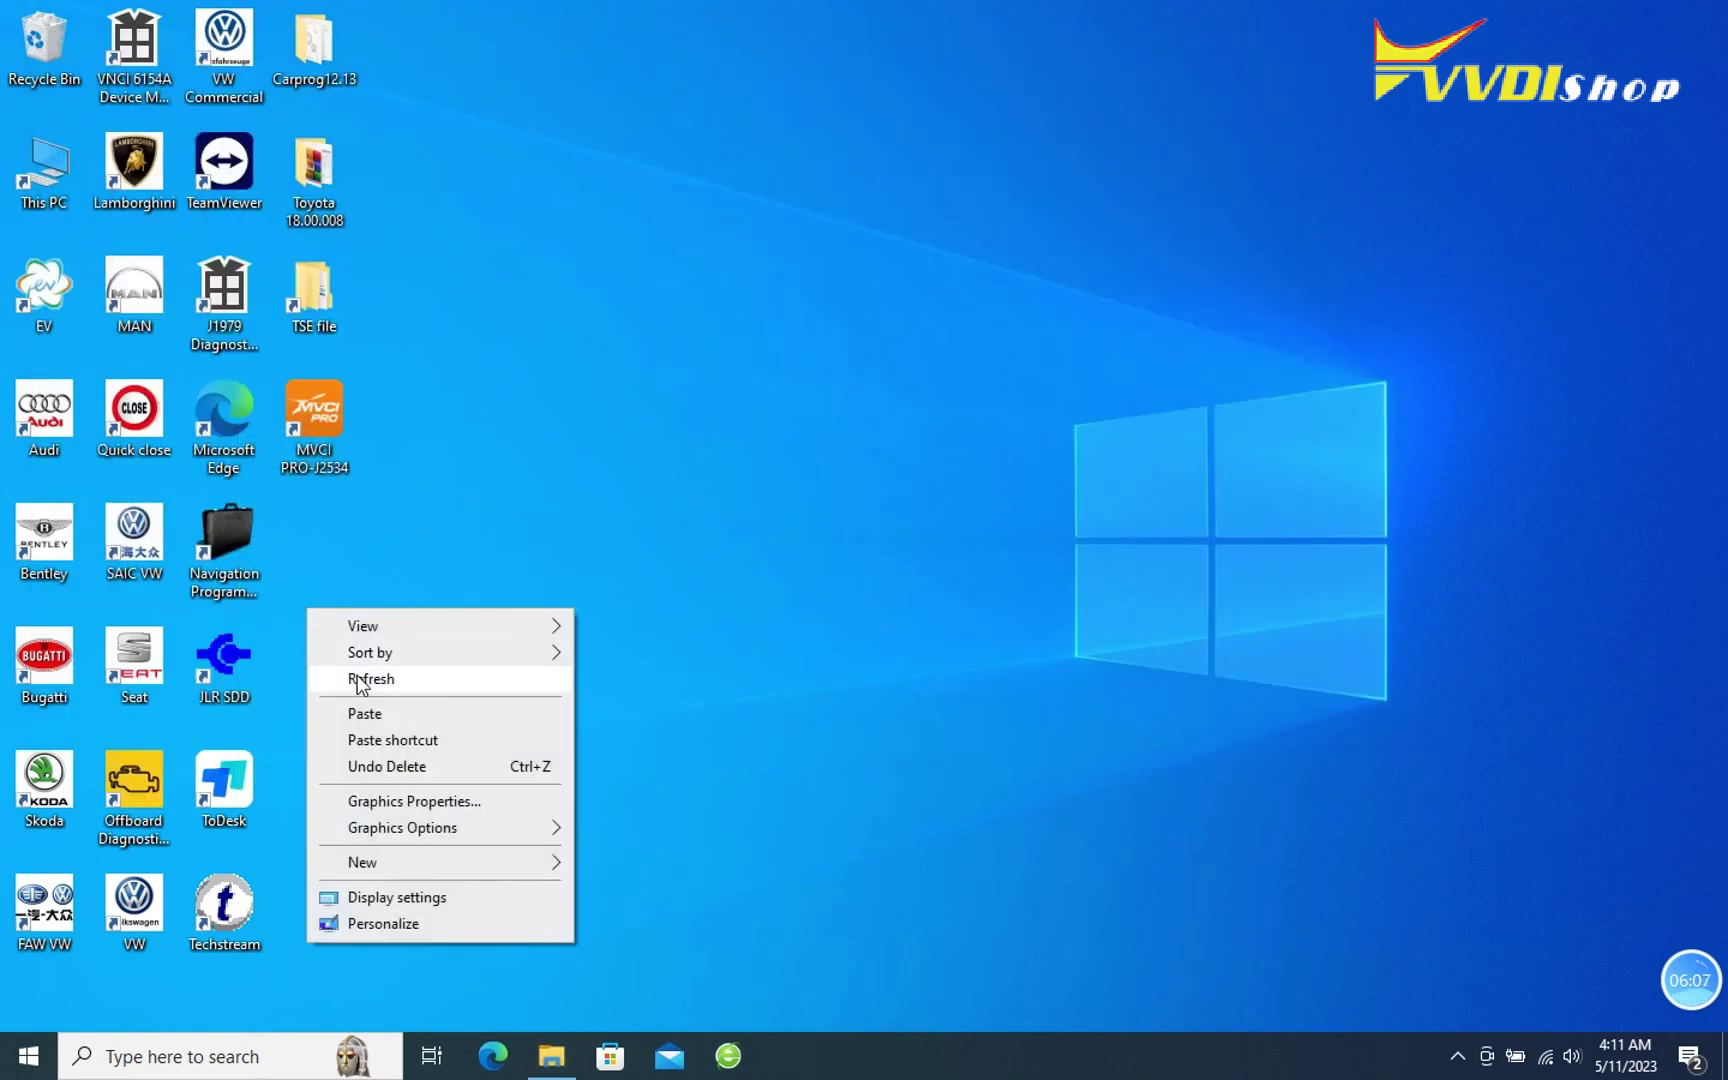
pyautogui.click(364, 714)
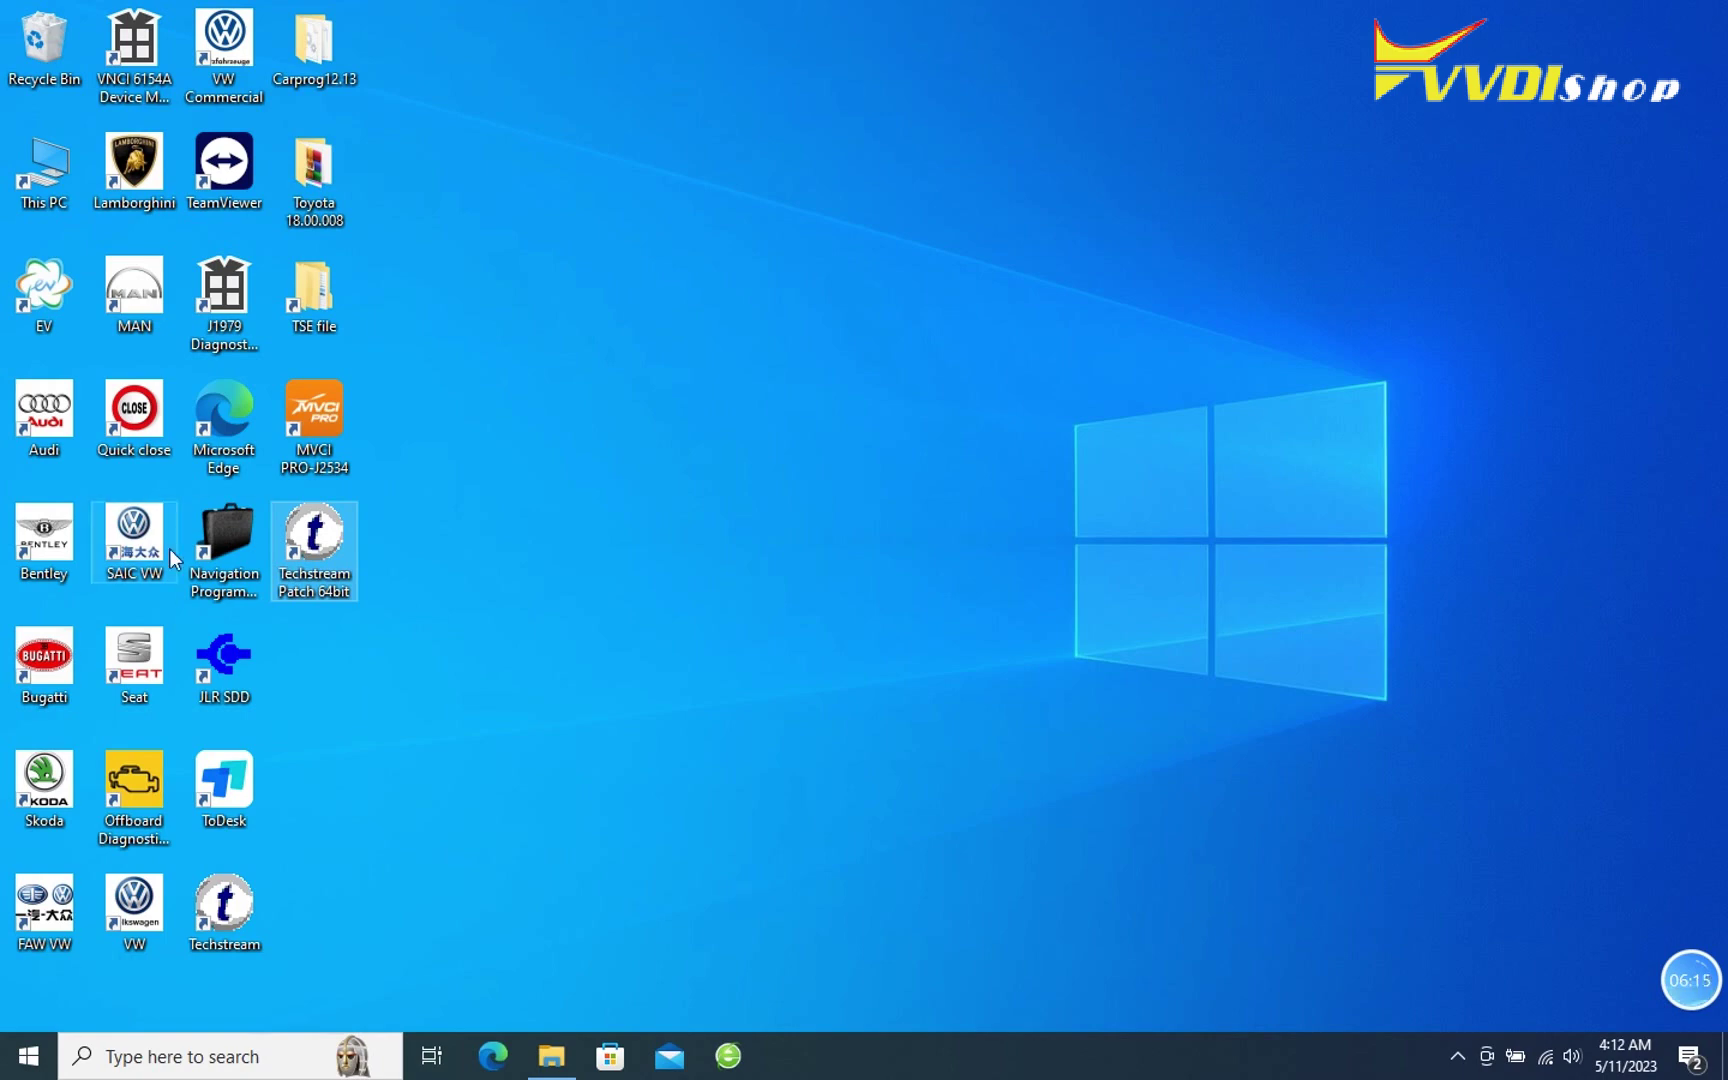
# Step: Check Device Manager's Ports (COM & LPT) group for the connected interface's serial port and close Computer Management
pyautogui.rightClick(38, 172)
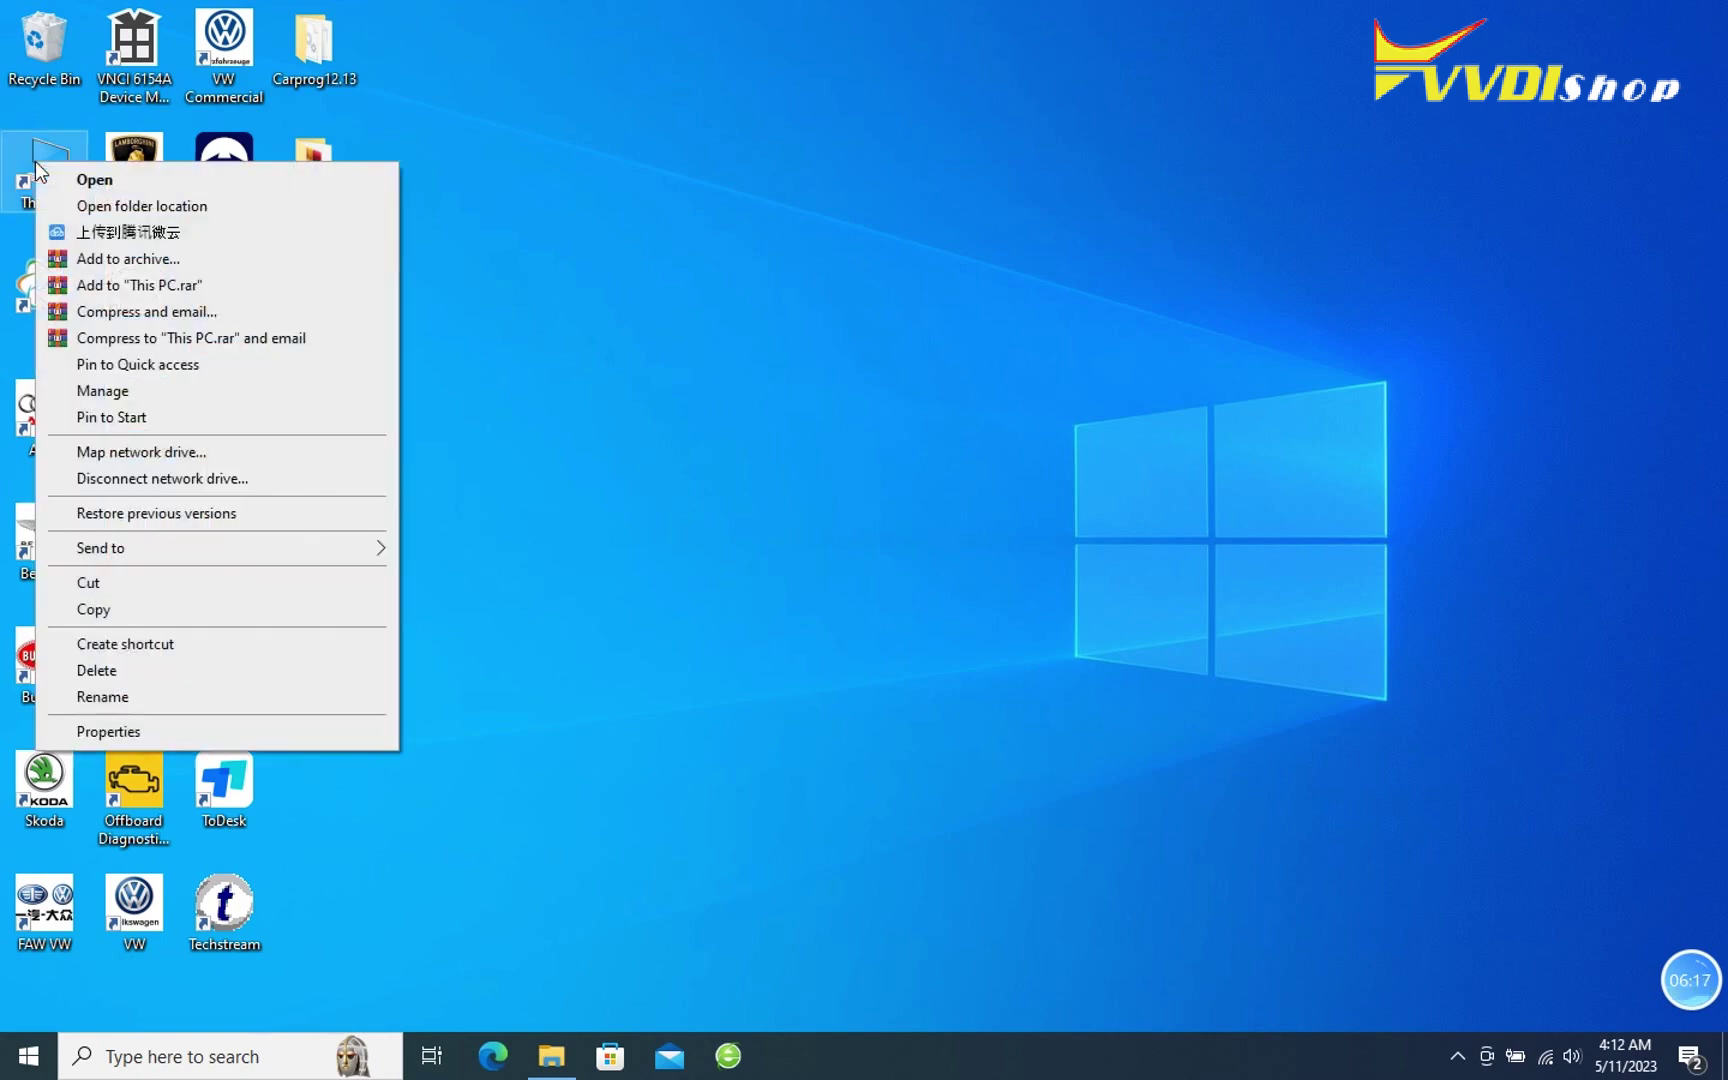
pyautogui.click(252, 390)
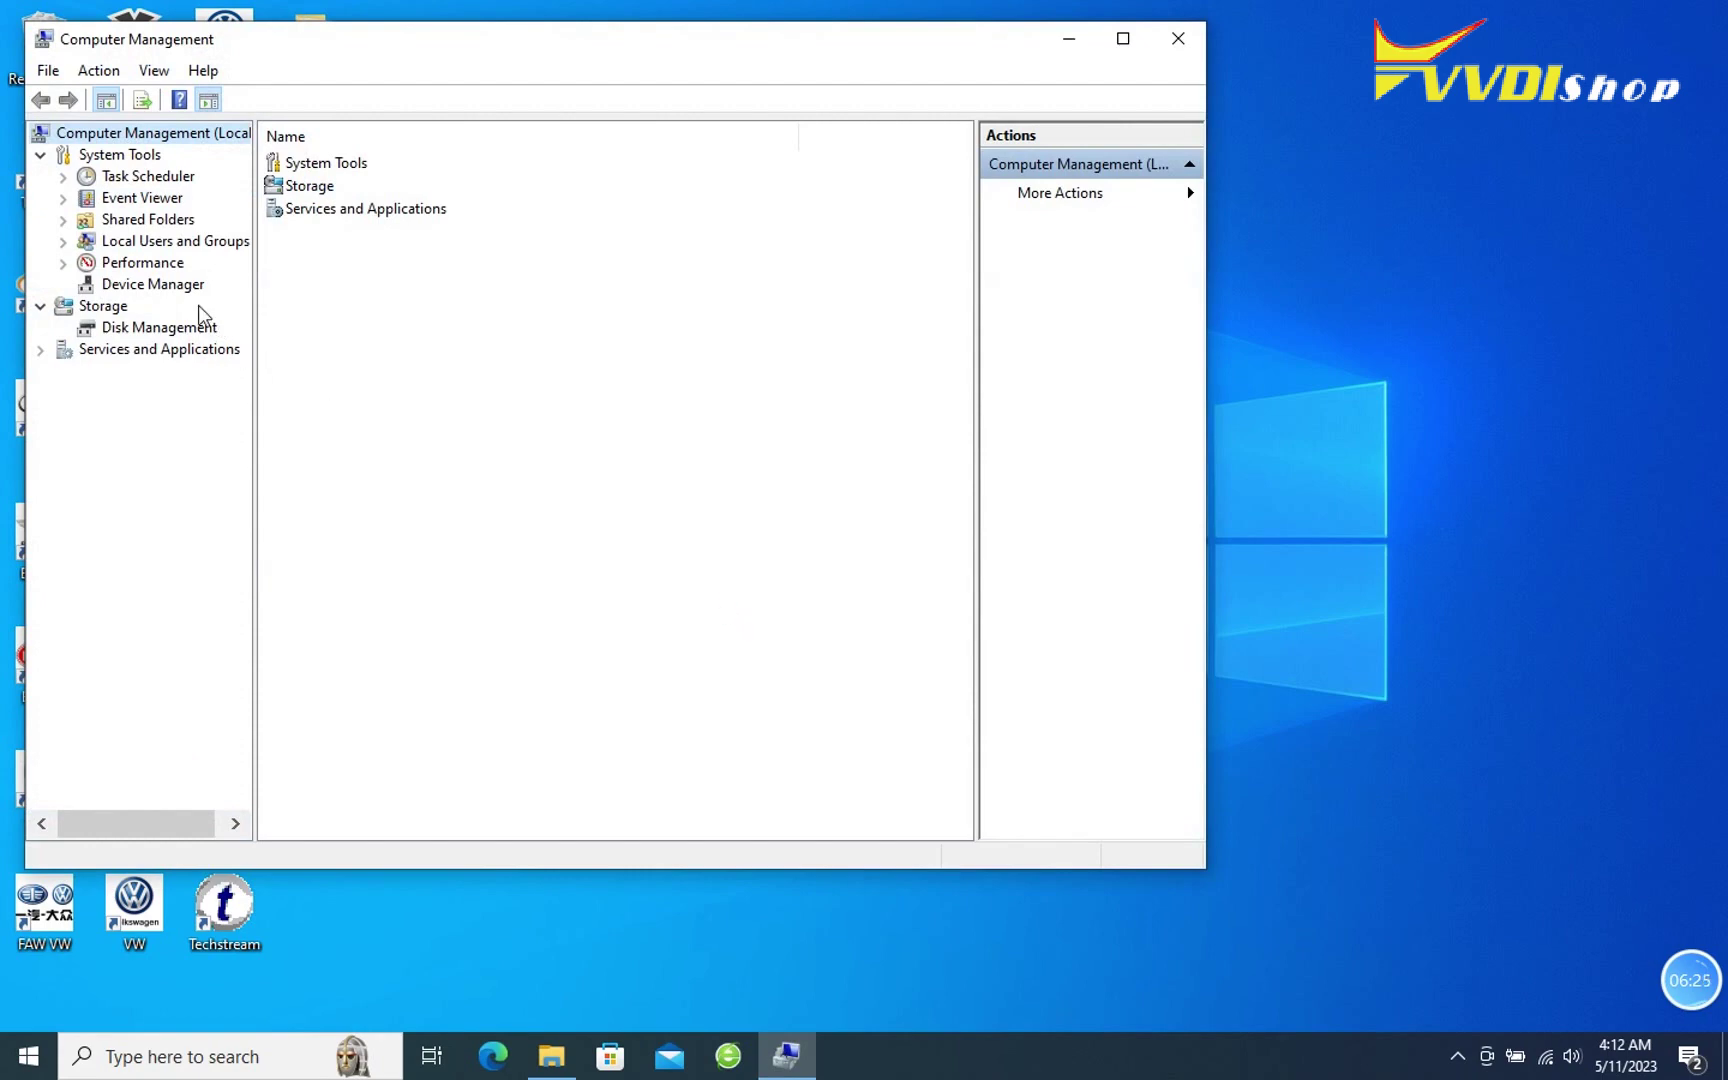
pyautogui.click(190, 289)
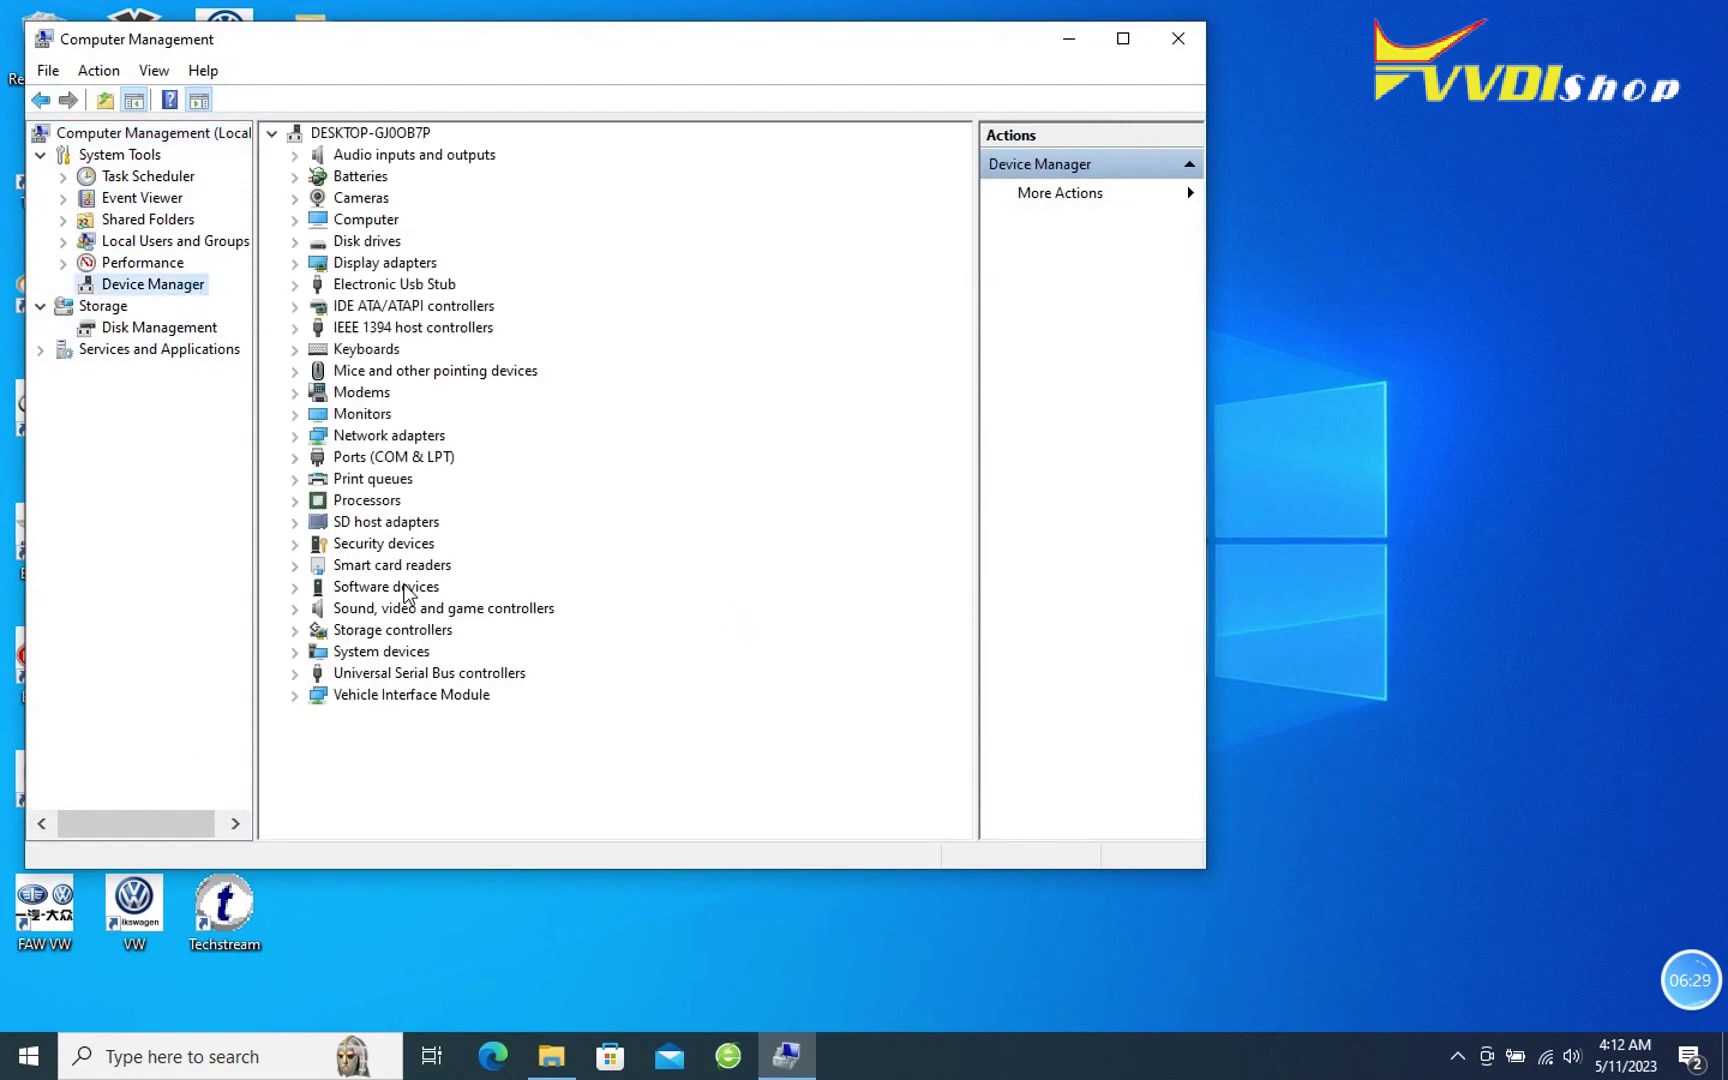
pyautogui.click(295, 458)
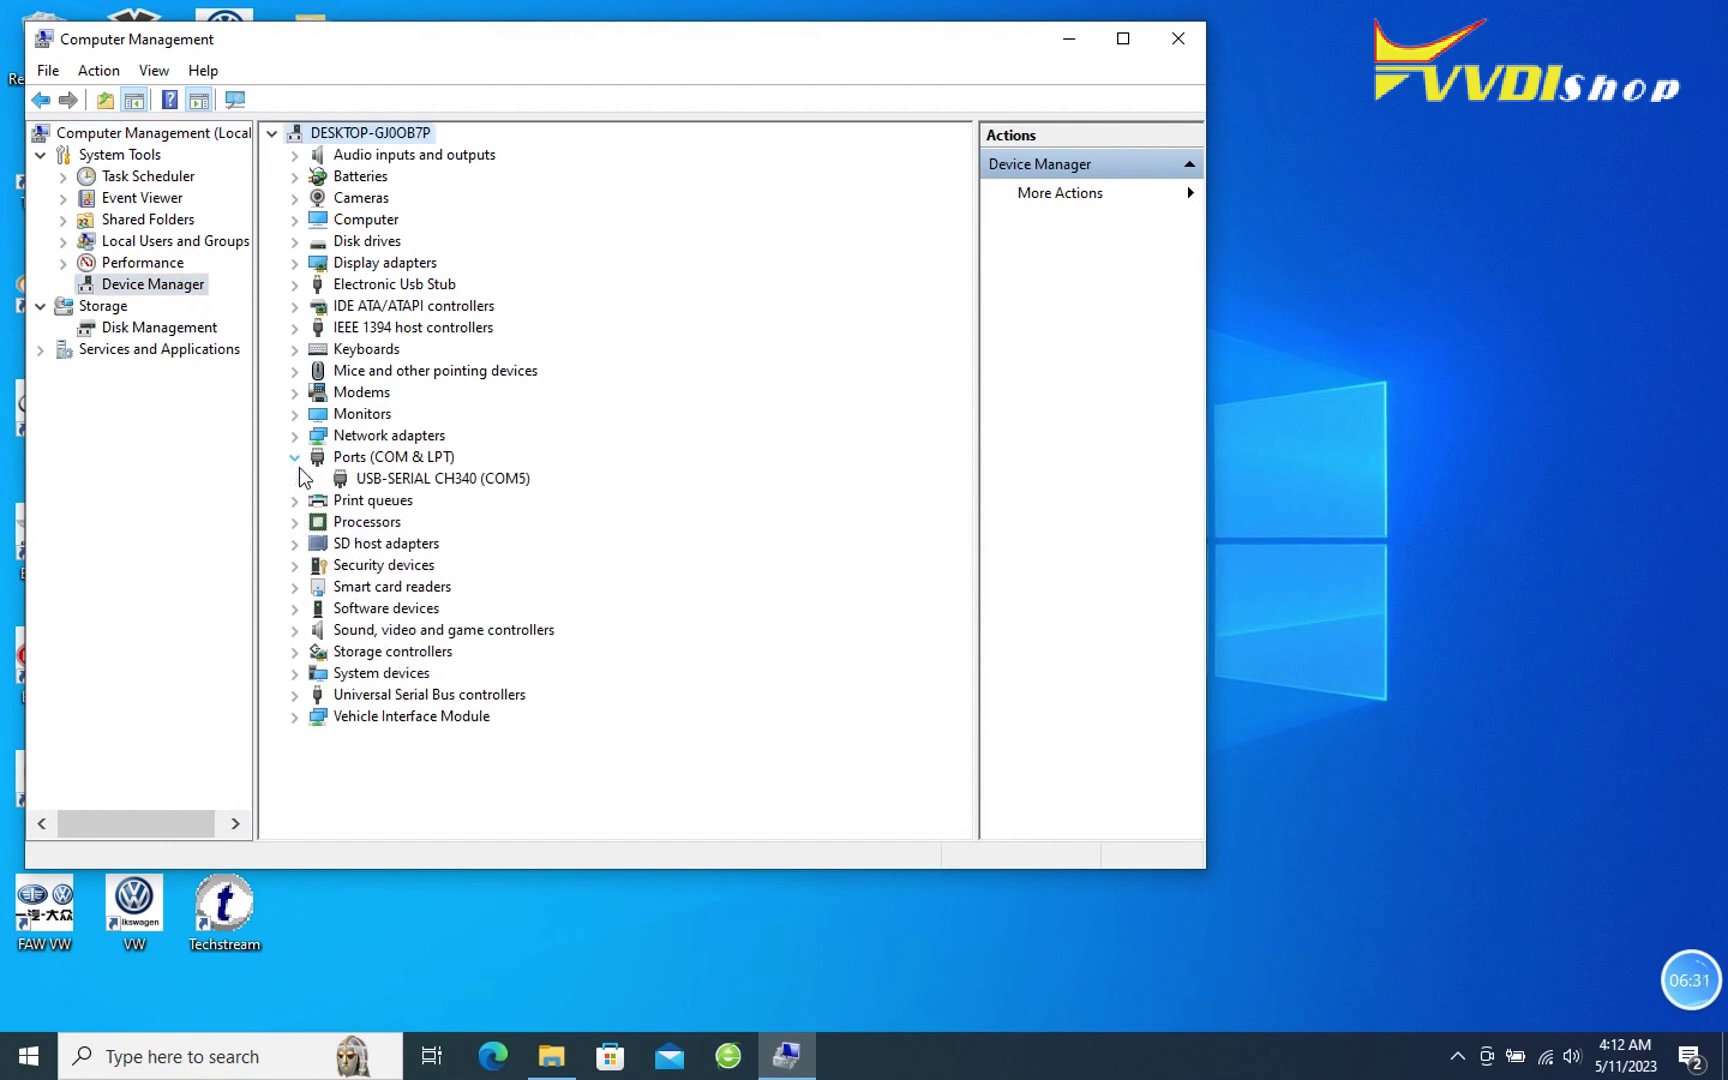
pyautogui.click(508, 474)
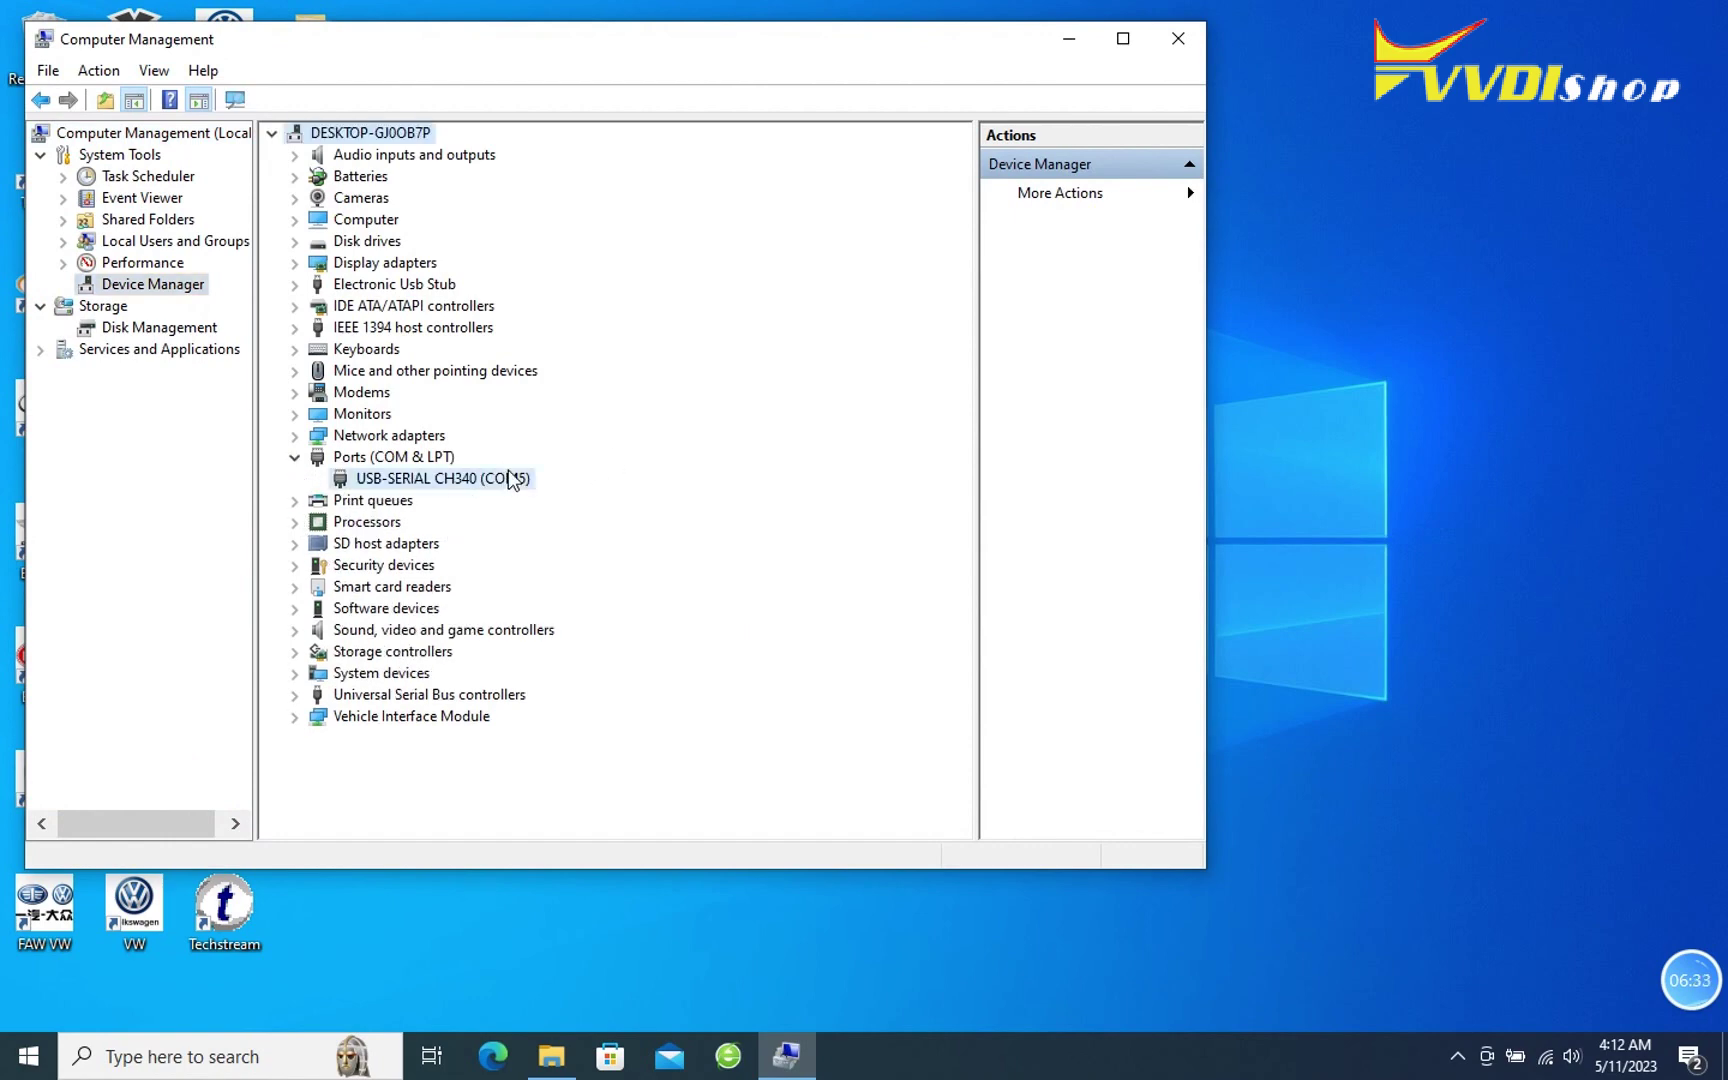
pyautogui.click(1180, 39)
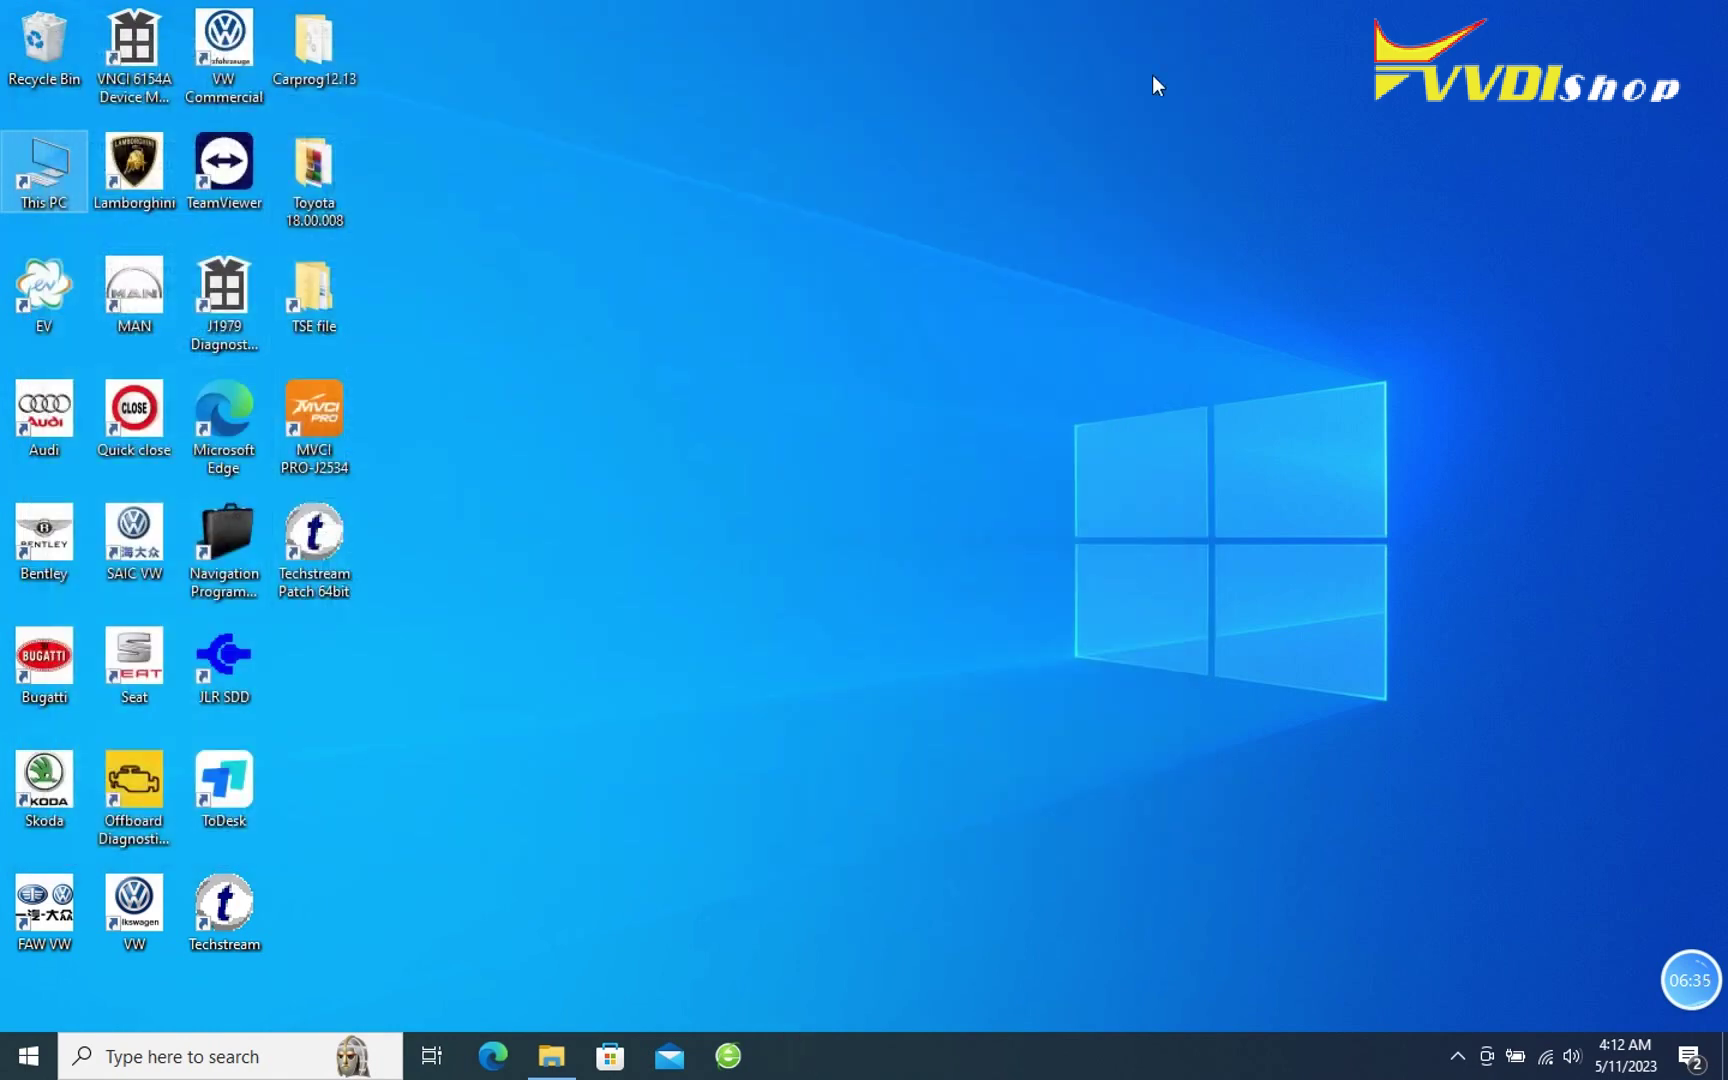
# Step: Connect the device in the MVCI PRO software and read its vehicle brand authorizations
pyautogui.click(338, 407)
pyautogui.doubleClick(338, 407)
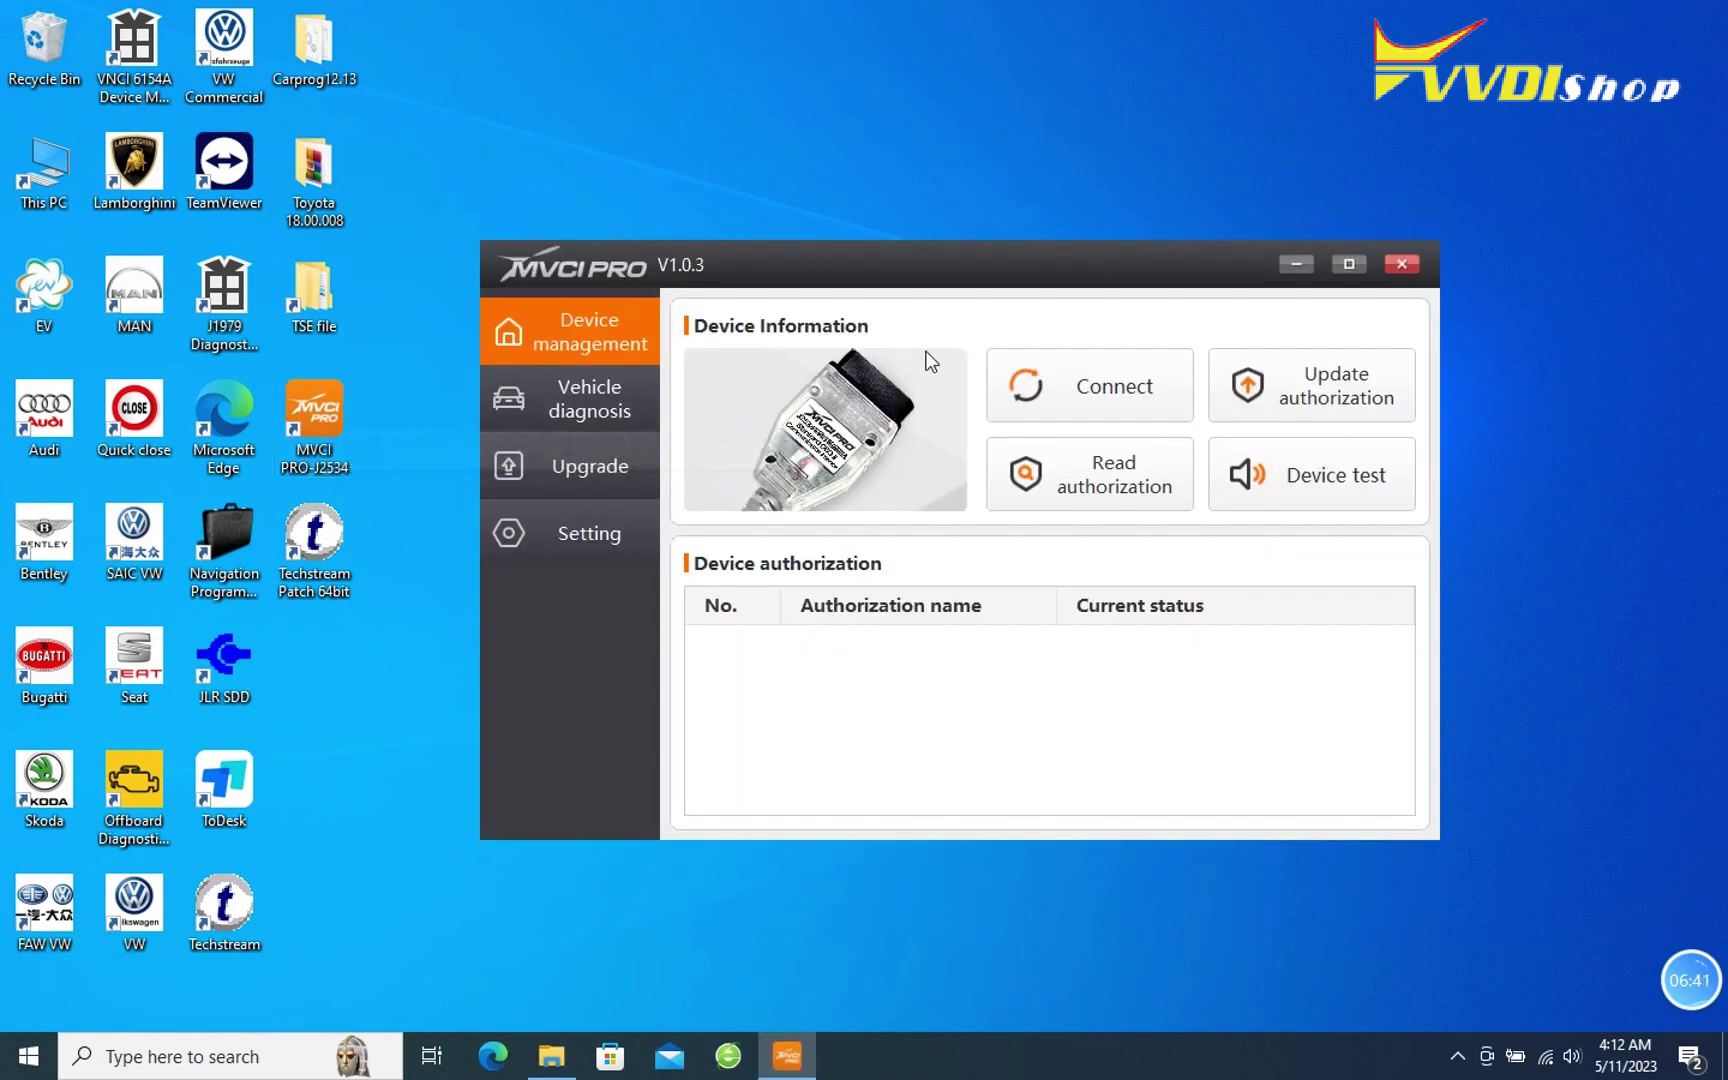
pyautogui.click(1047, 384)
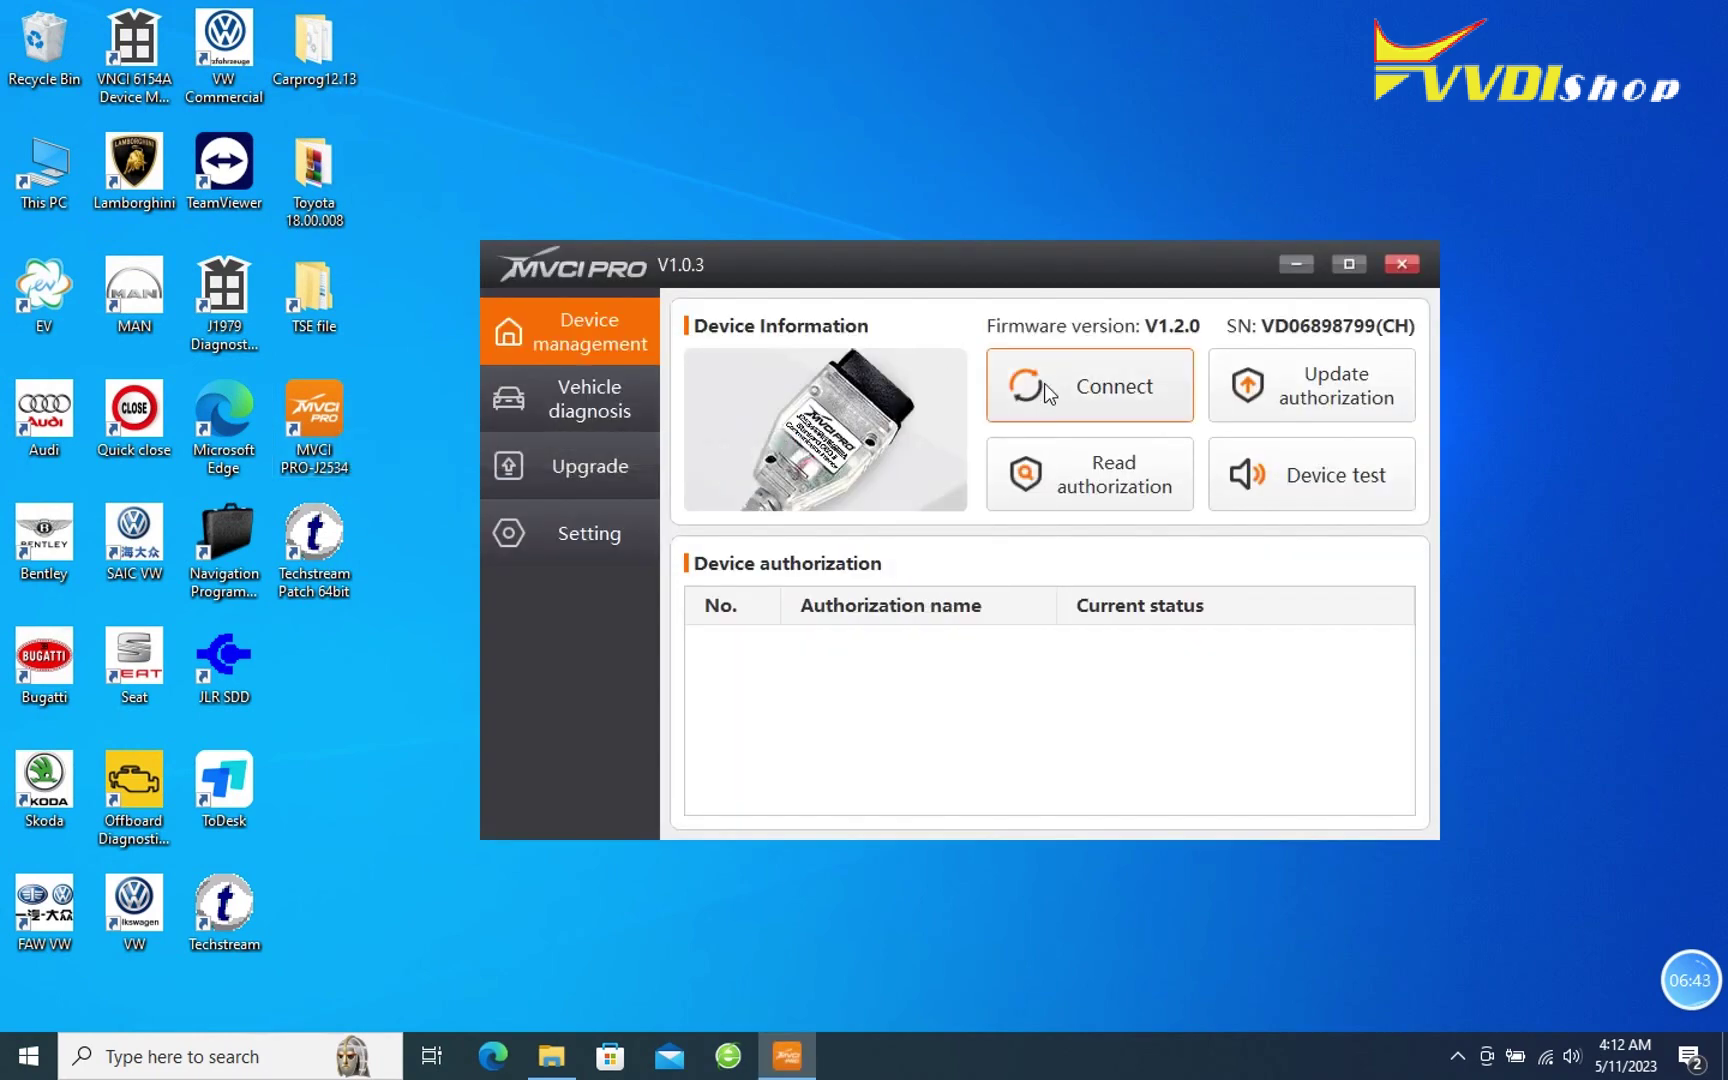
pyautogui.click(1092, 460)
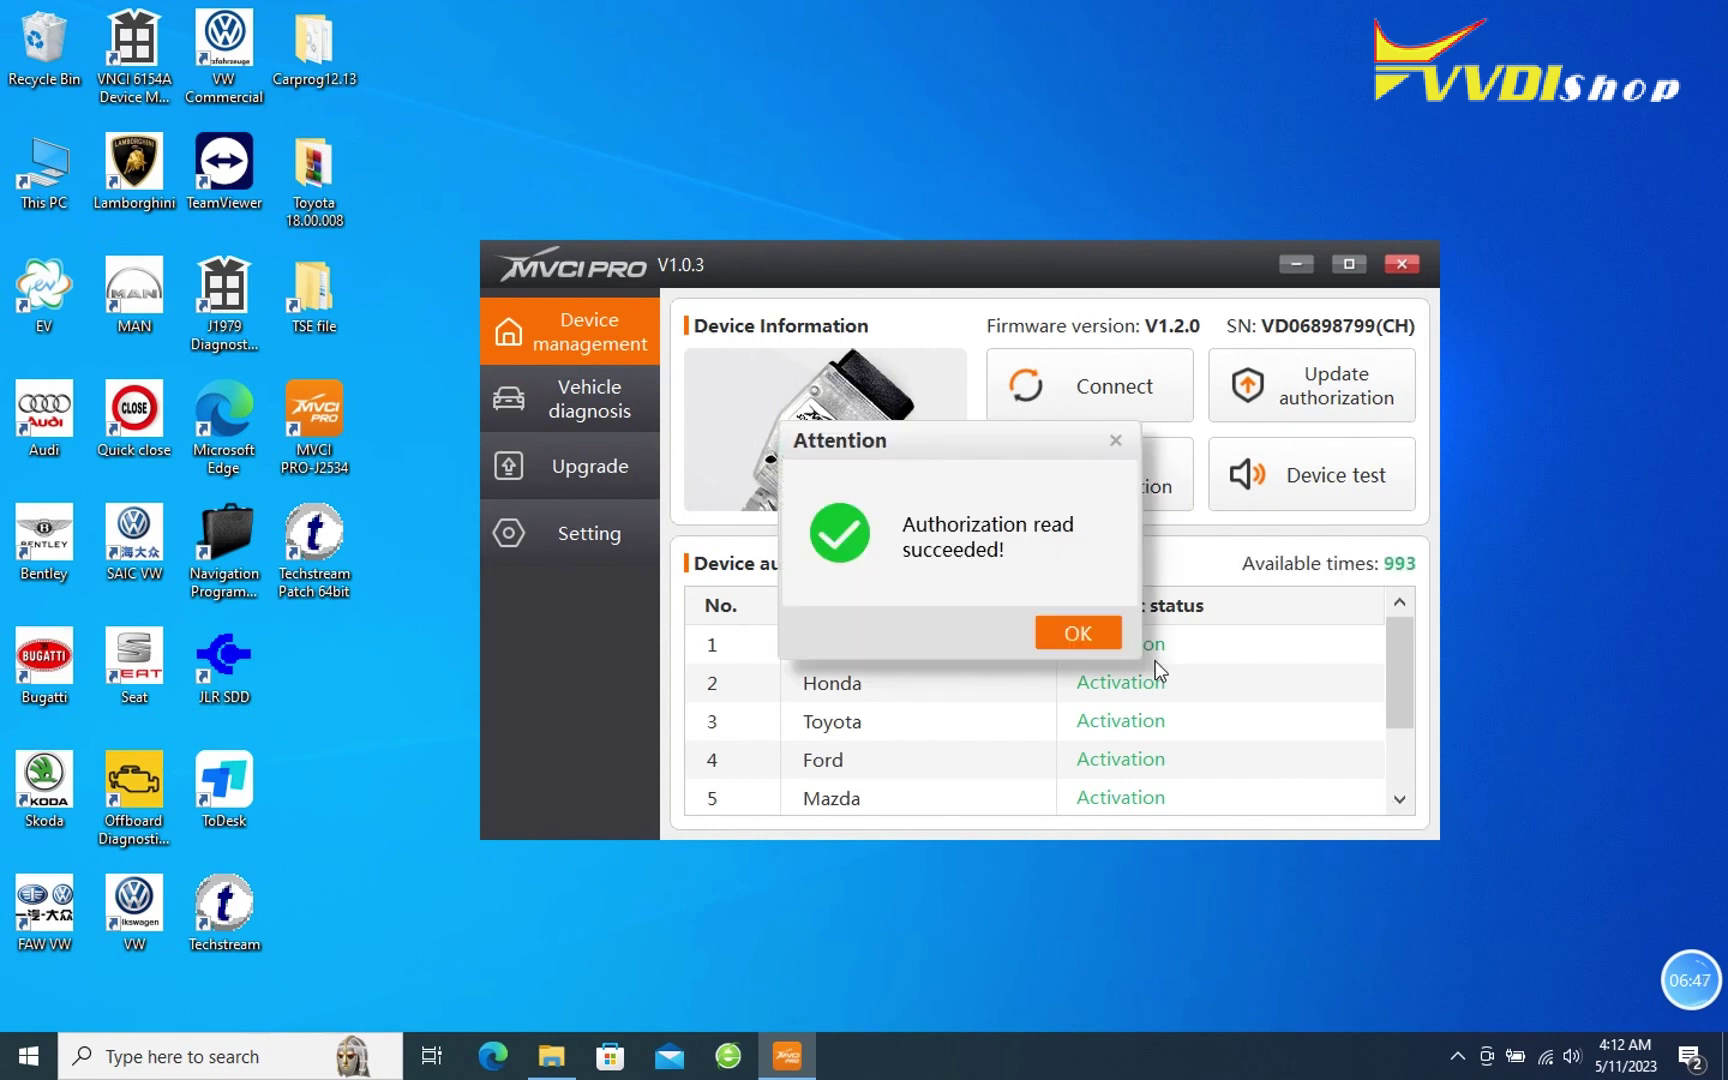
pyautogui.click(1110, 642)
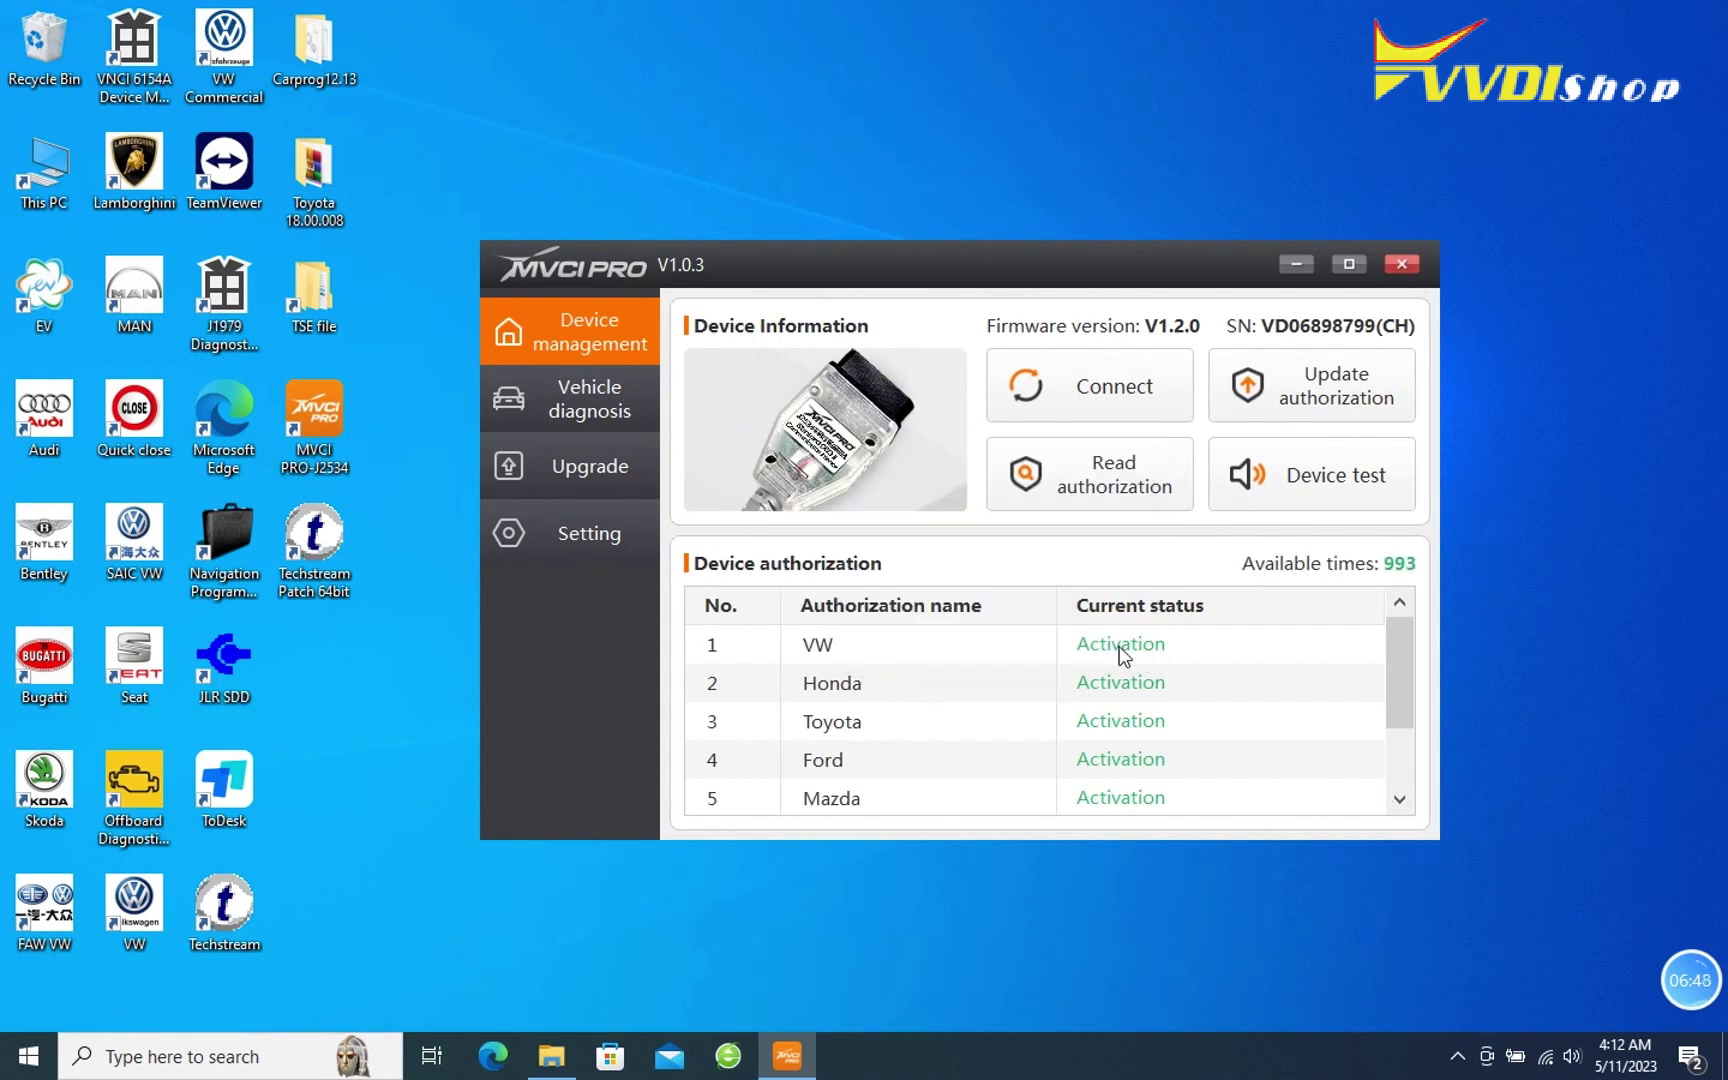
pyautogui.click(1397, 802)
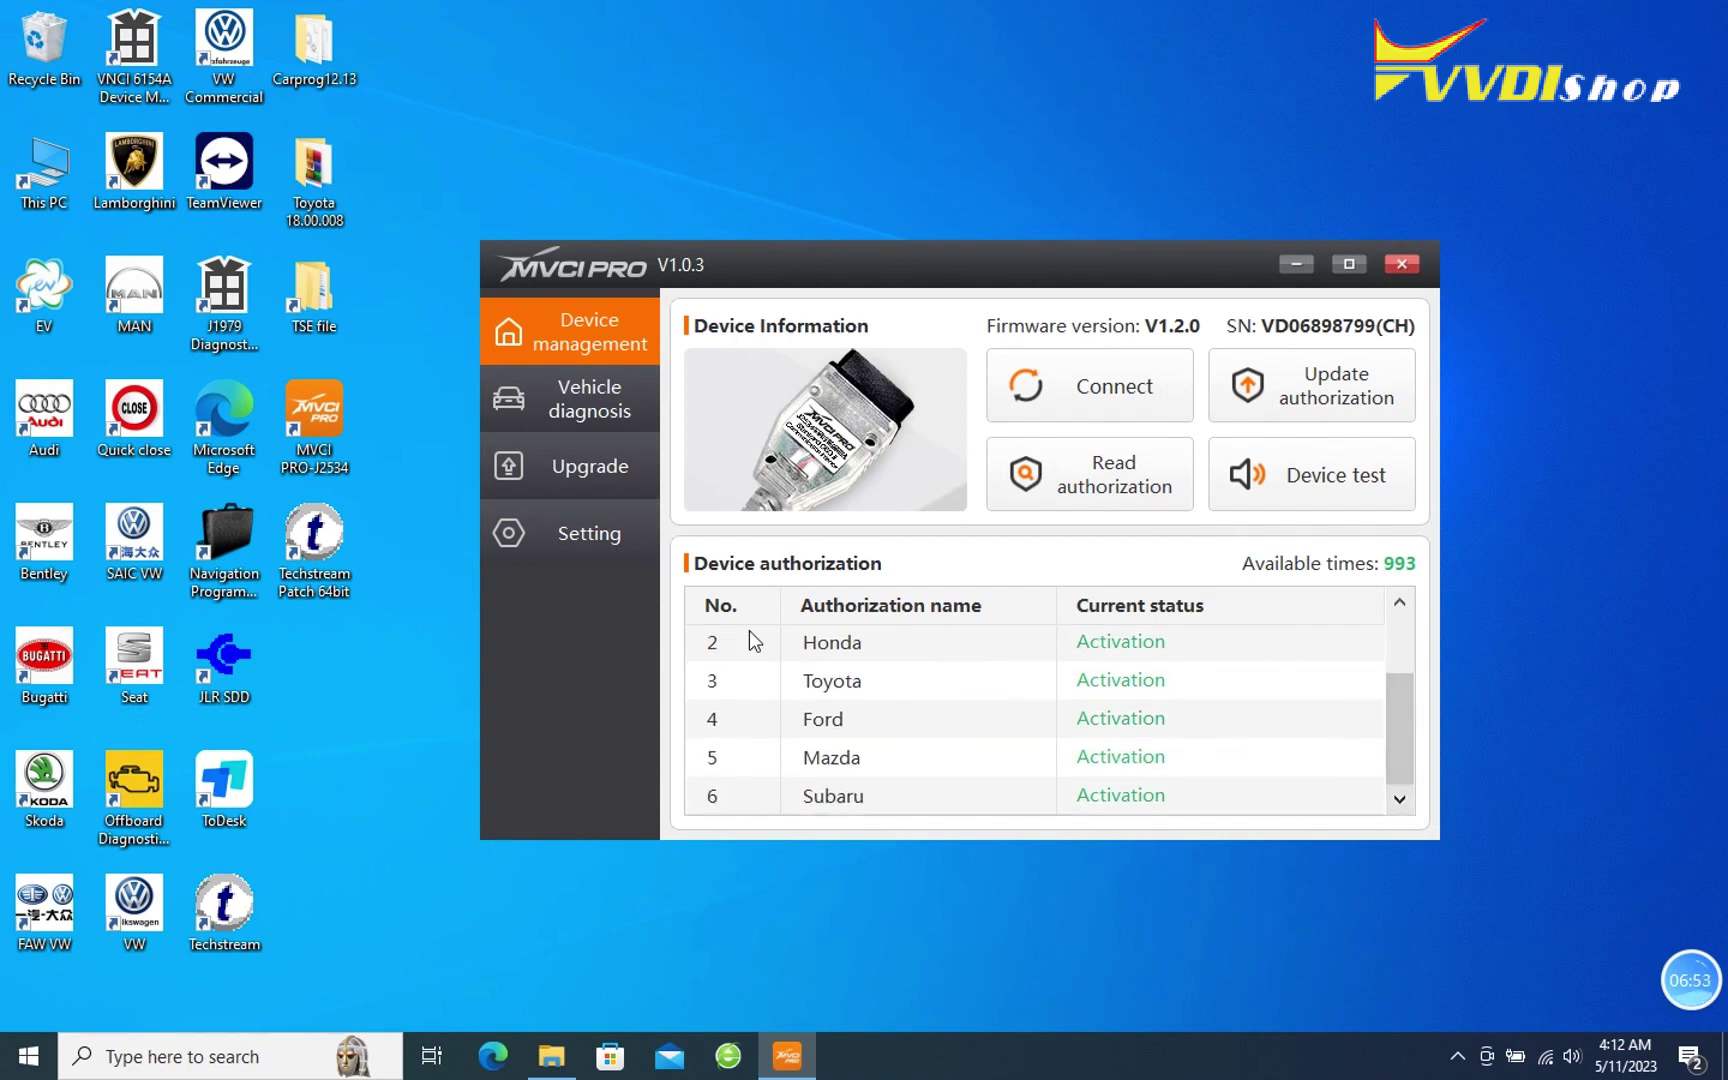
# Step: Install the Toyota passthru driver from MVCI PRO's vehicle diagnosis section and exit the driver installer
pyautogui.click(616, 423)
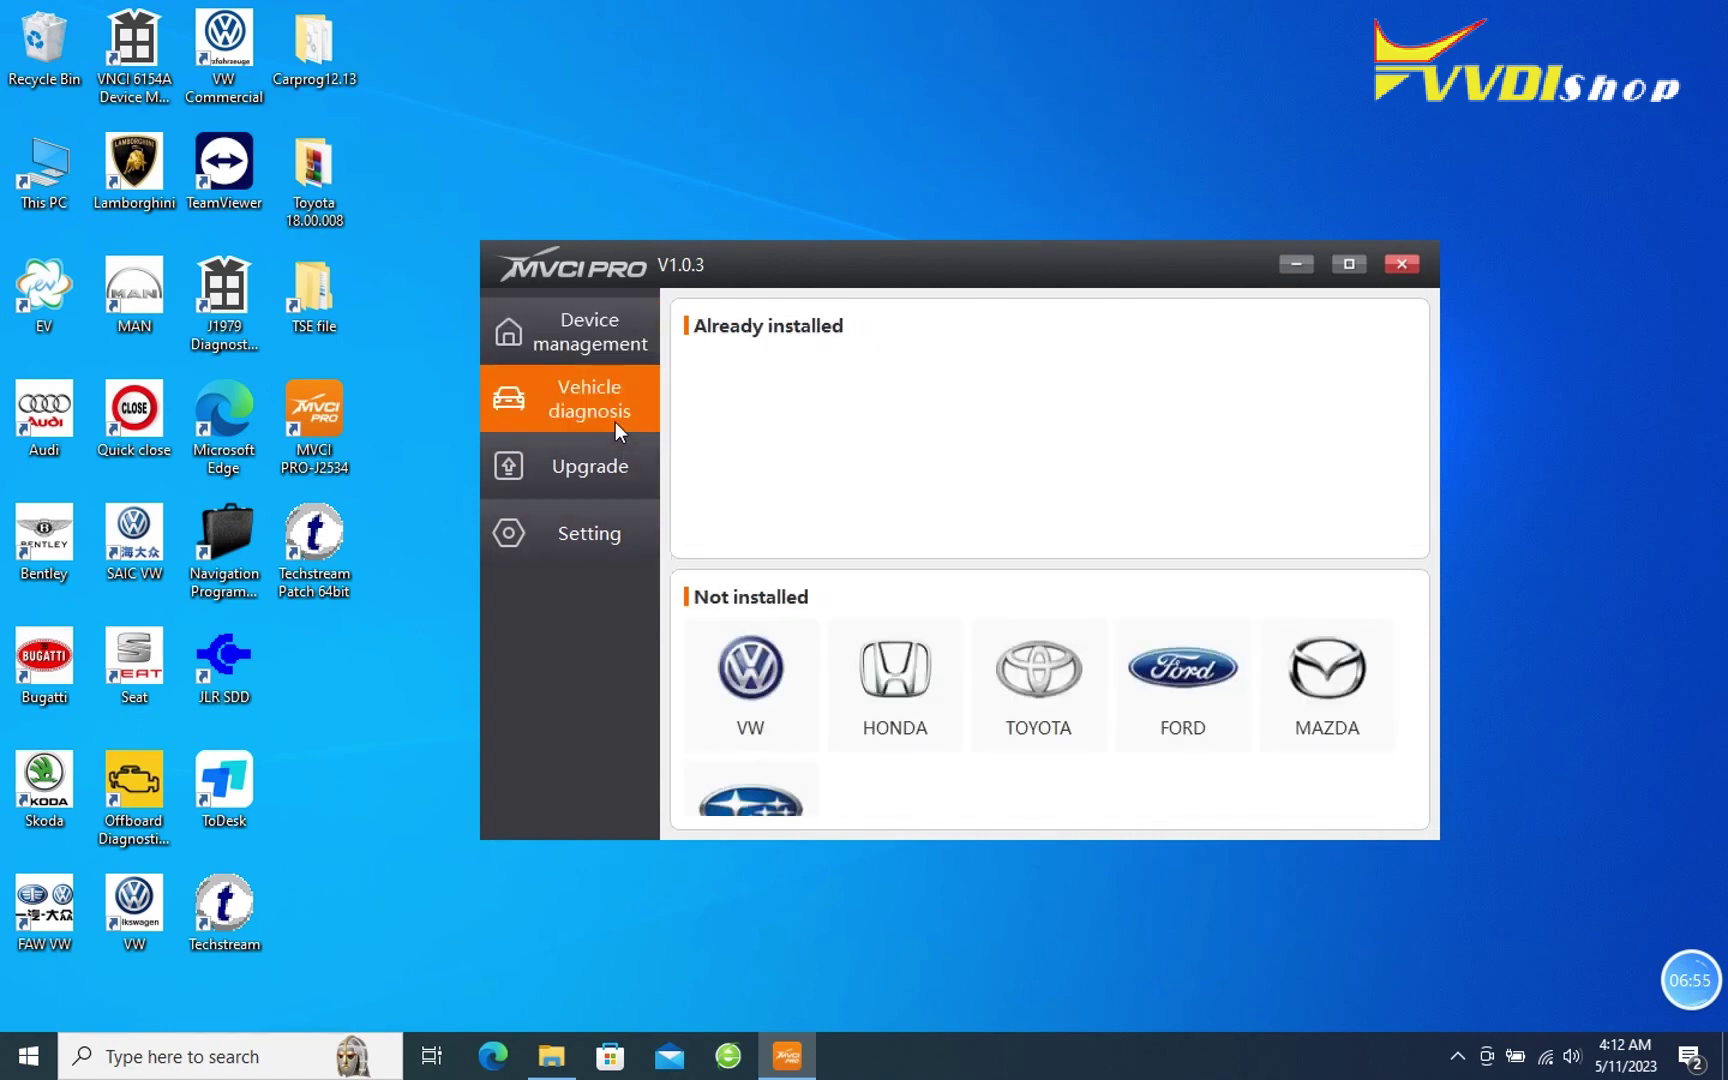
pyautogui.click(1053, 693)
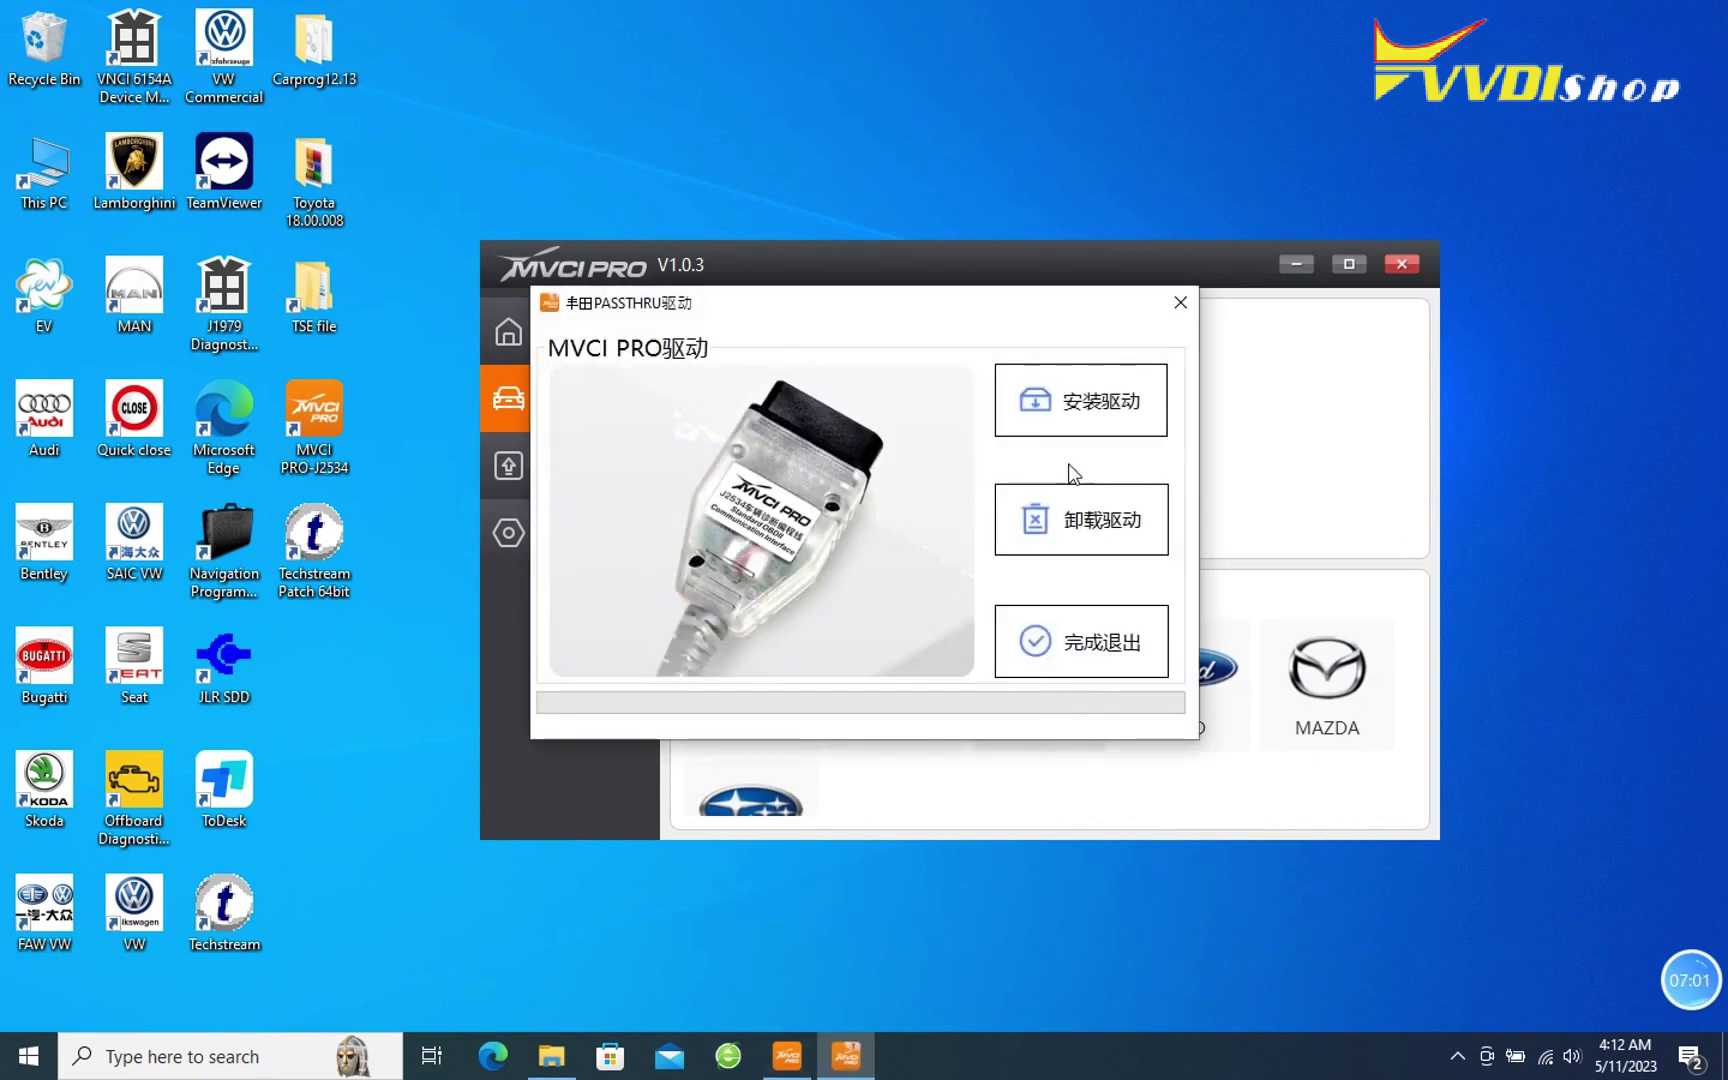
pyautogui.click(1077, 430)
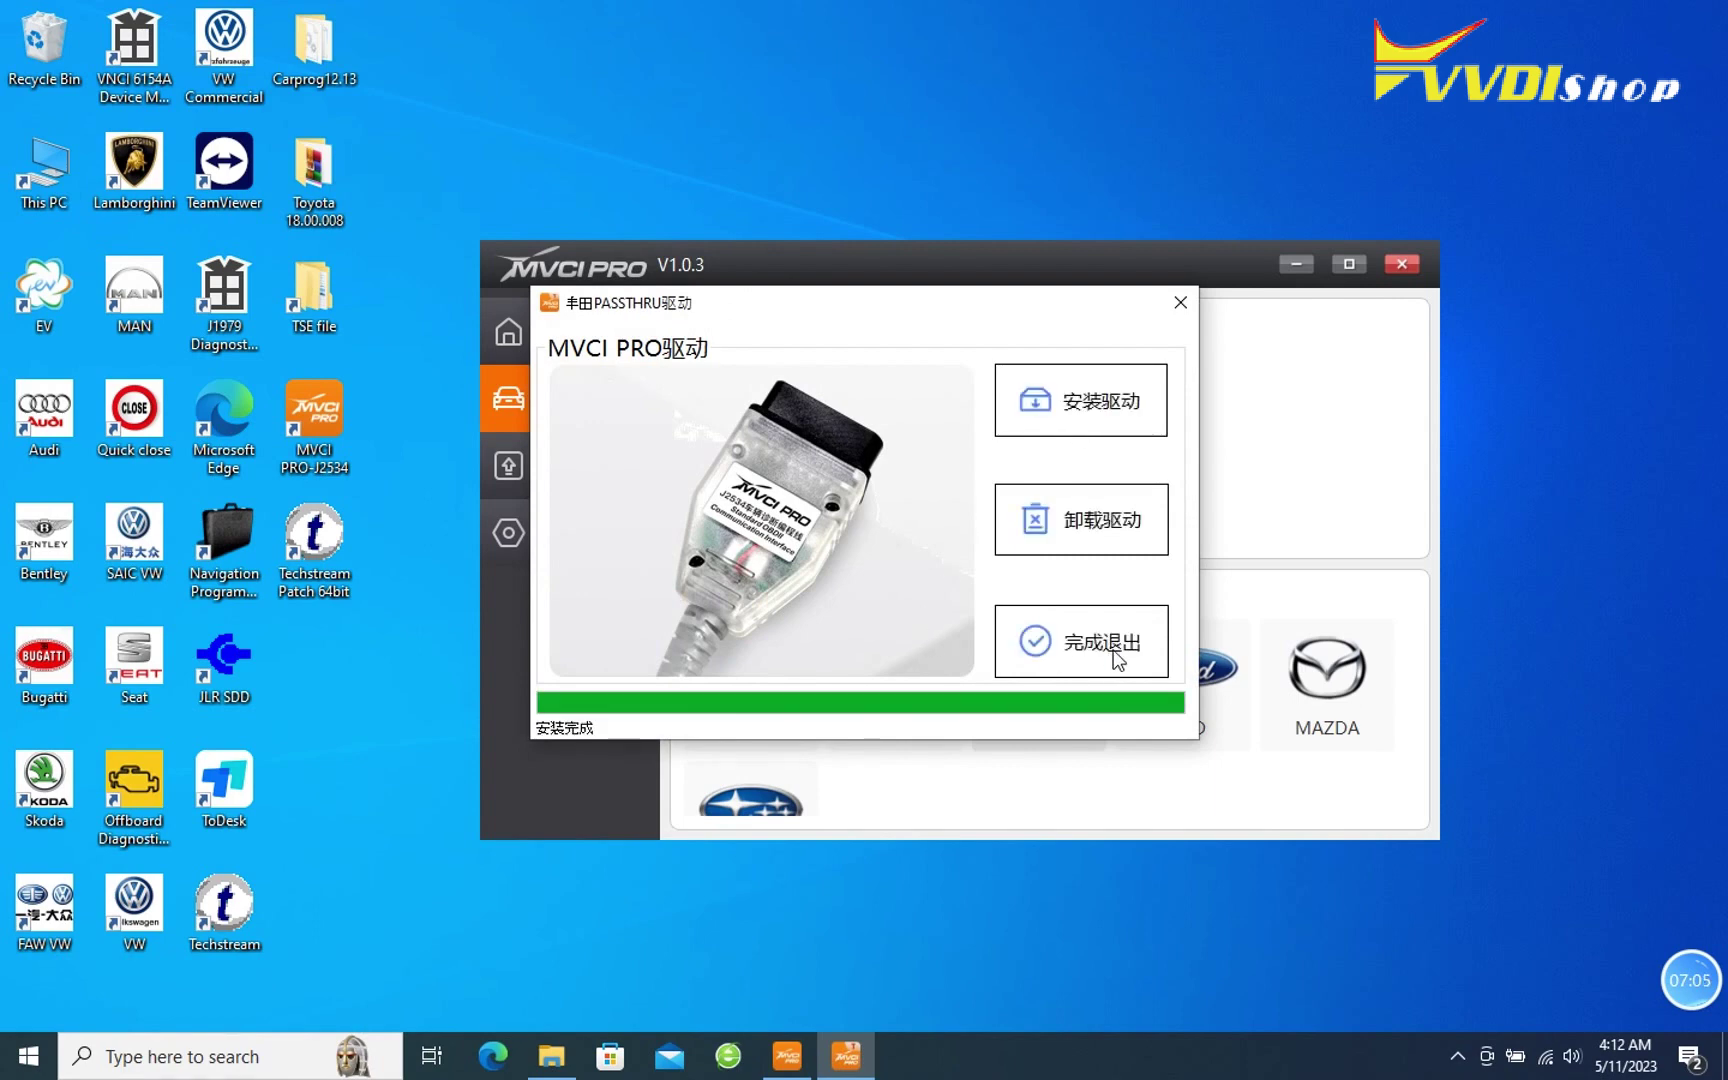
pyautogui.click(1117, 660)
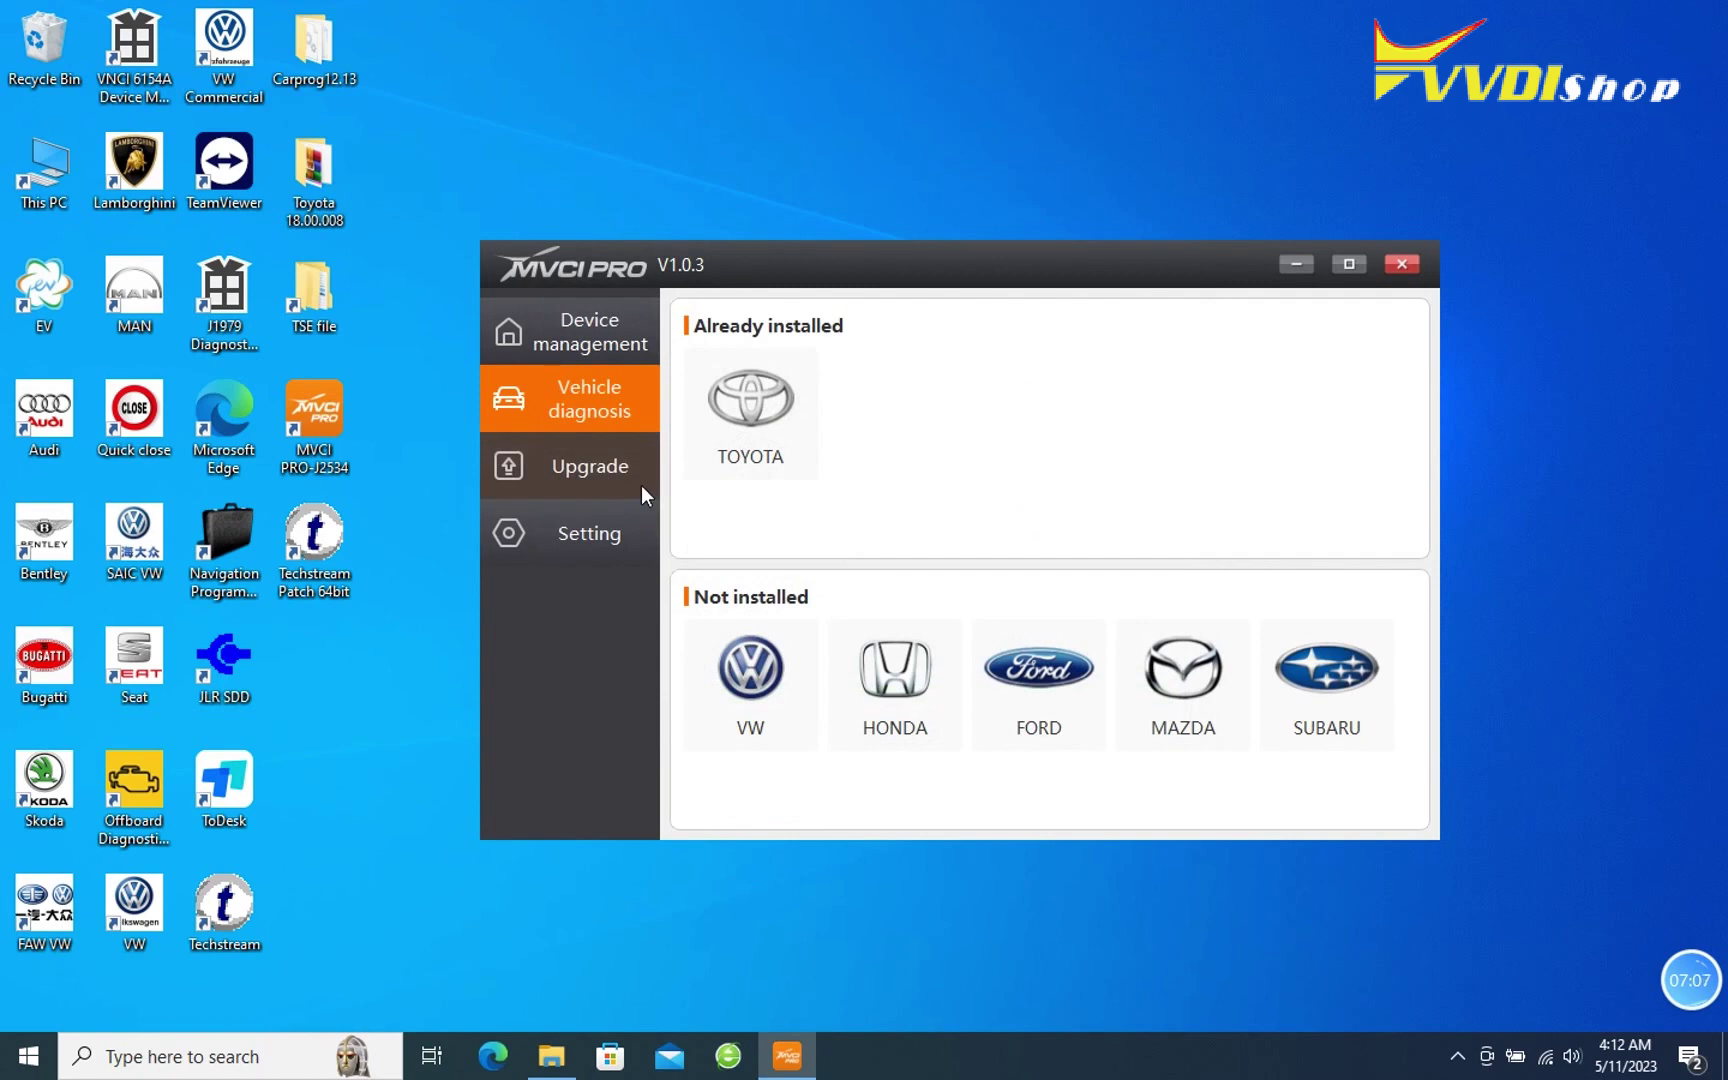
# Step: Review MVCI PRO's software and firmware upgrade information and its language and log settings, and close the program
pyautogui.click(626, 479)
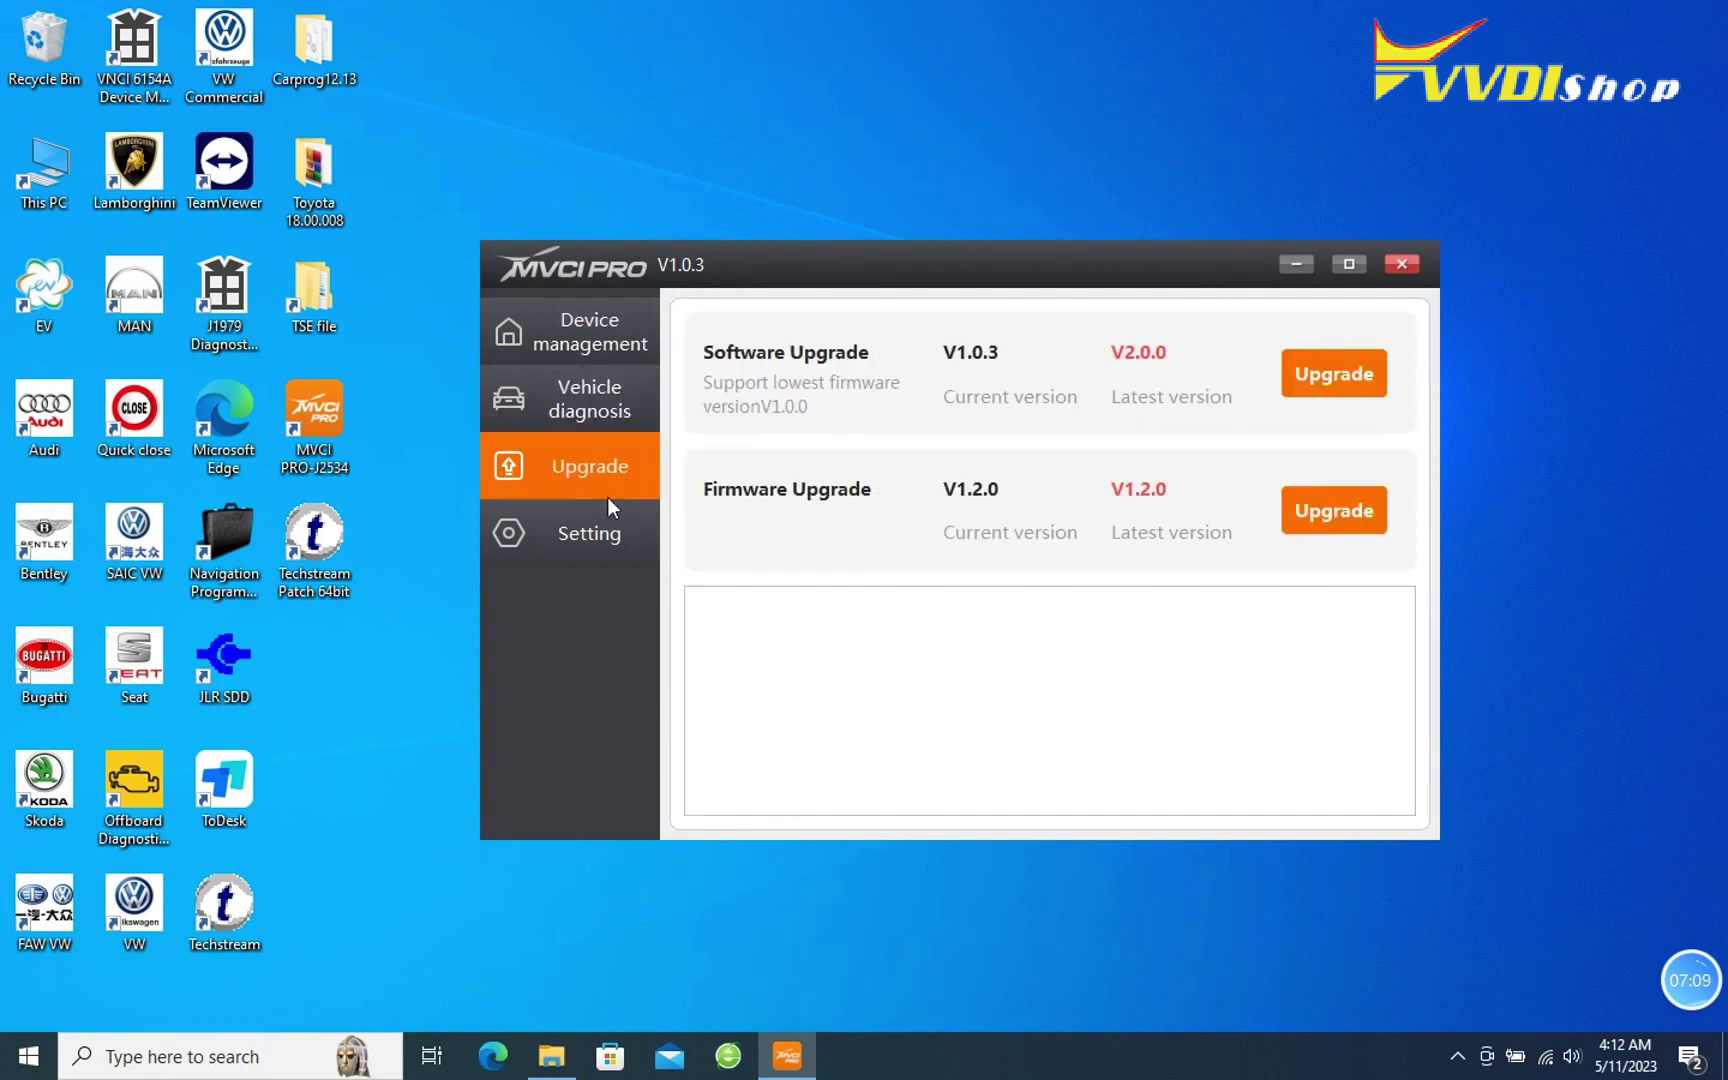
pyautogui.click(571, 535)
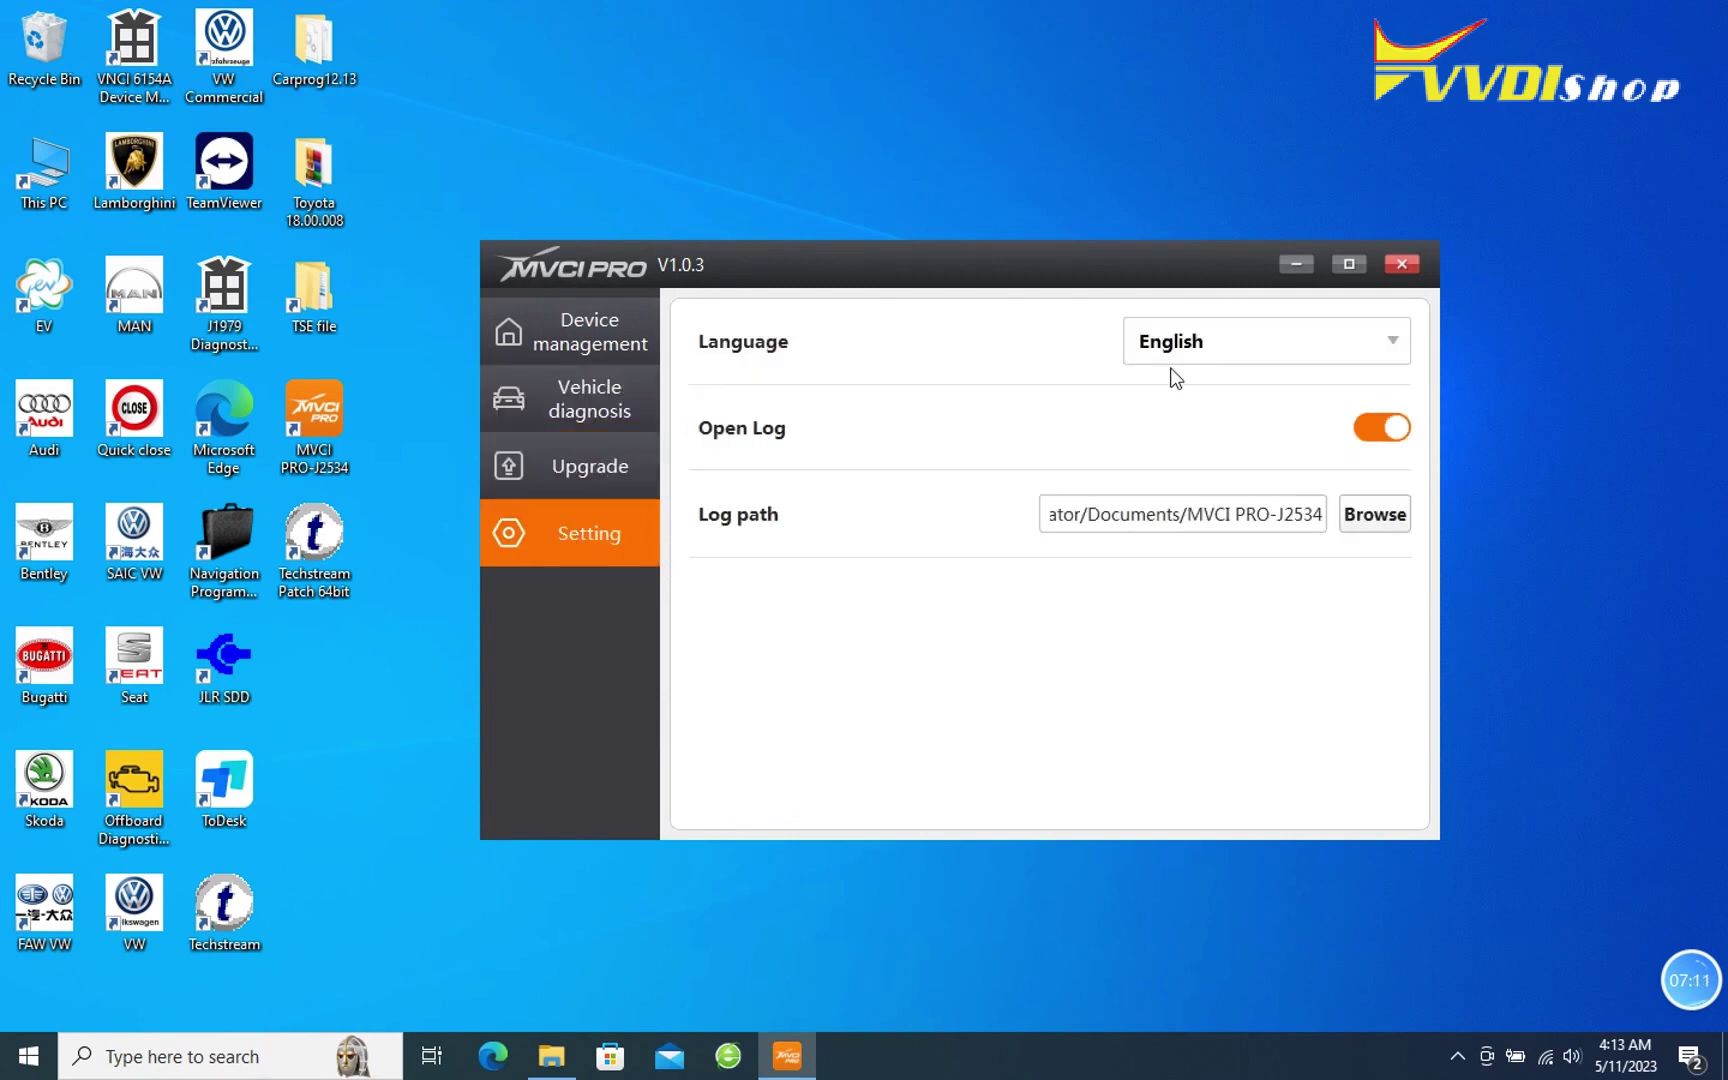
pyautogui.click(1359, 343)
pyautogui.click(1359, 340)
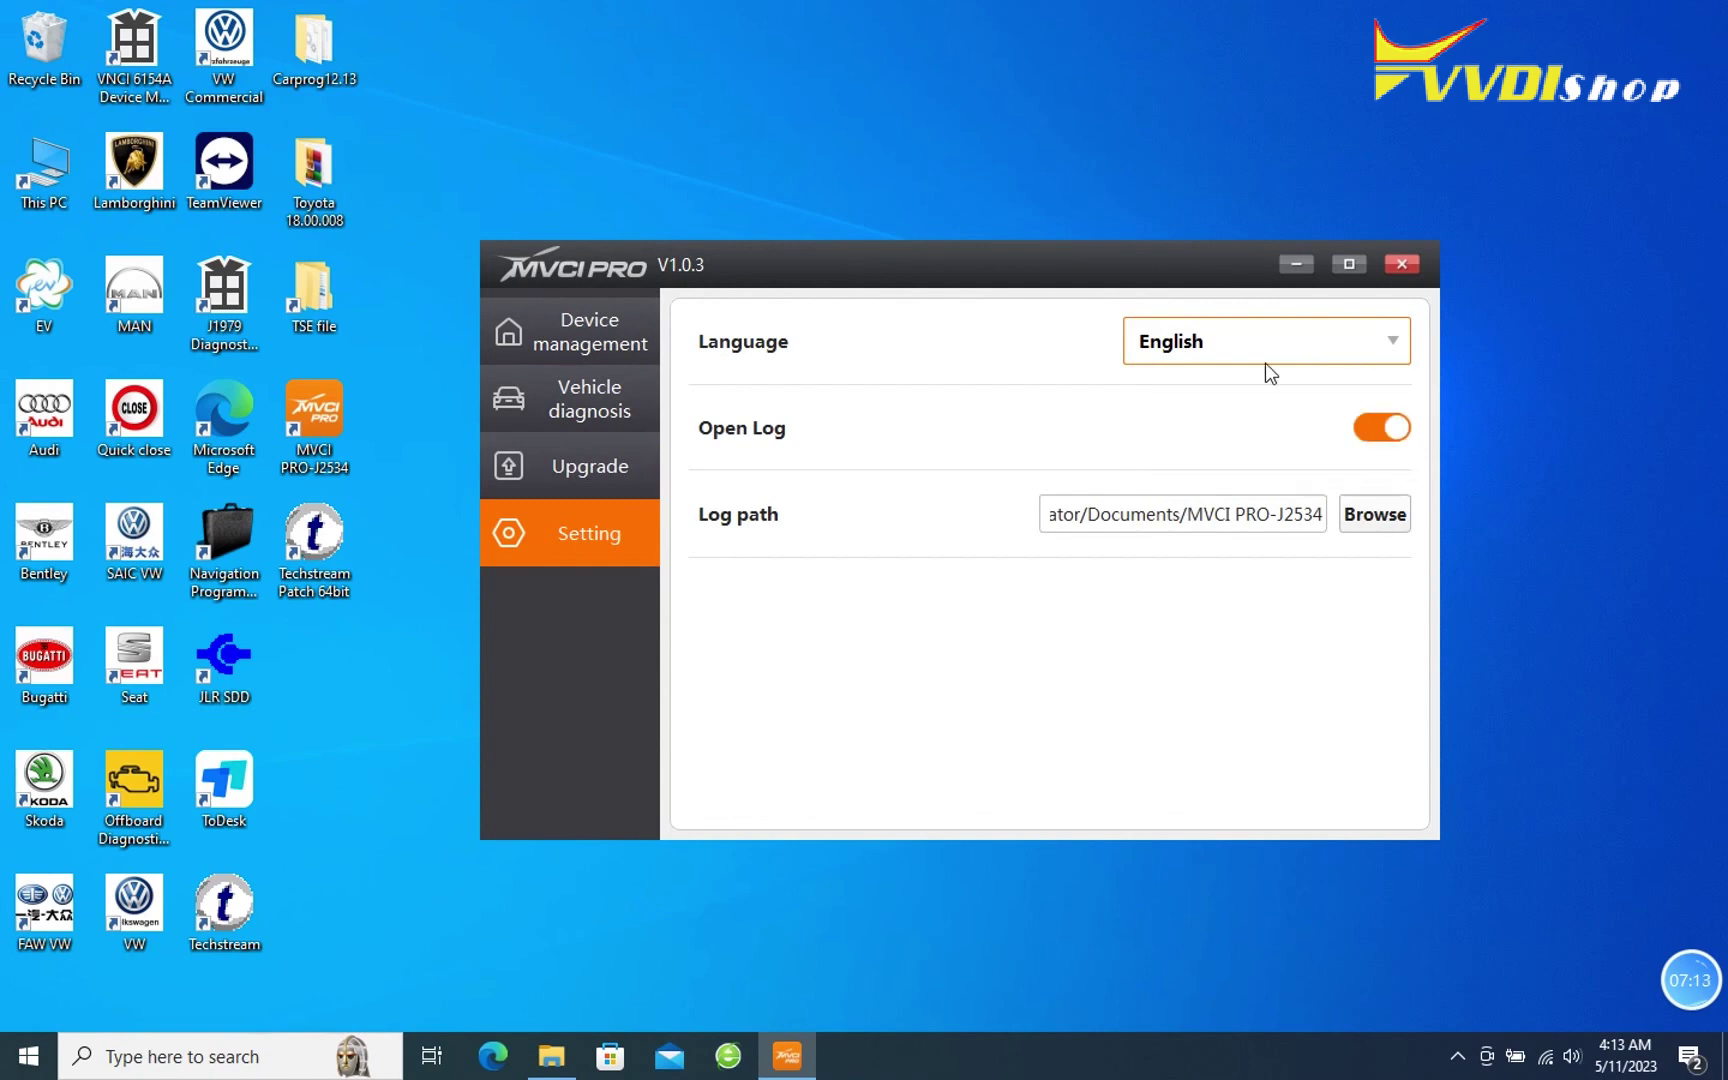
pyautogui.click(609, 344)
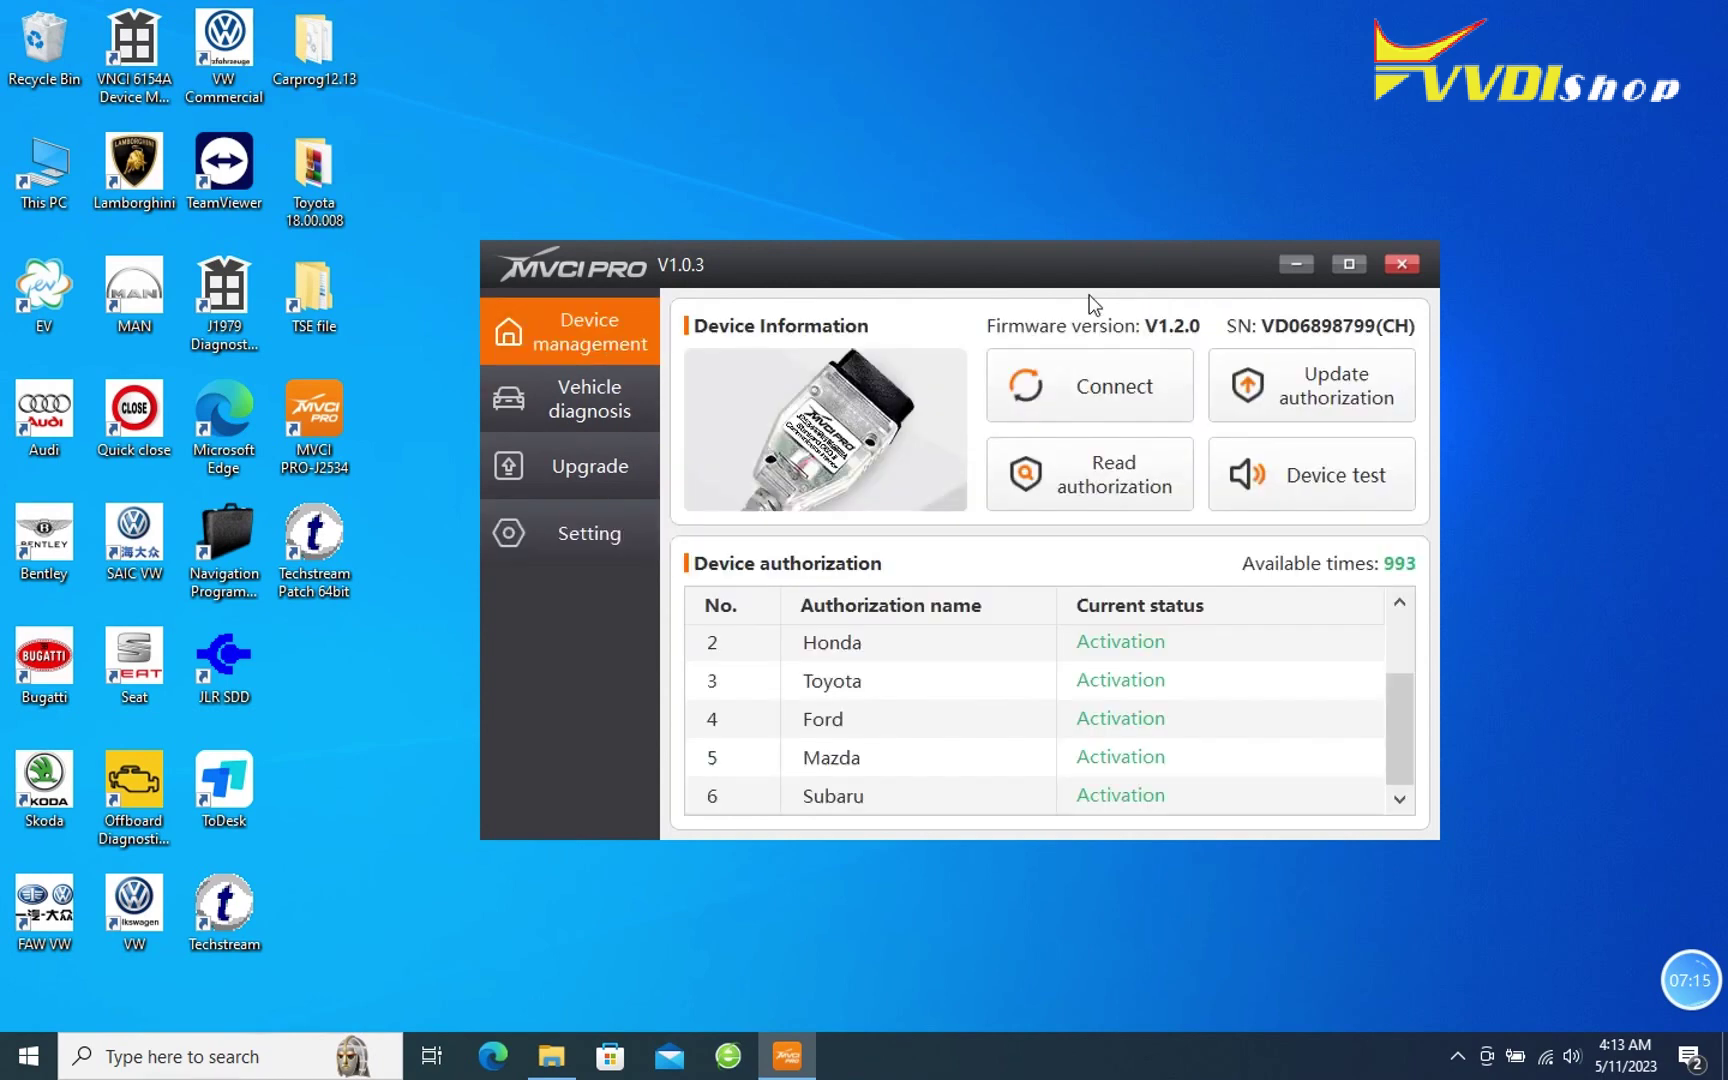
pyautogui.click(1419, 262)
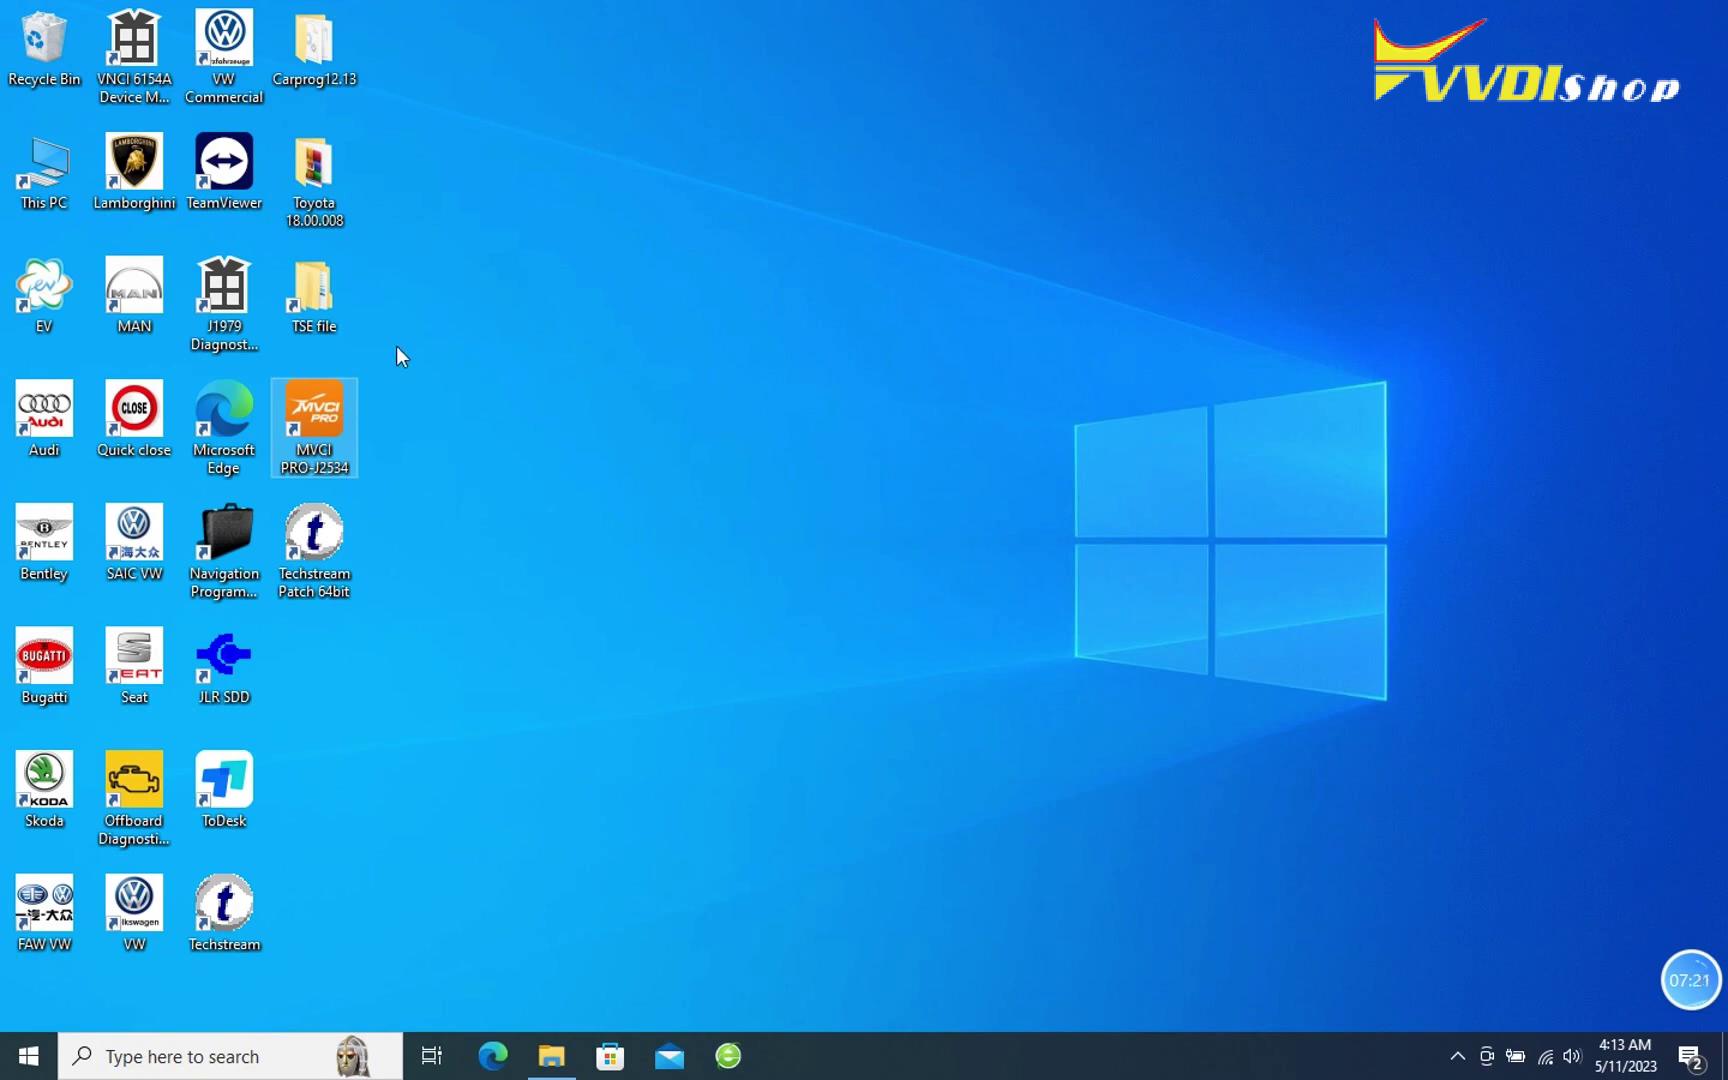
# Step: Launch Techstream and configure it with the Europe area and English as the default language
pyautogui.doubleClick(232, 897)
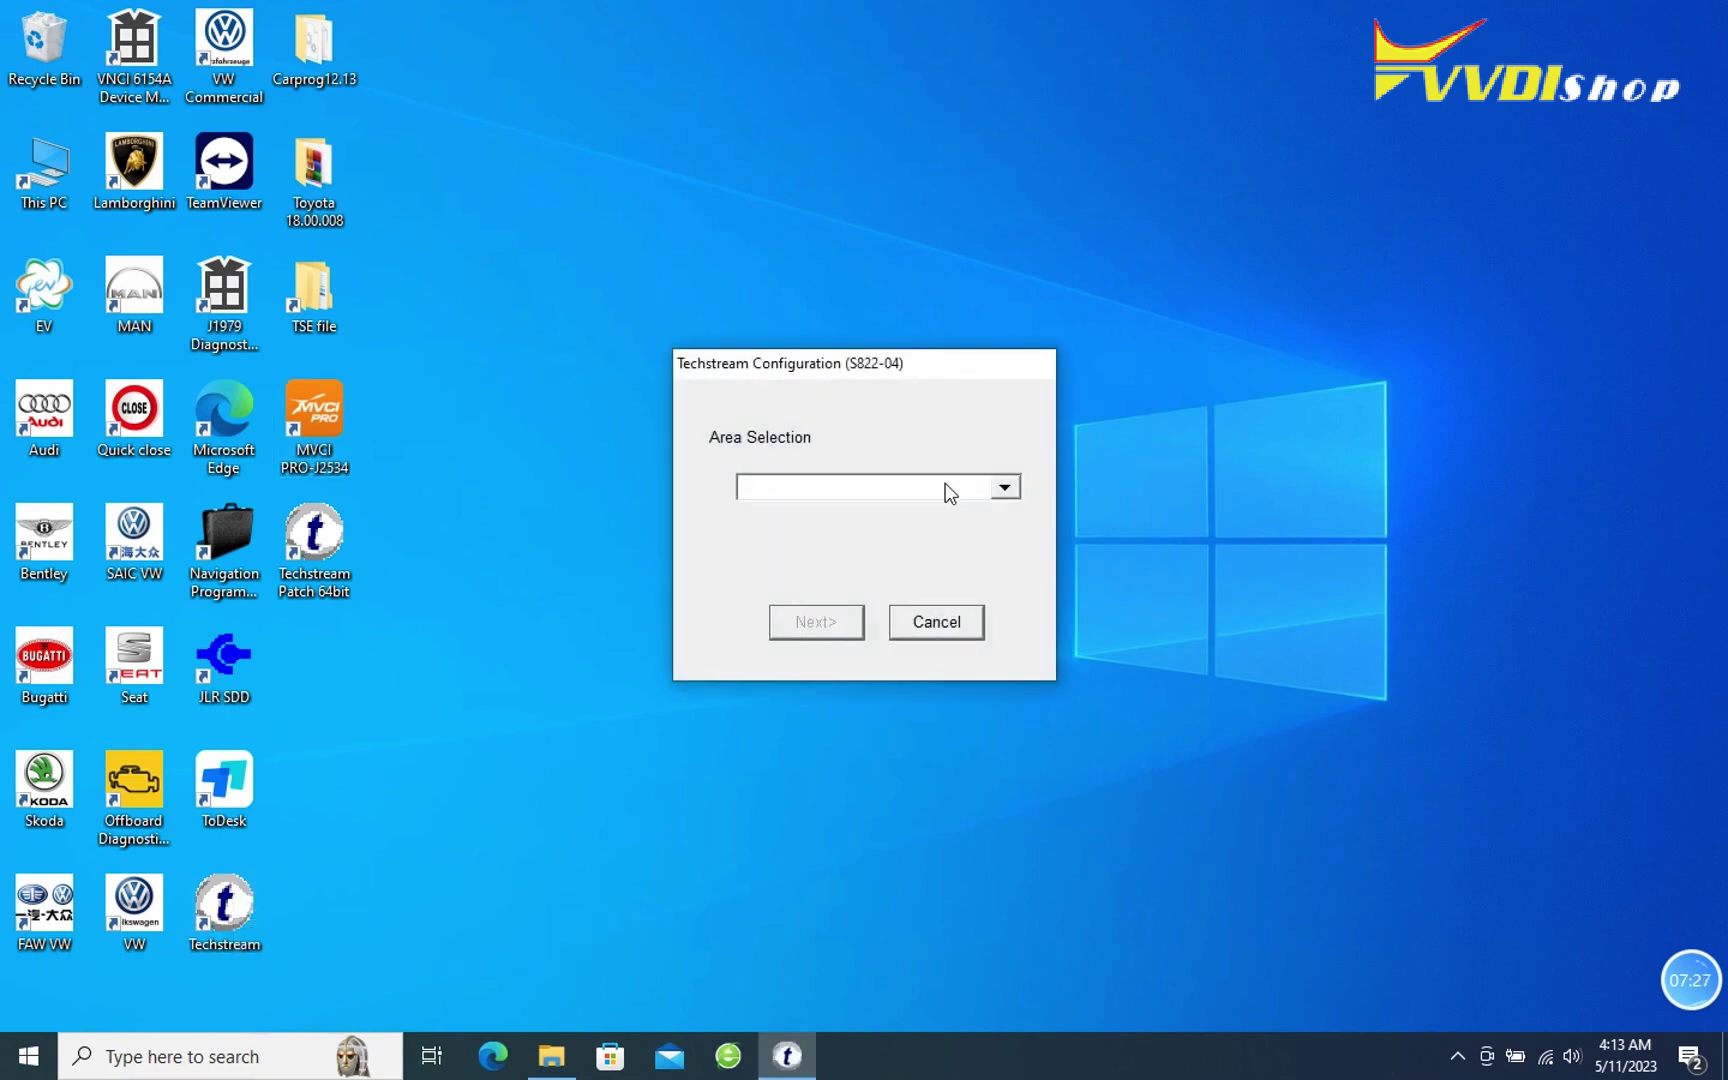
pyautogui.click(945, 485)
pyautogui.click(821, 551)
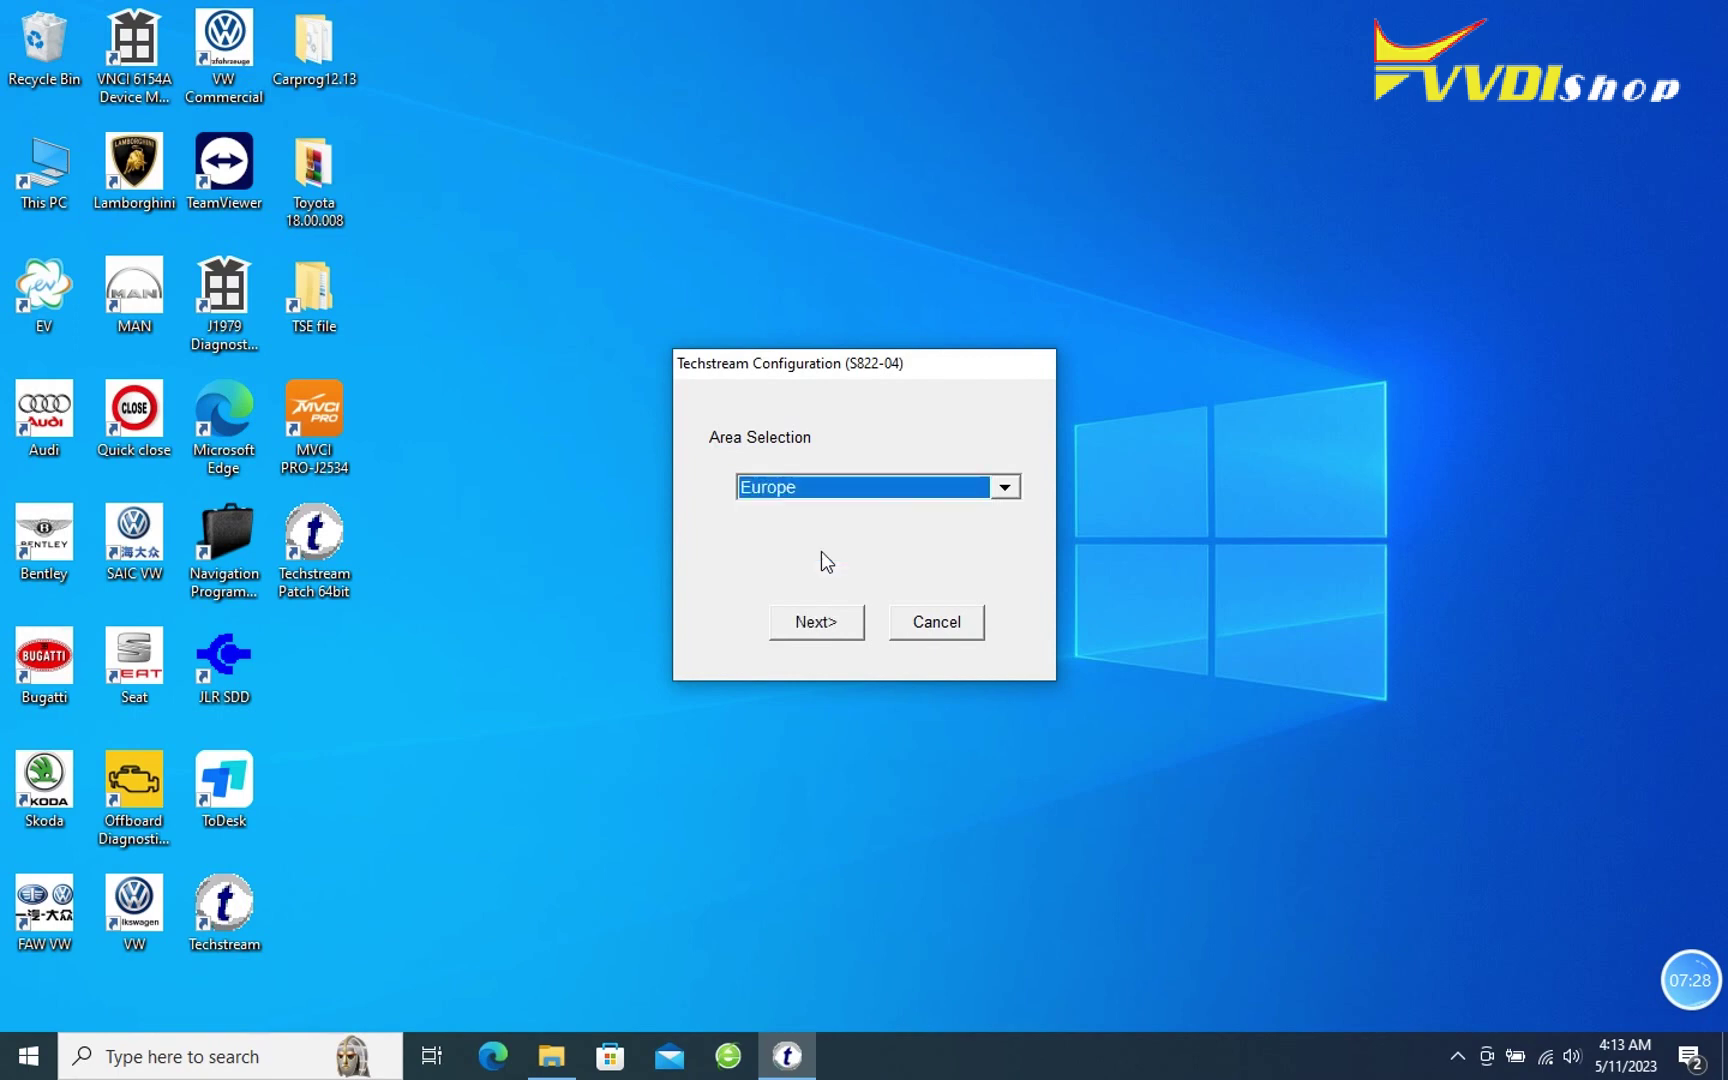
pyautogui.click(808, 621)
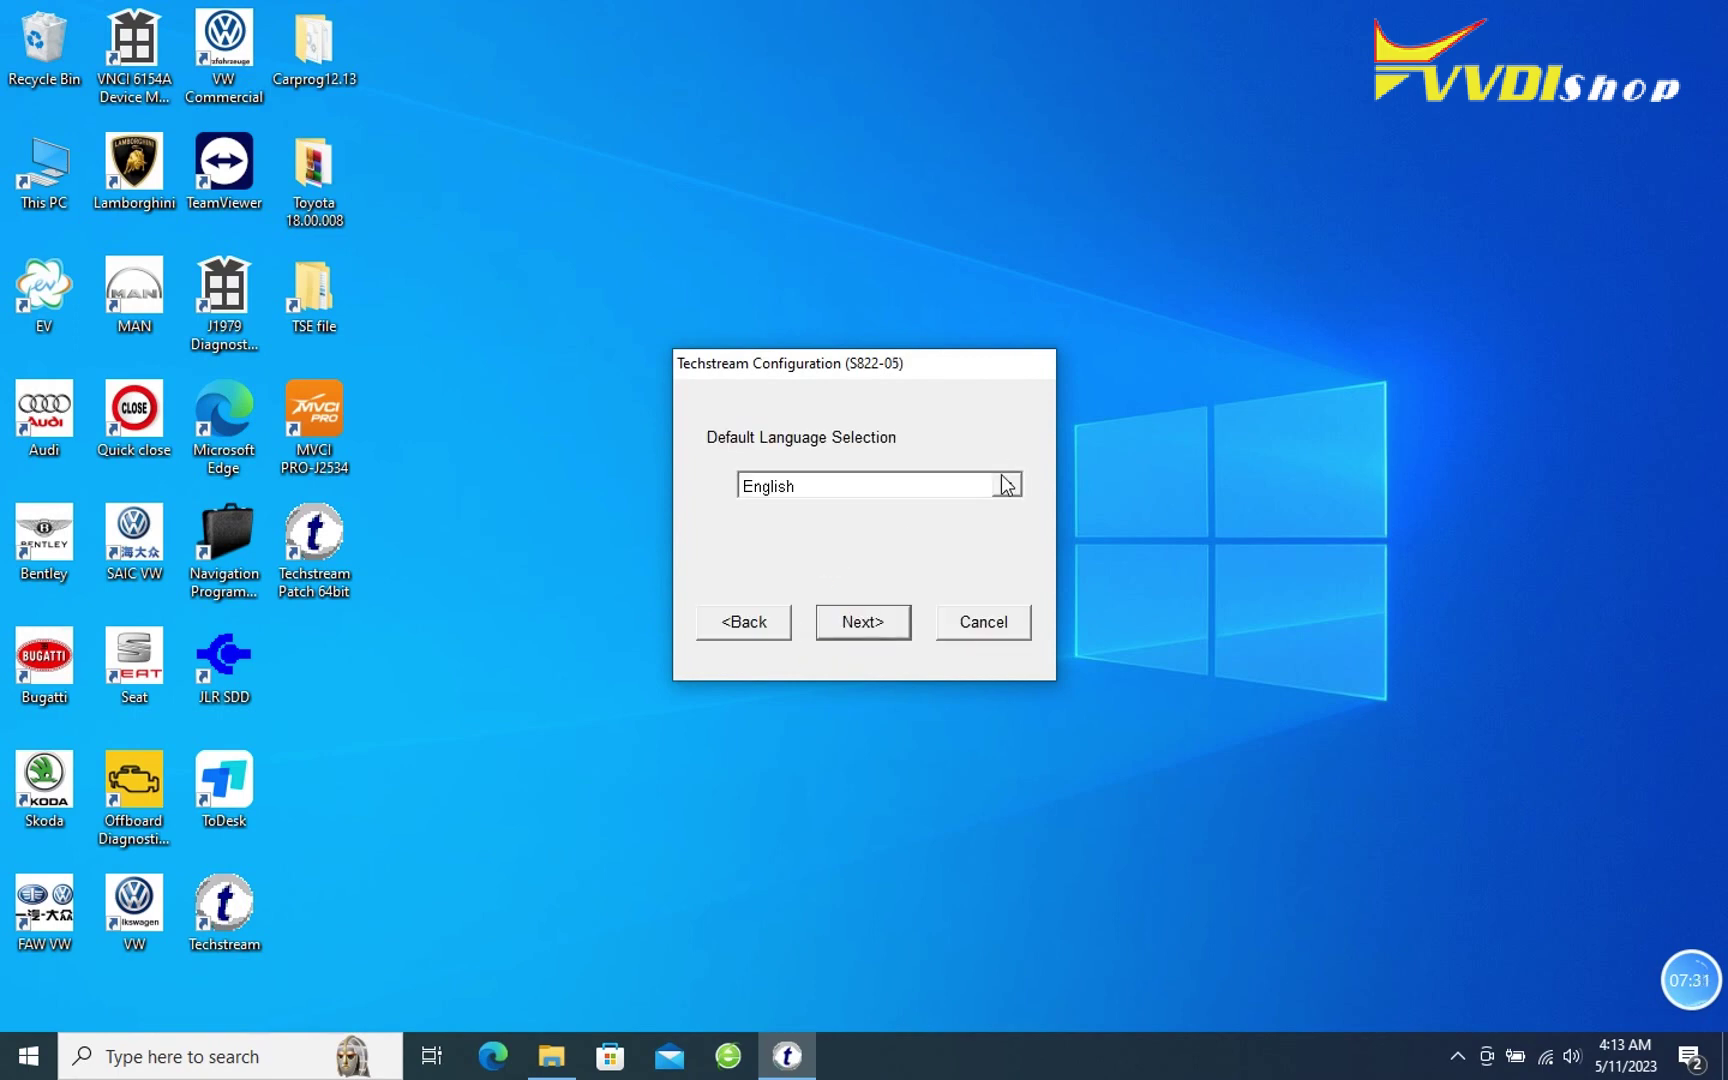
pyautogui.click(1006, 484)
pyautogui.click(1006, 484)
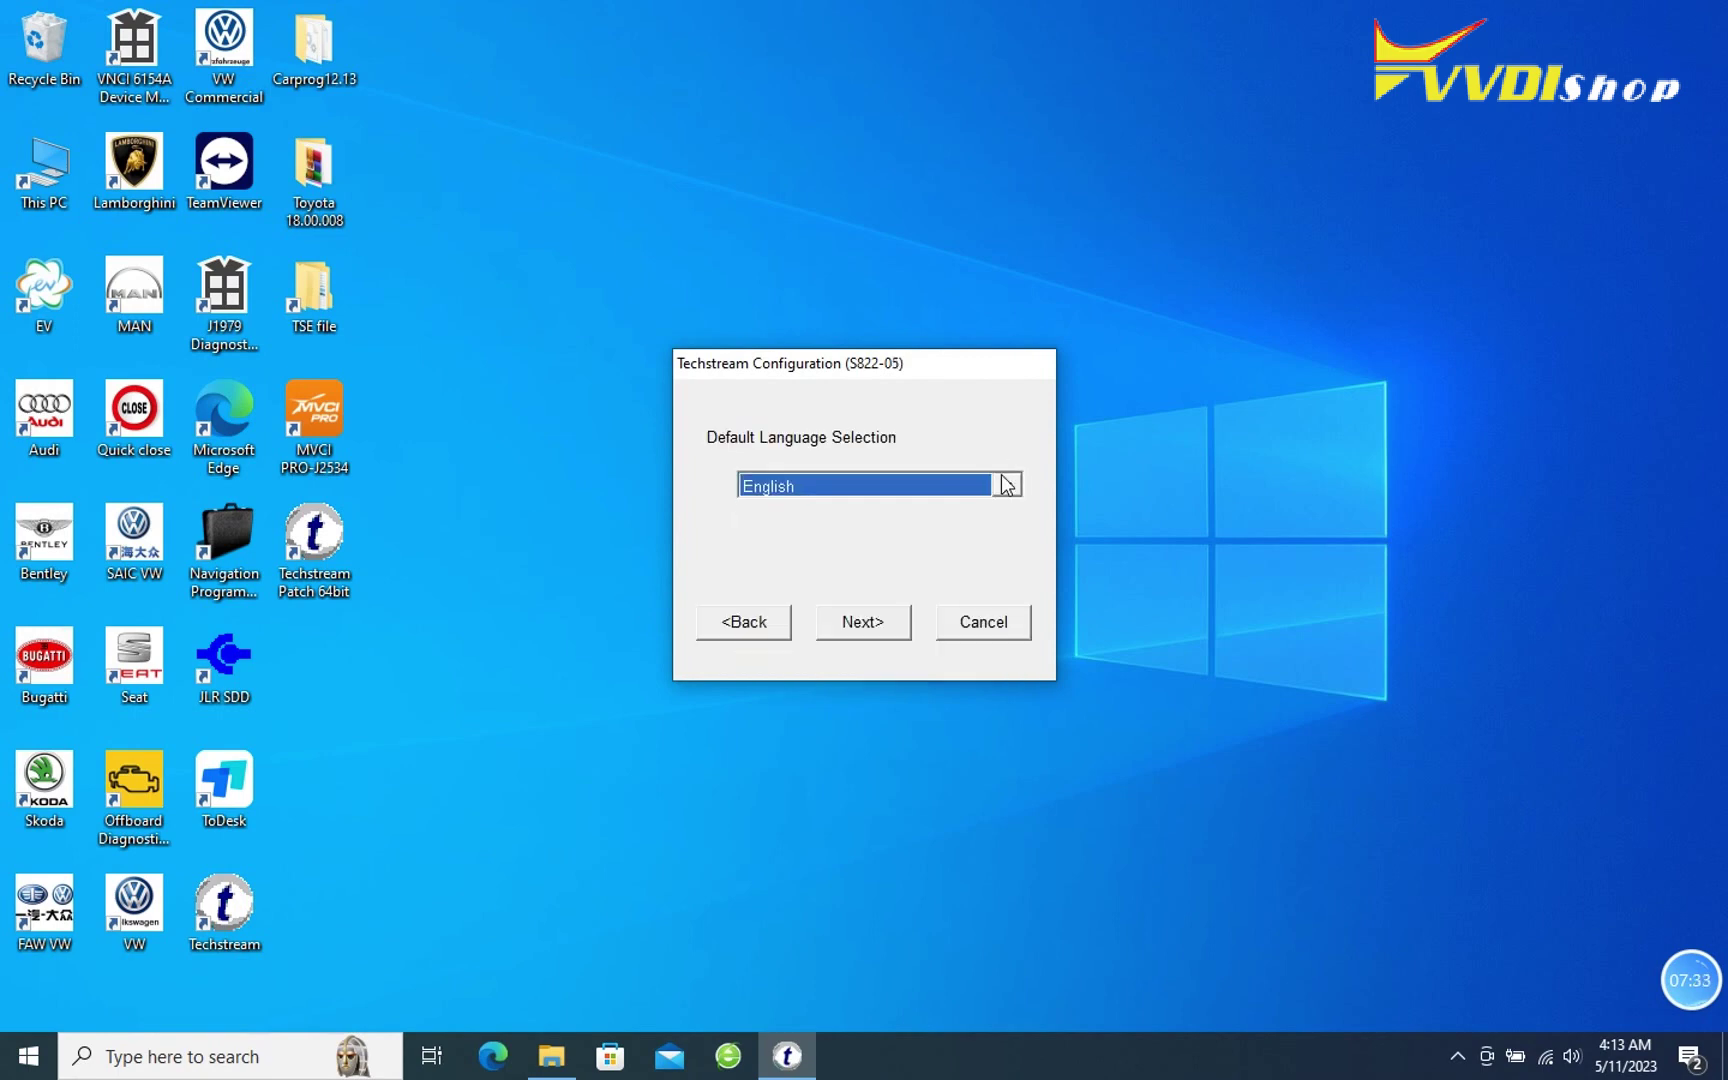
pyautogui.click(864, 634)
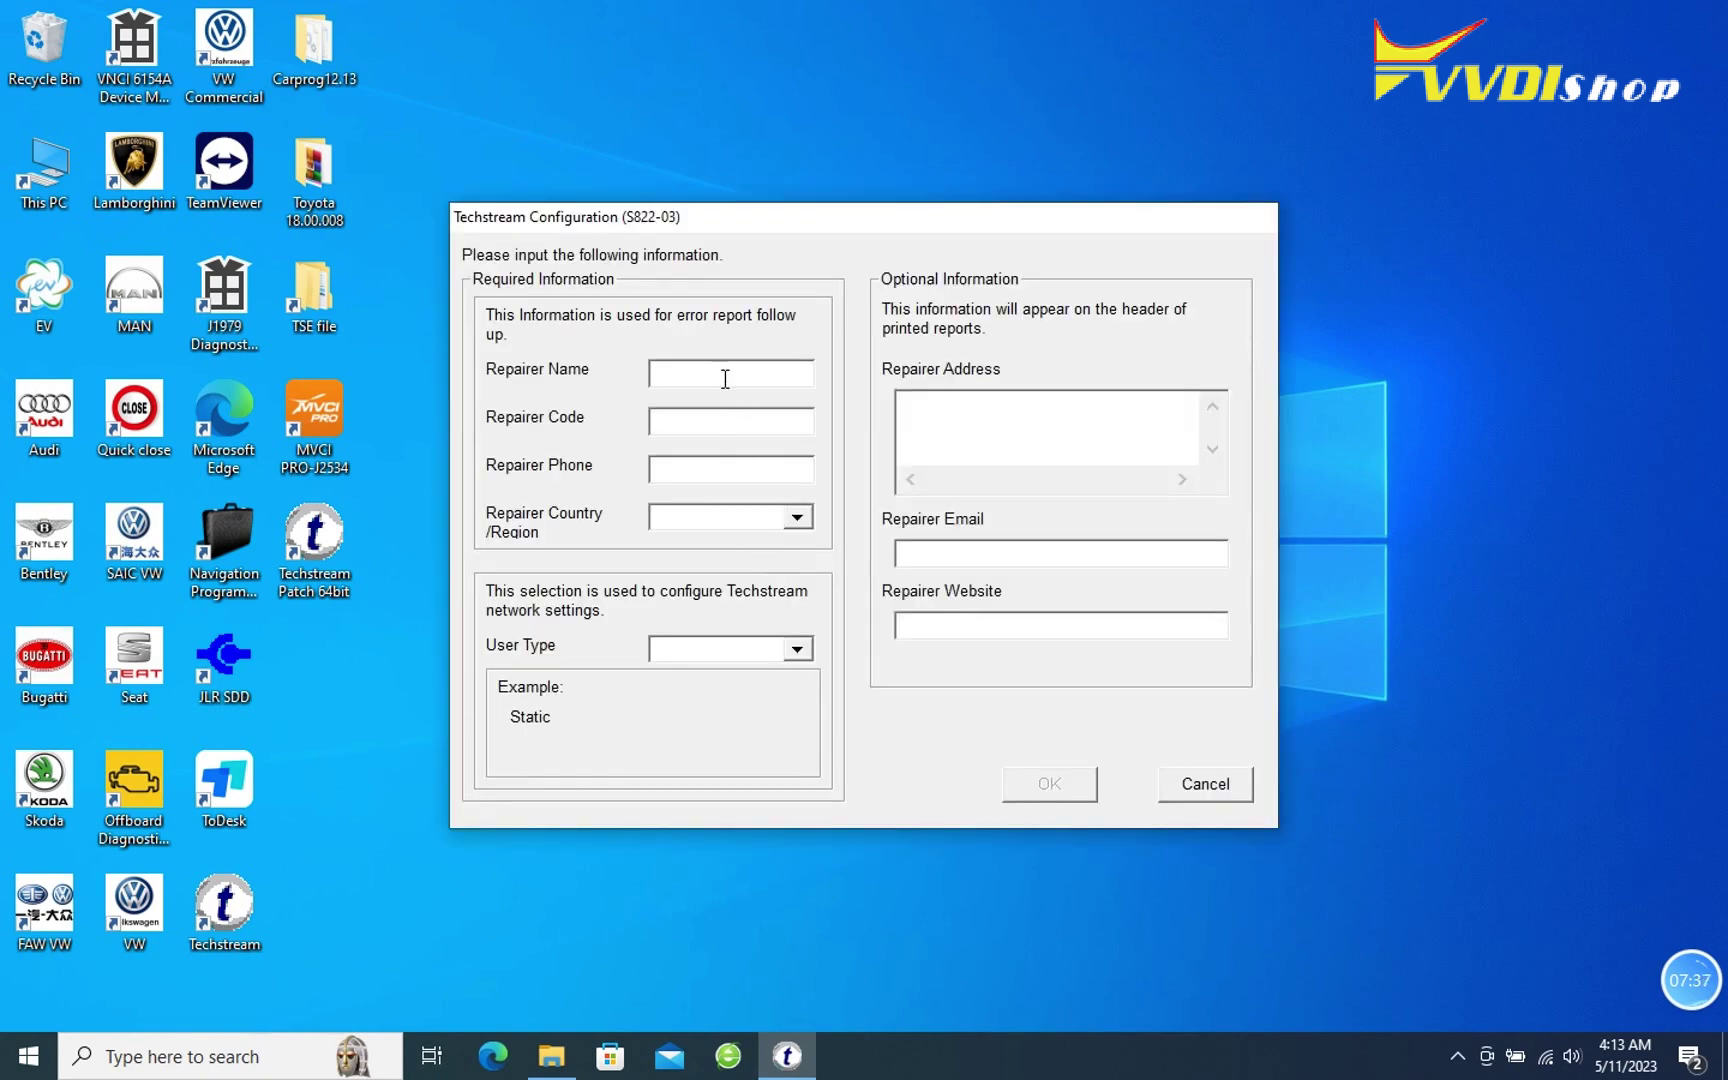
# Step: Enter the placeholder 1 for the repairer name, code and phone, set the repairer country to Albania, and confirm the configuration
pyautogui.click(724, 377)
pyautogui.write('1')
pyautogui.press('Tab')
pyautogui.write('1')
pyautogui.press('Tab')
pyautogui.write('1')
pyautogui.click(795, 519)
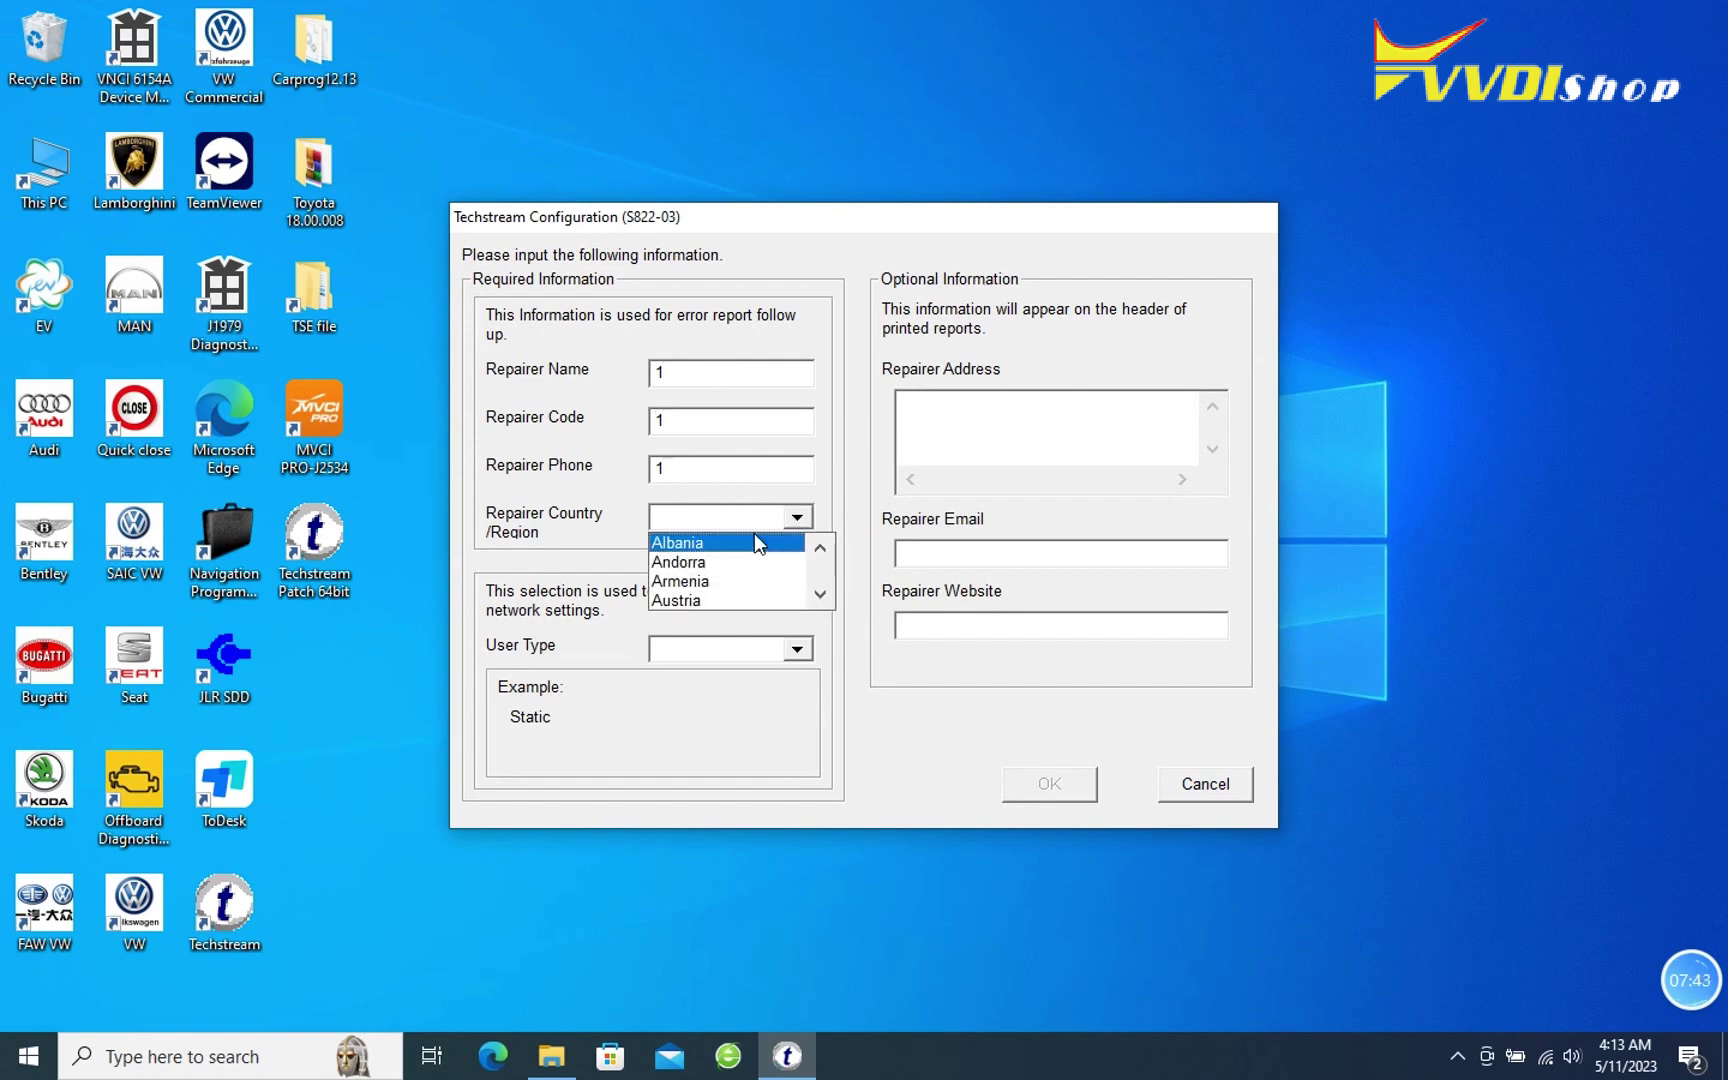
pyautogui.click(755, 533)
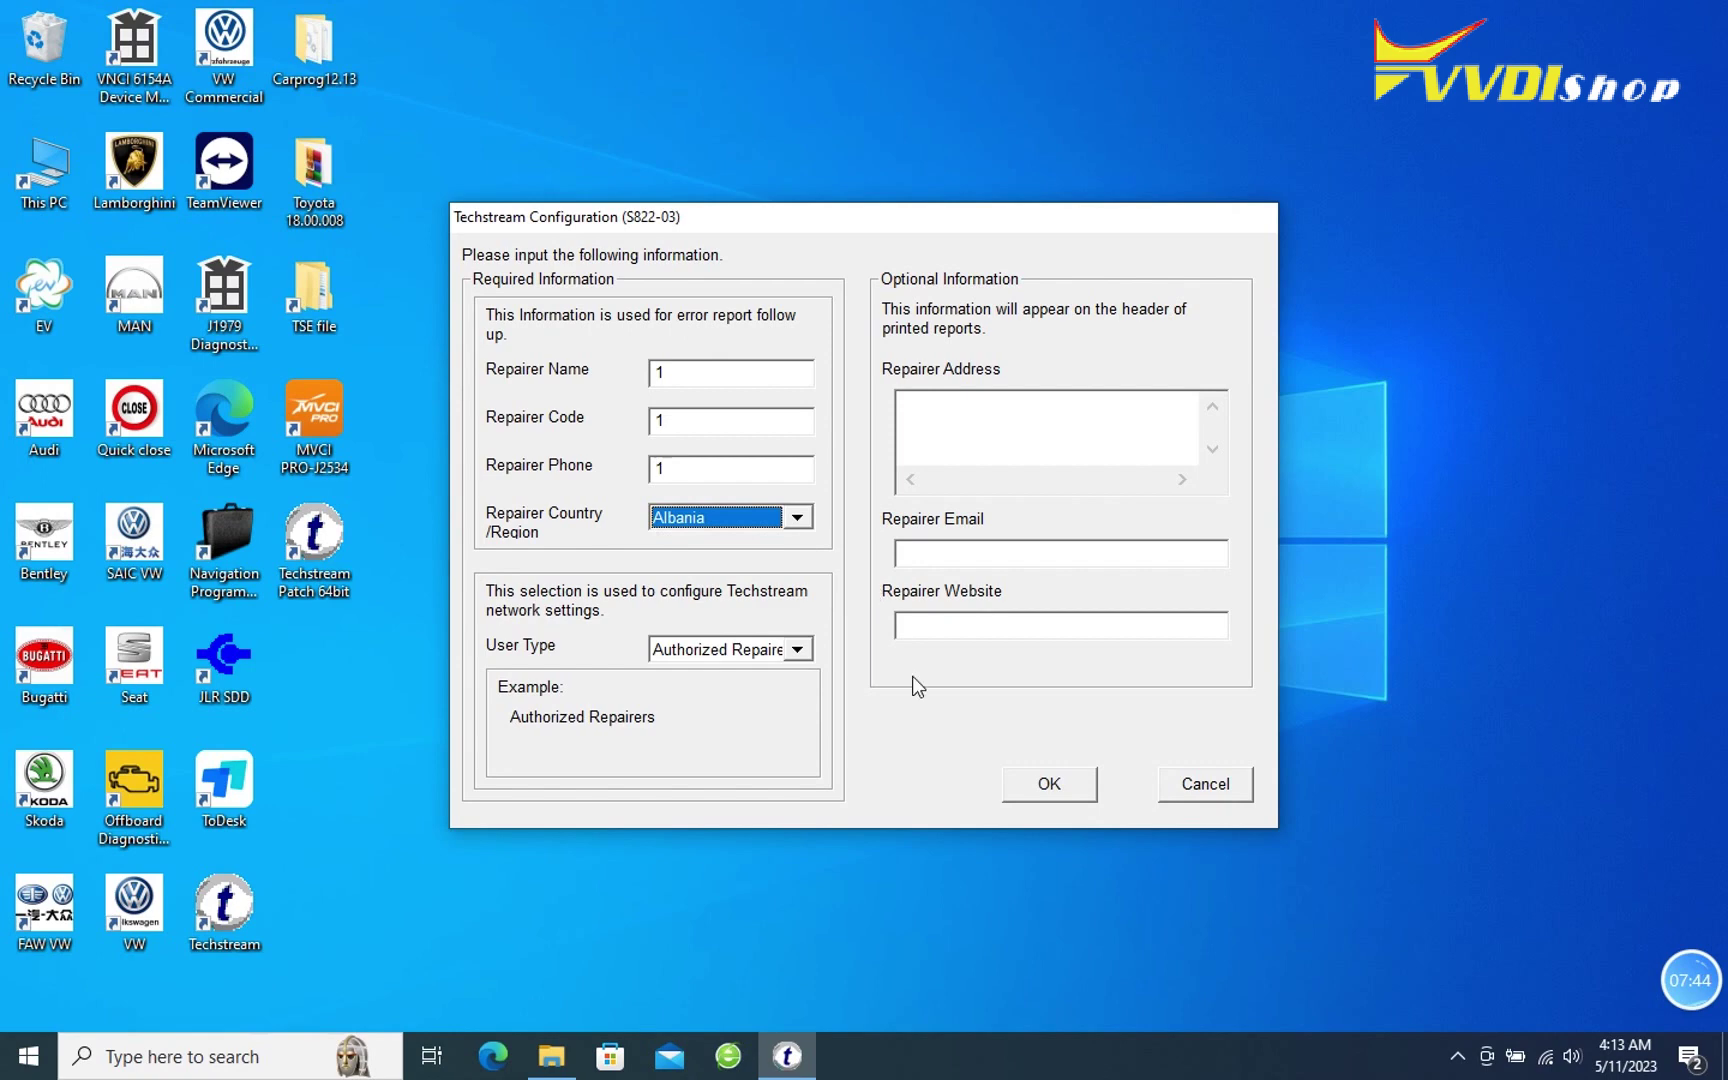
pyautogui.click(1050, 785)
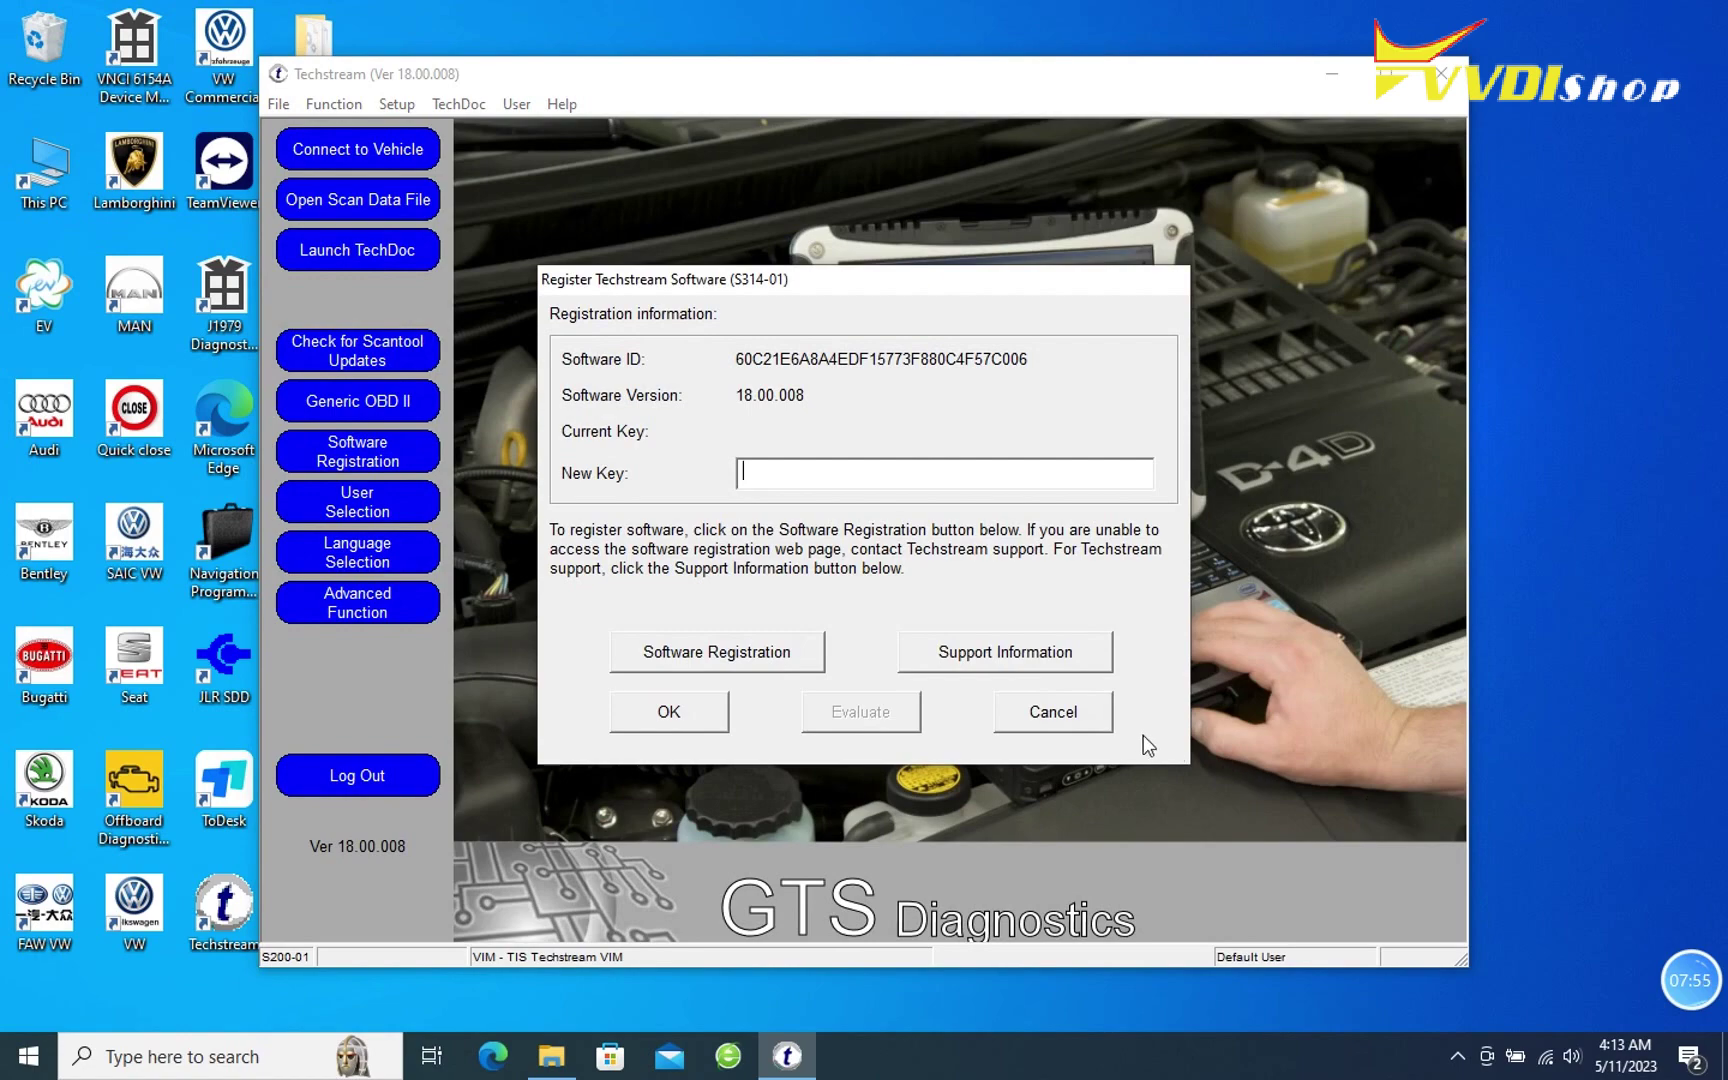
# Step: Dismiss the Techstream software registration and set the VIM interface to XH-TOYOTA
pyautogui.click(1053, 712)
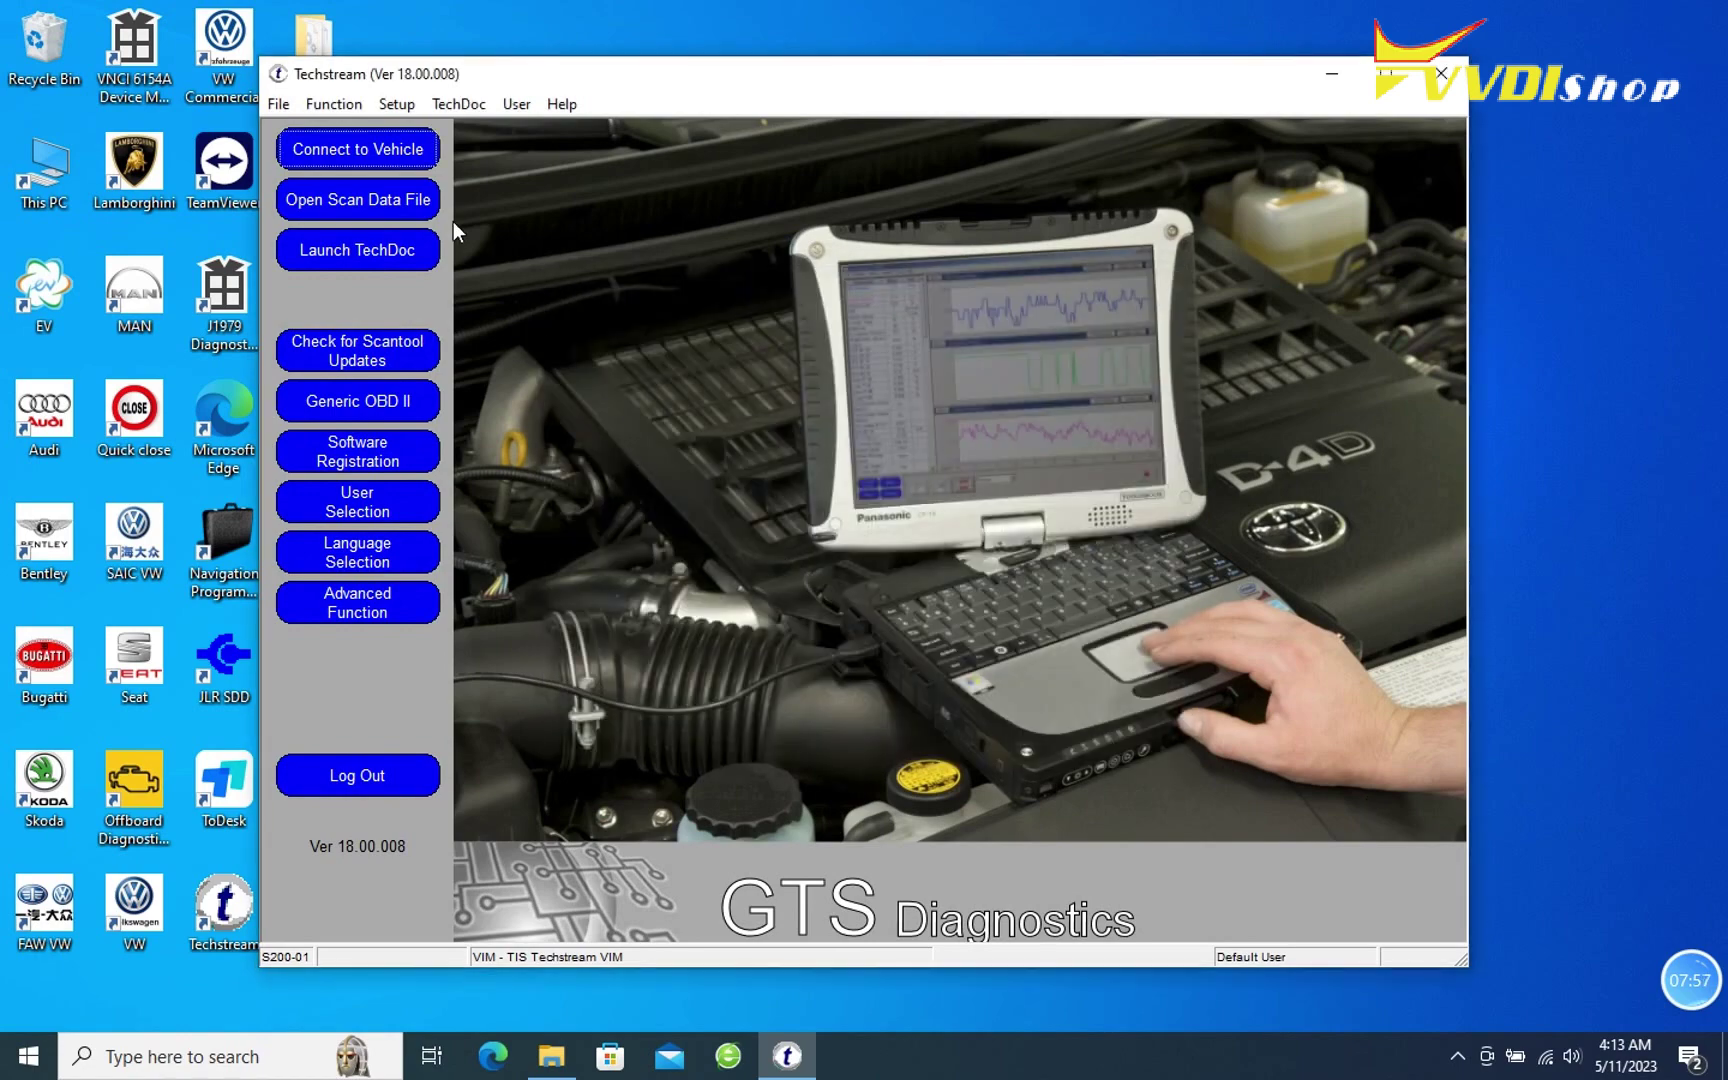
pyautogui.click(396, 104)
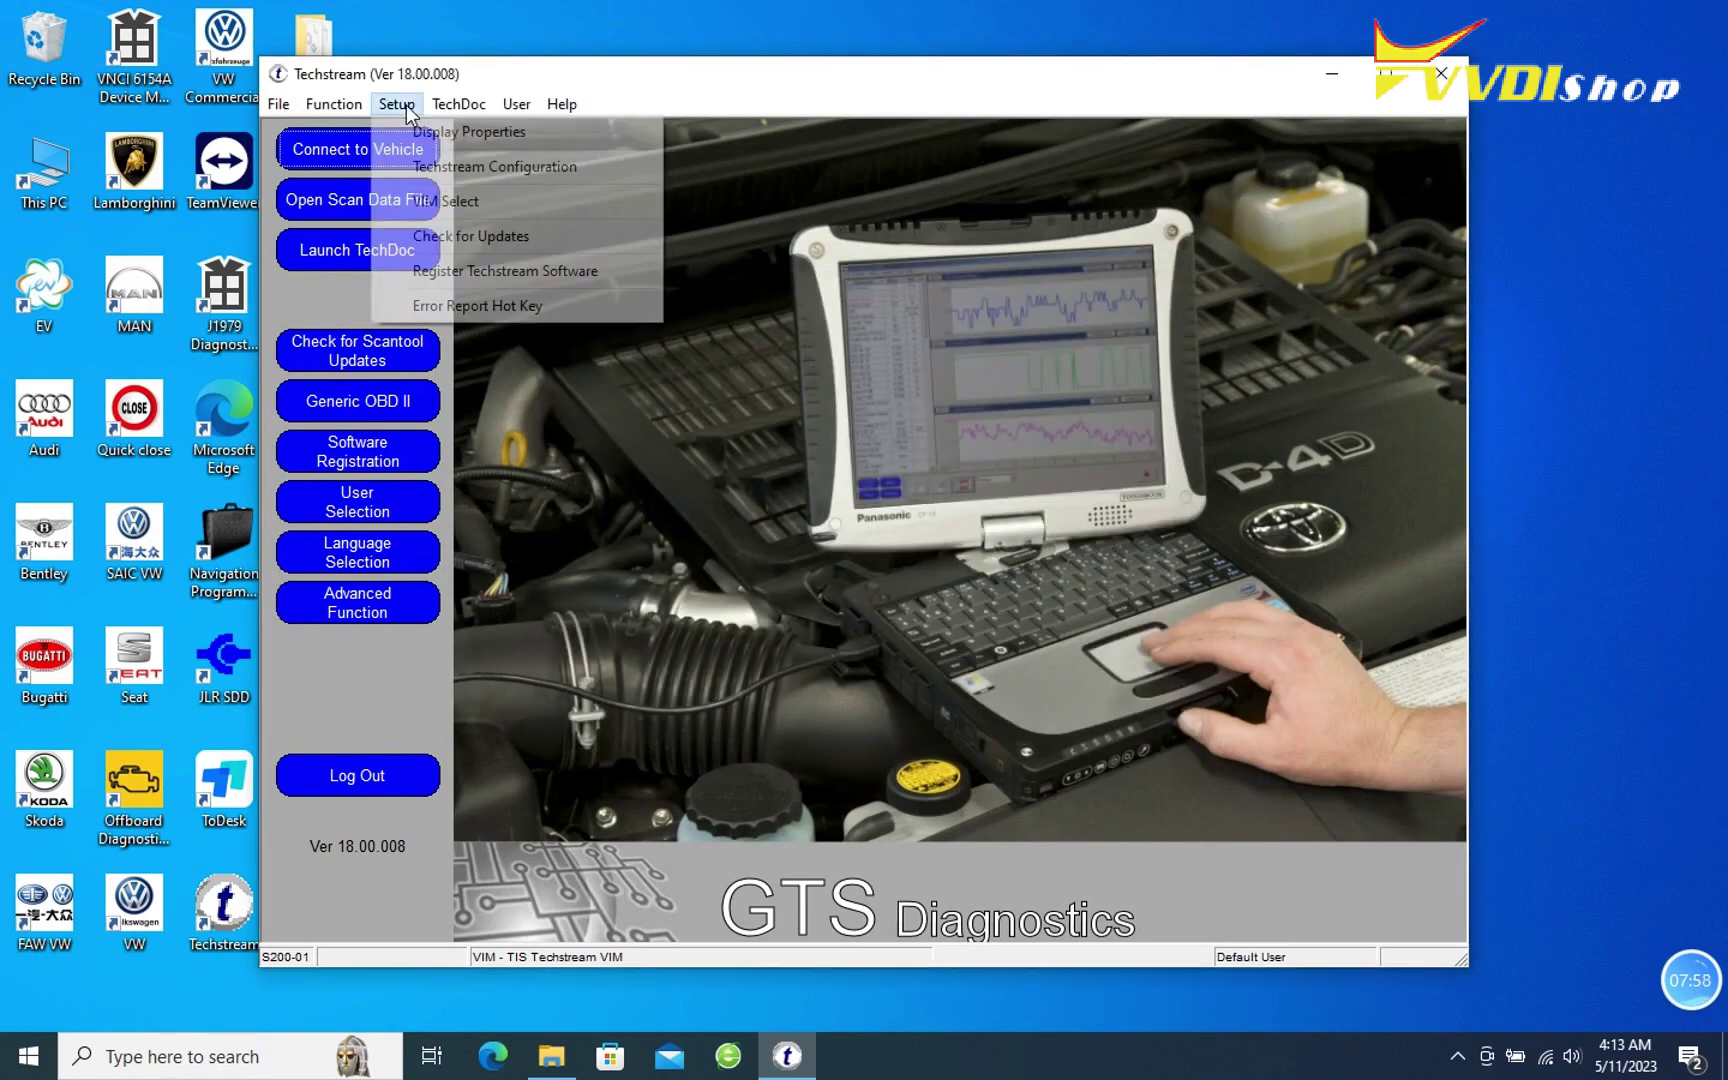
pyautogui.click(440, 201)
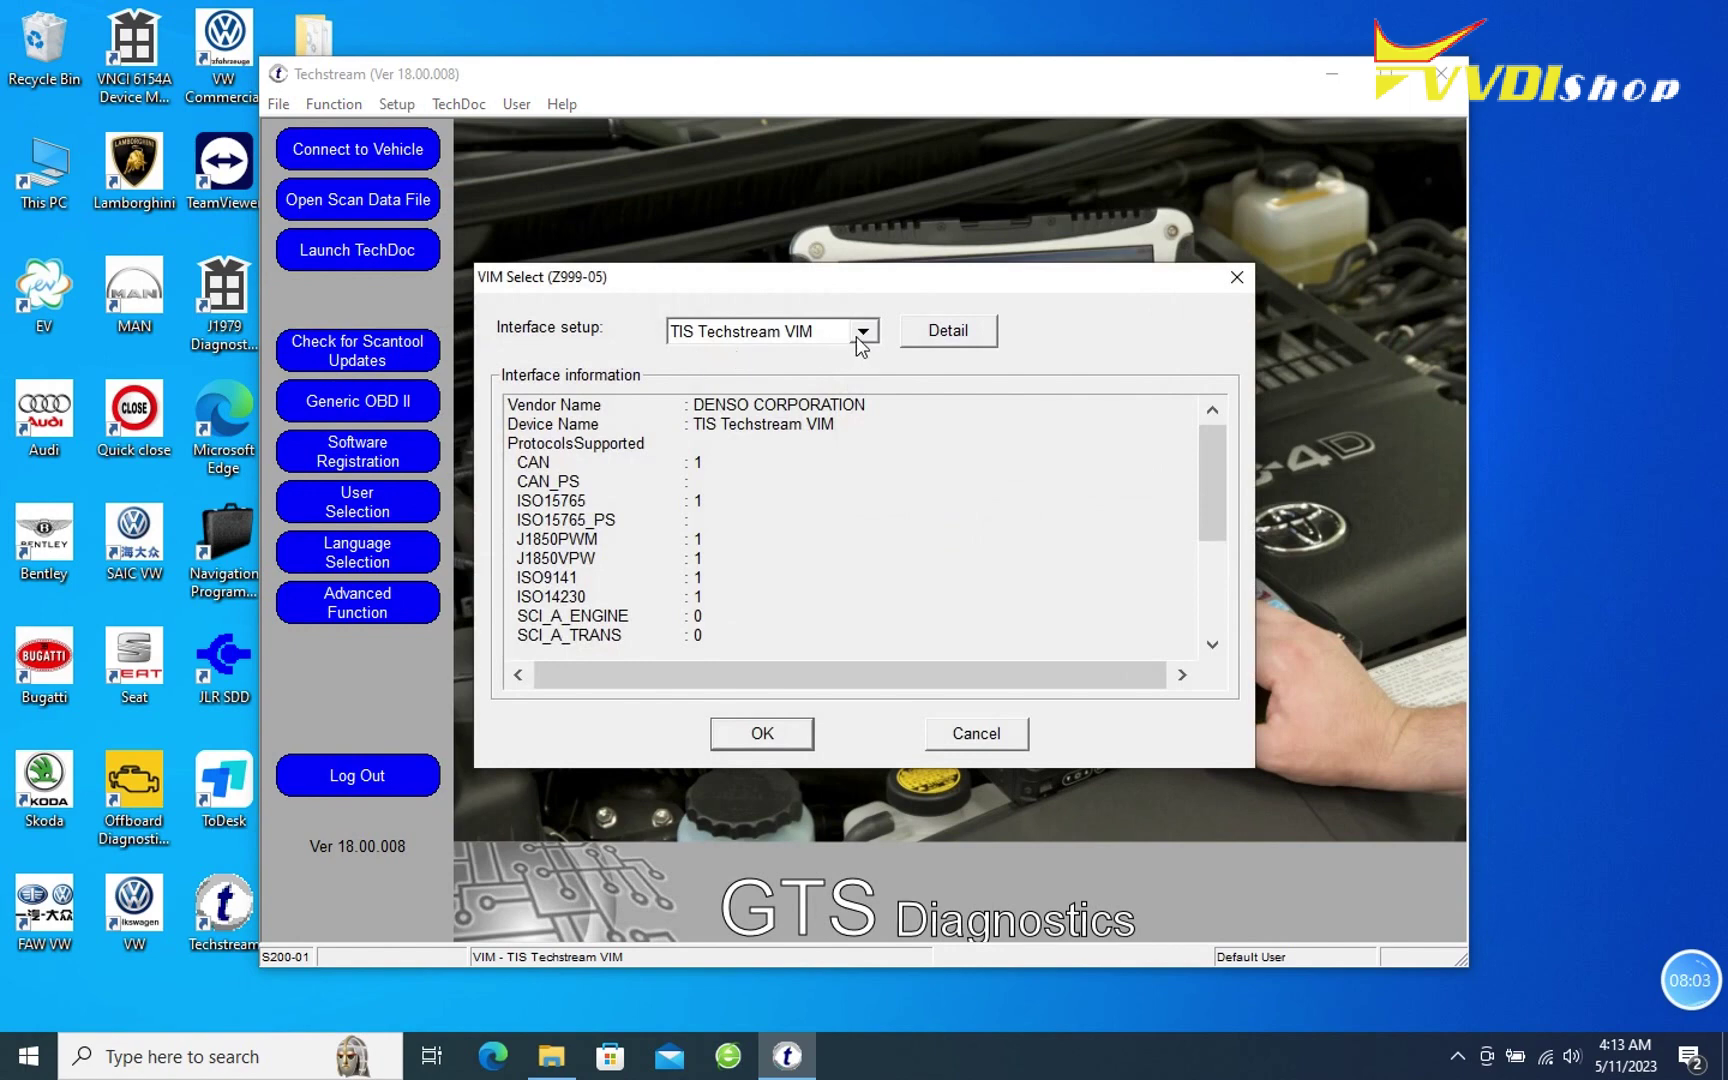
pyautogui.click(860, 333)
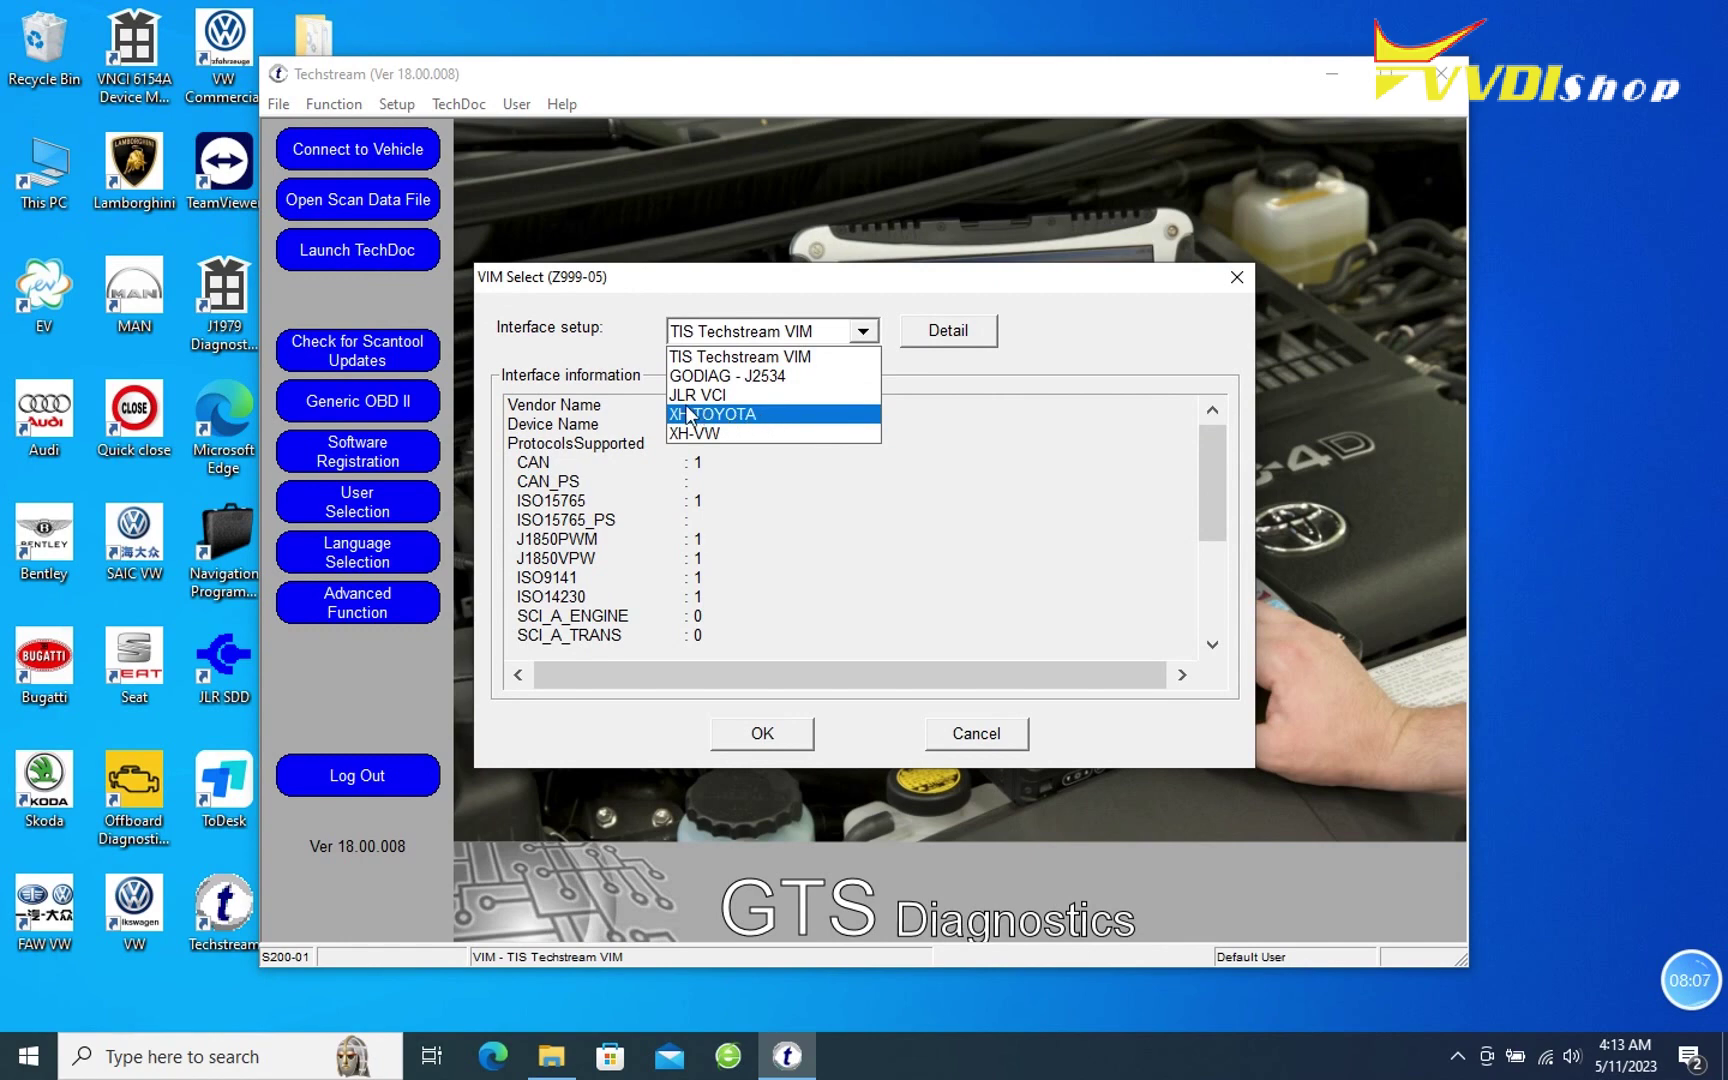
pyautogui.click(761, 414)
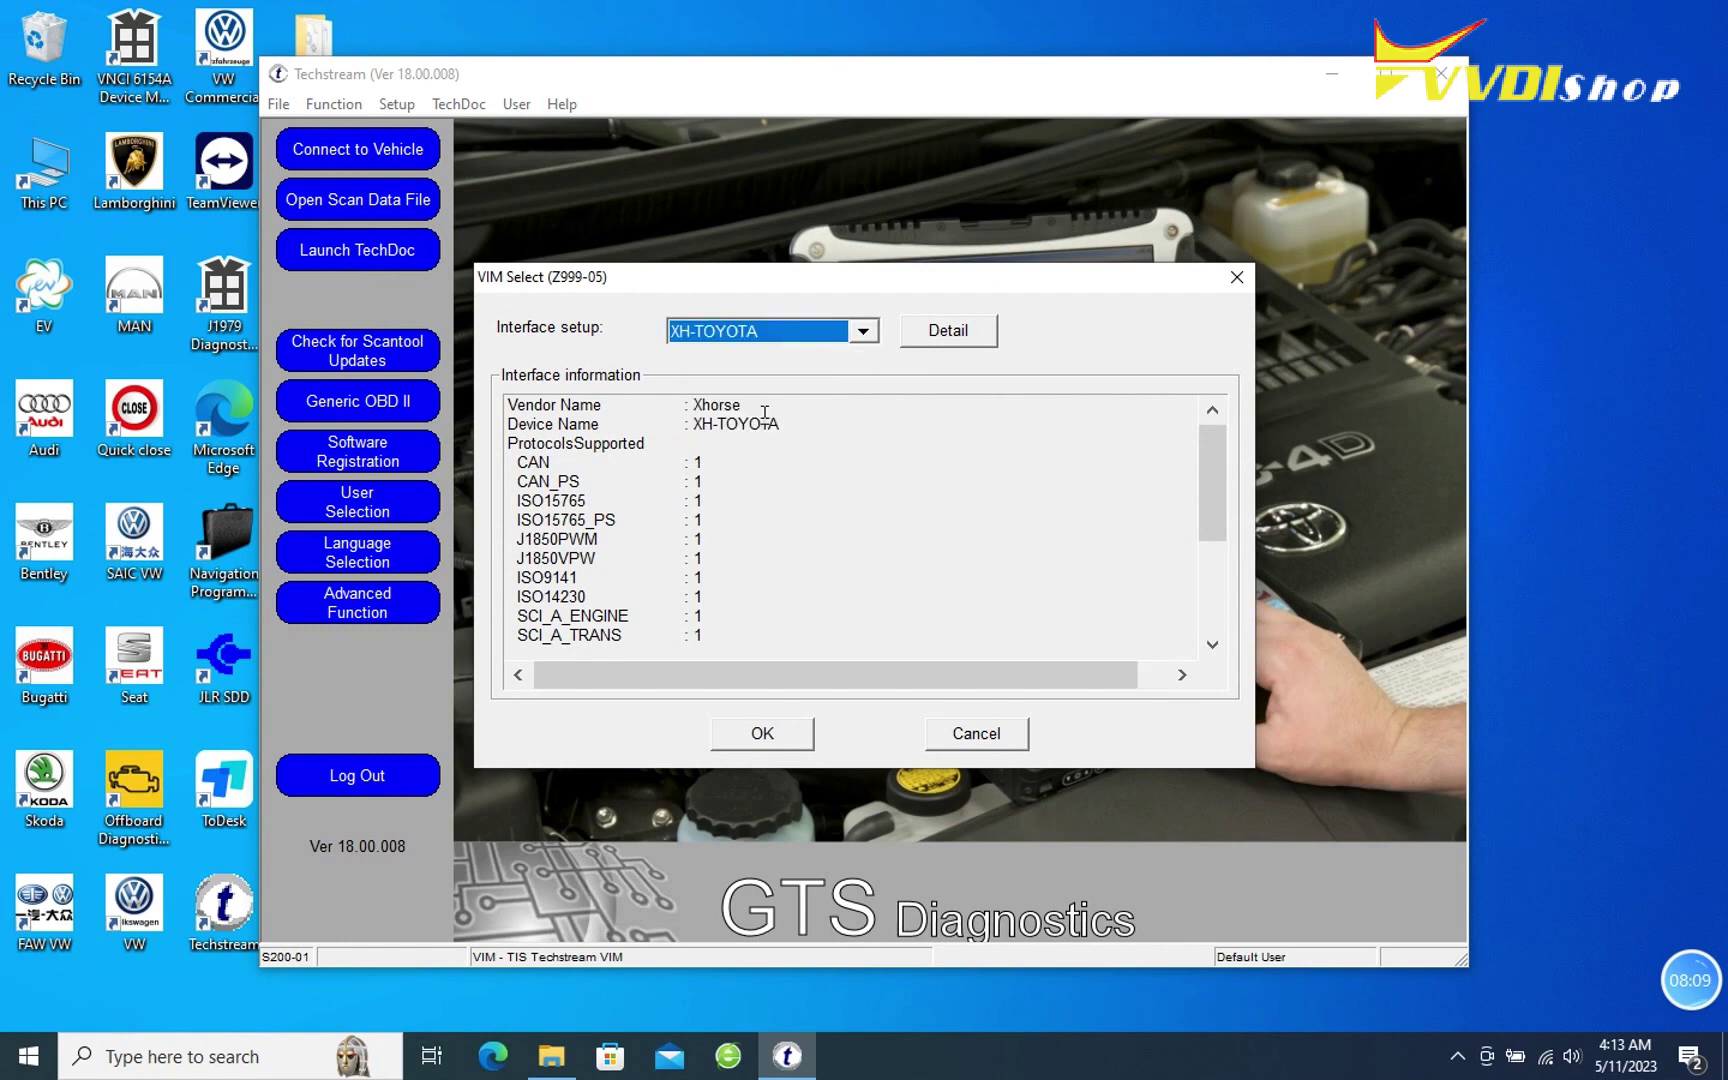
pyautogui.click(784, 744)
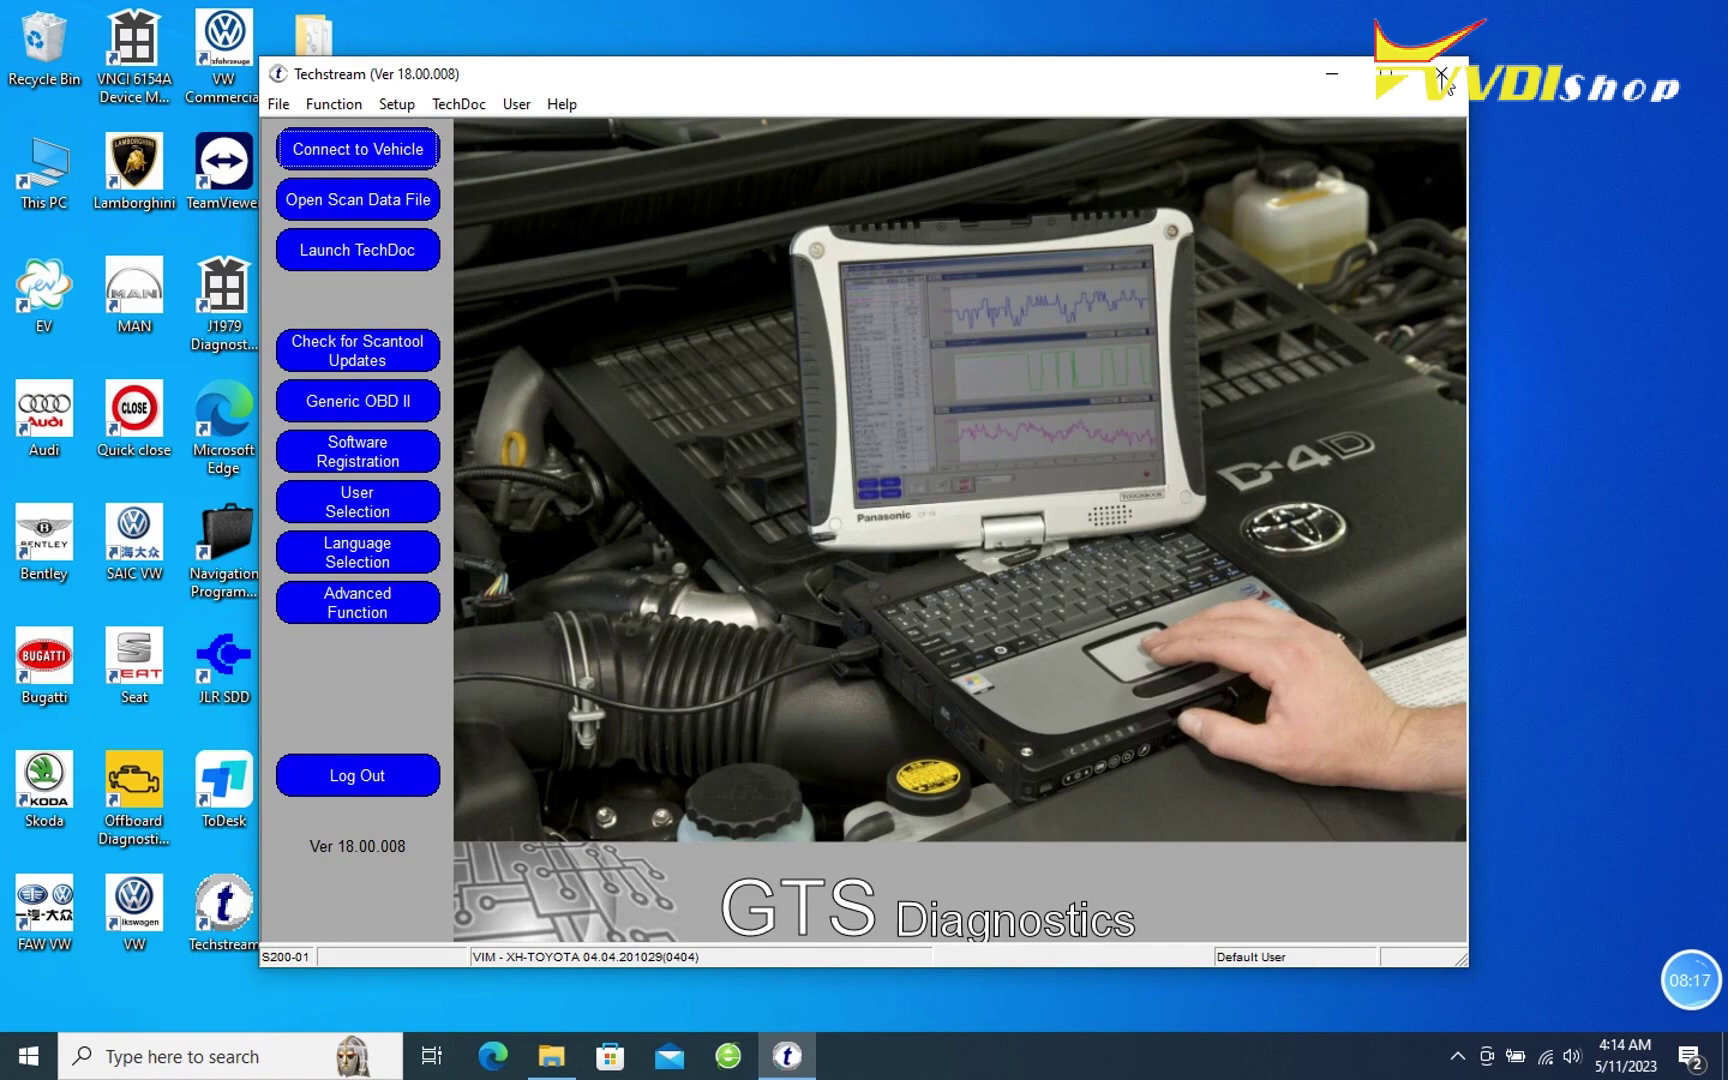
# Step: Restart Techstream through the Techstream Patch 64bit shortcut and connect to the vehicle with the options VIOS, China and -0810
pyautogui.click(1442, 73)
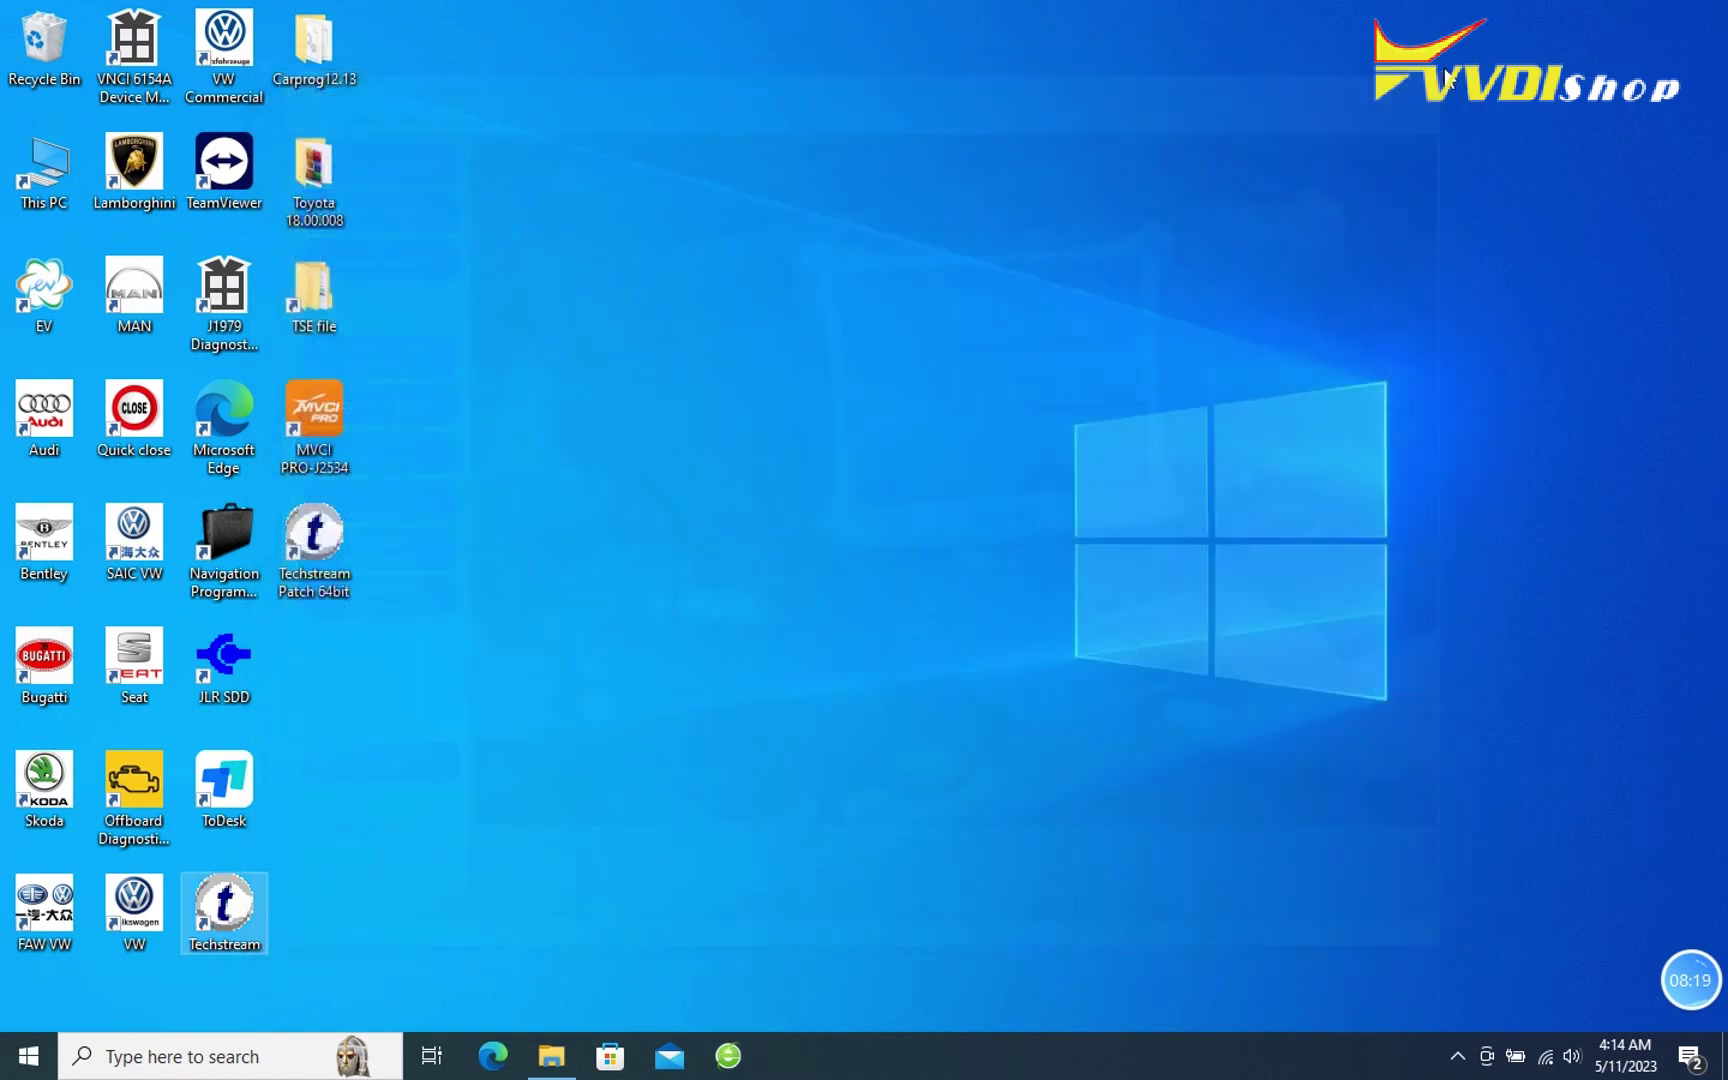
pyautogui.doubleClick(320, 543)
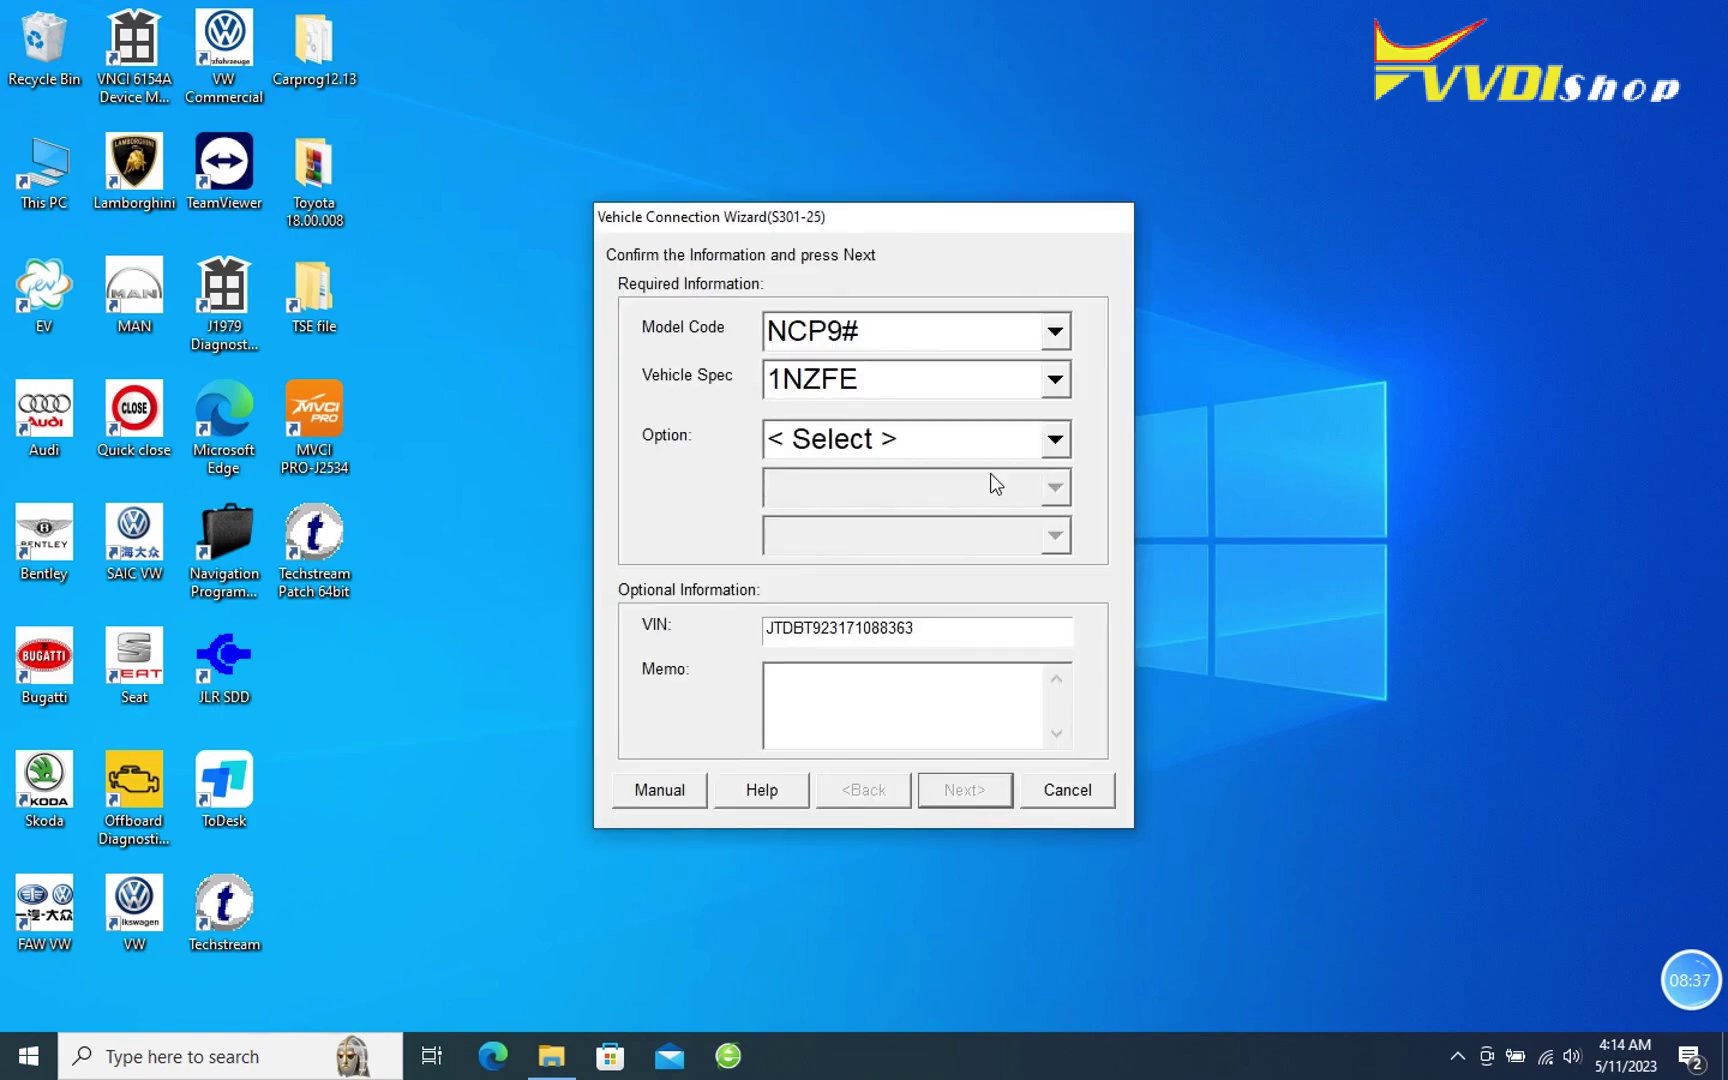
pyautogui.click(1036, 450)
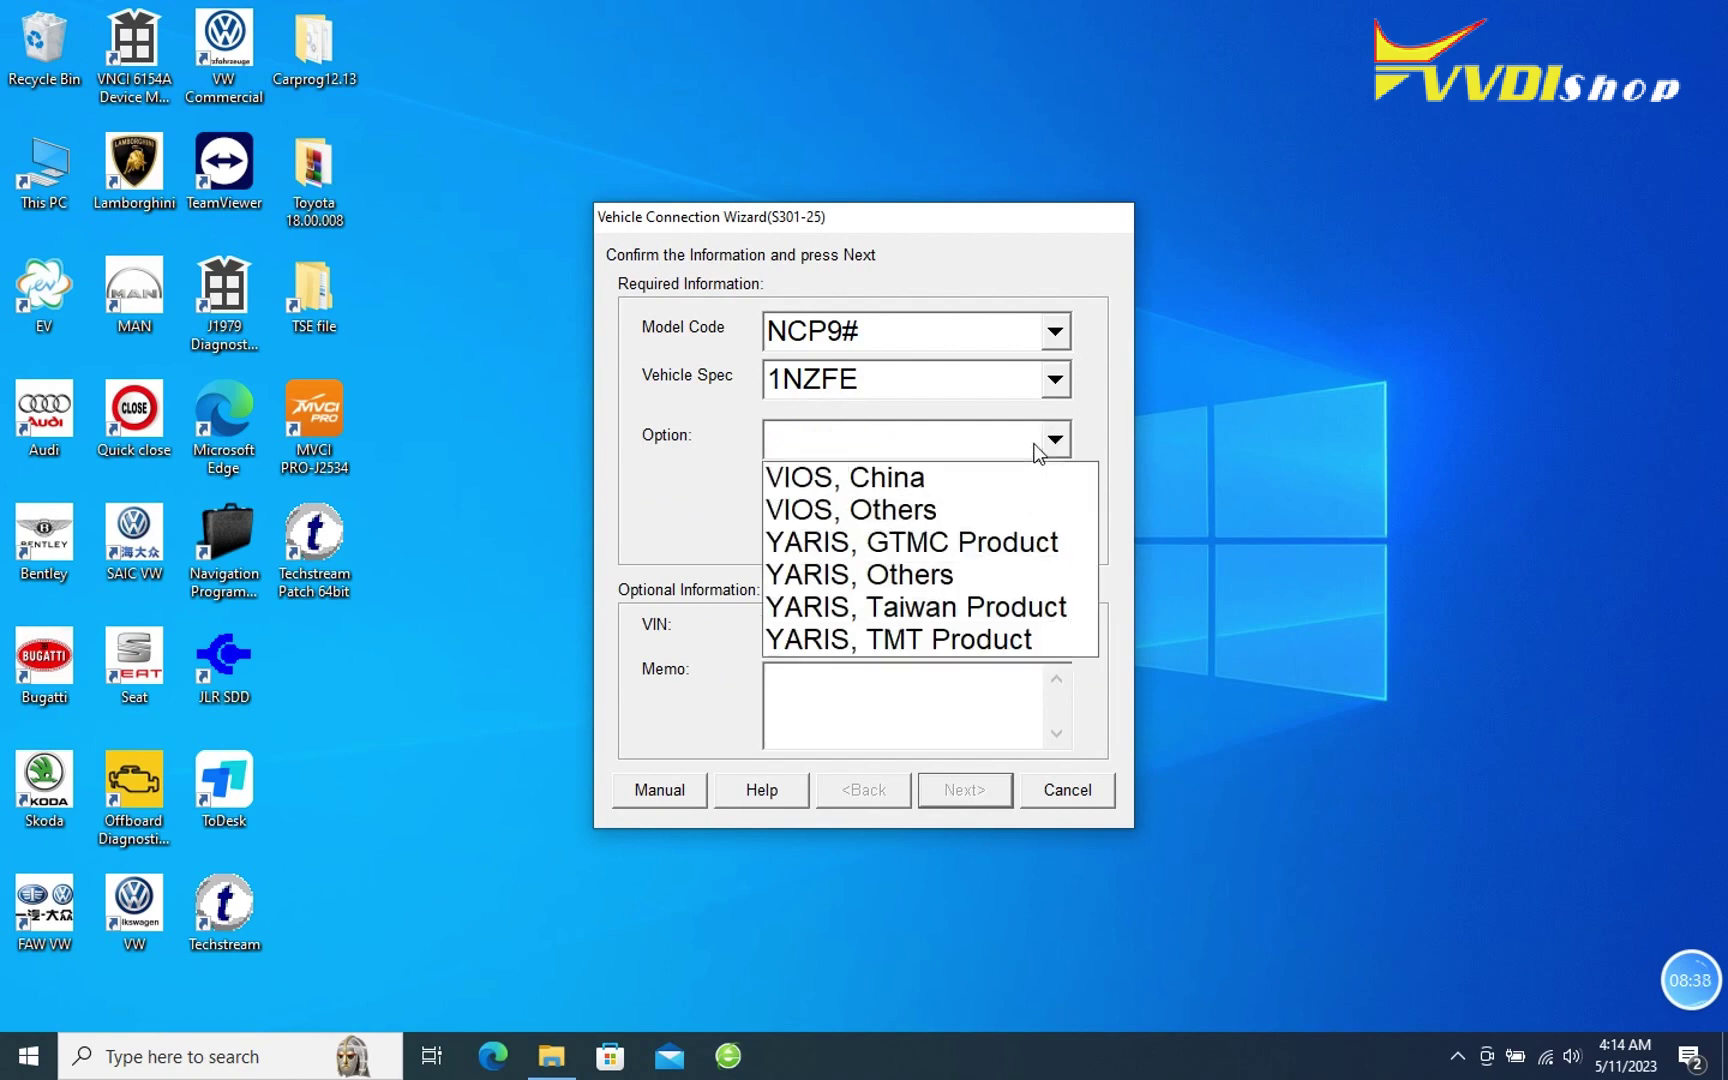
pyautogui.click(976, 478)
pyautogui.click(972, 487)
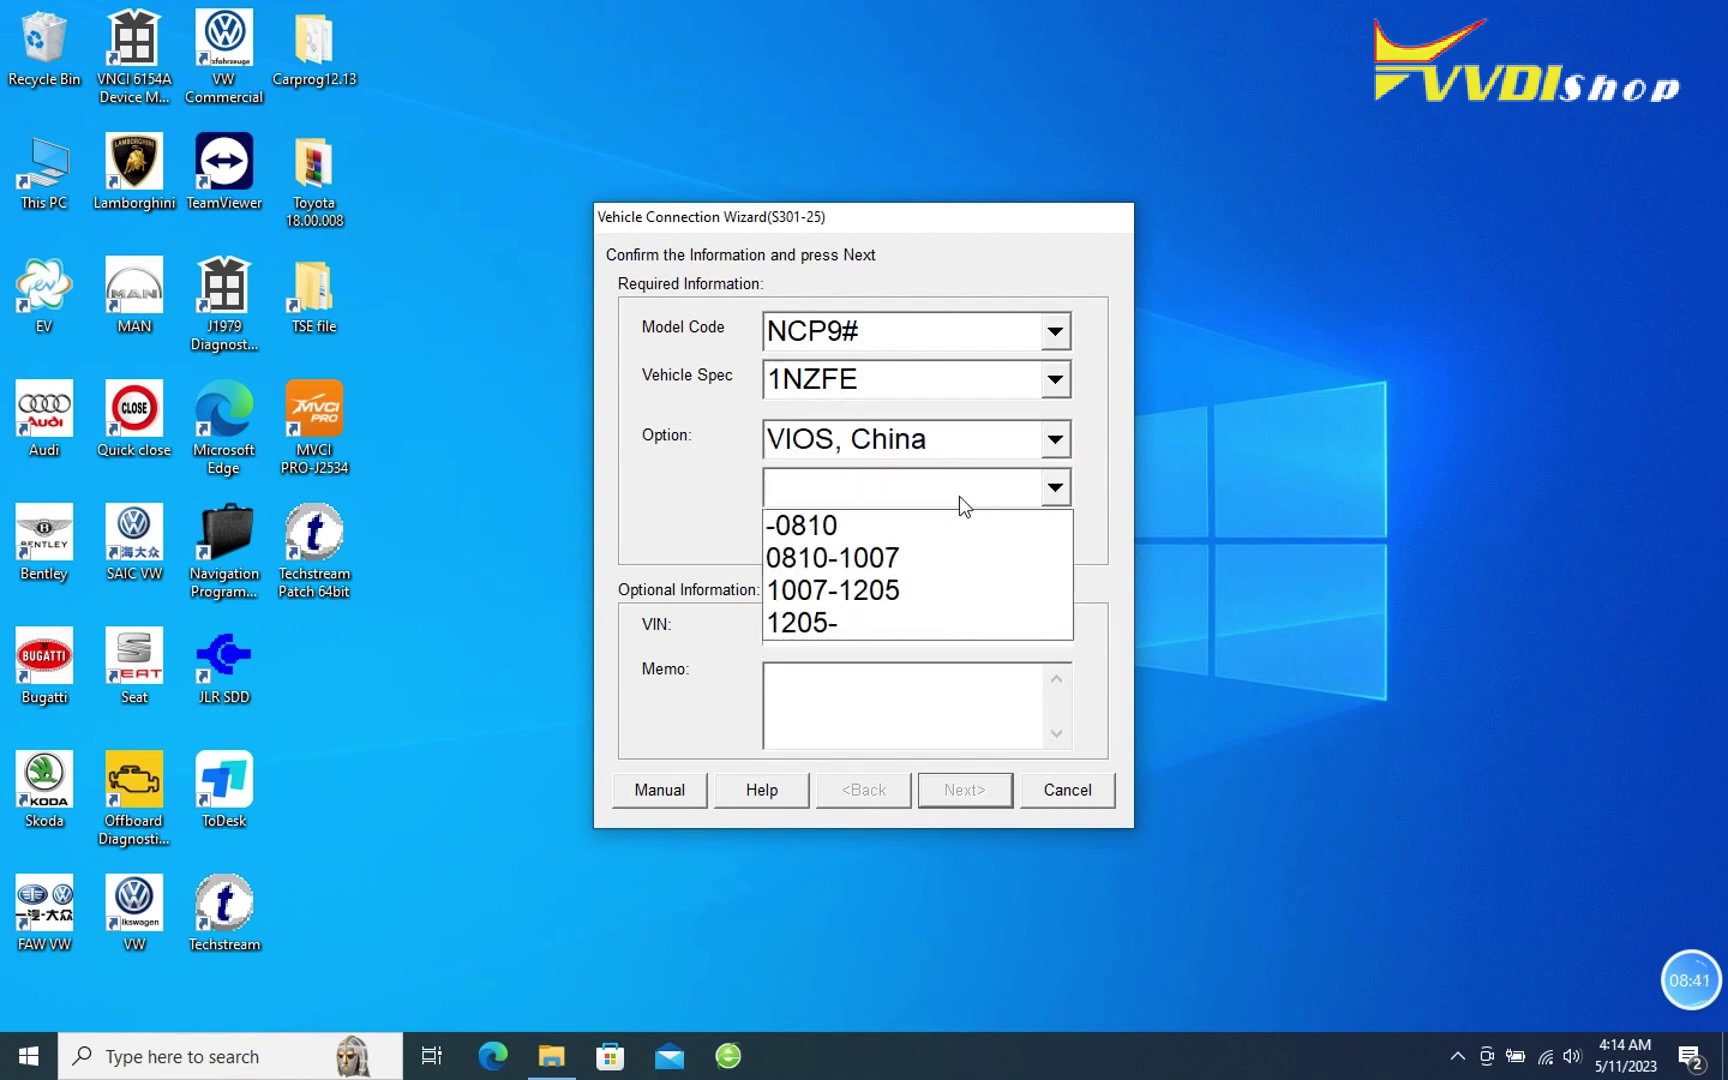
pyautogui.click(937, 515)
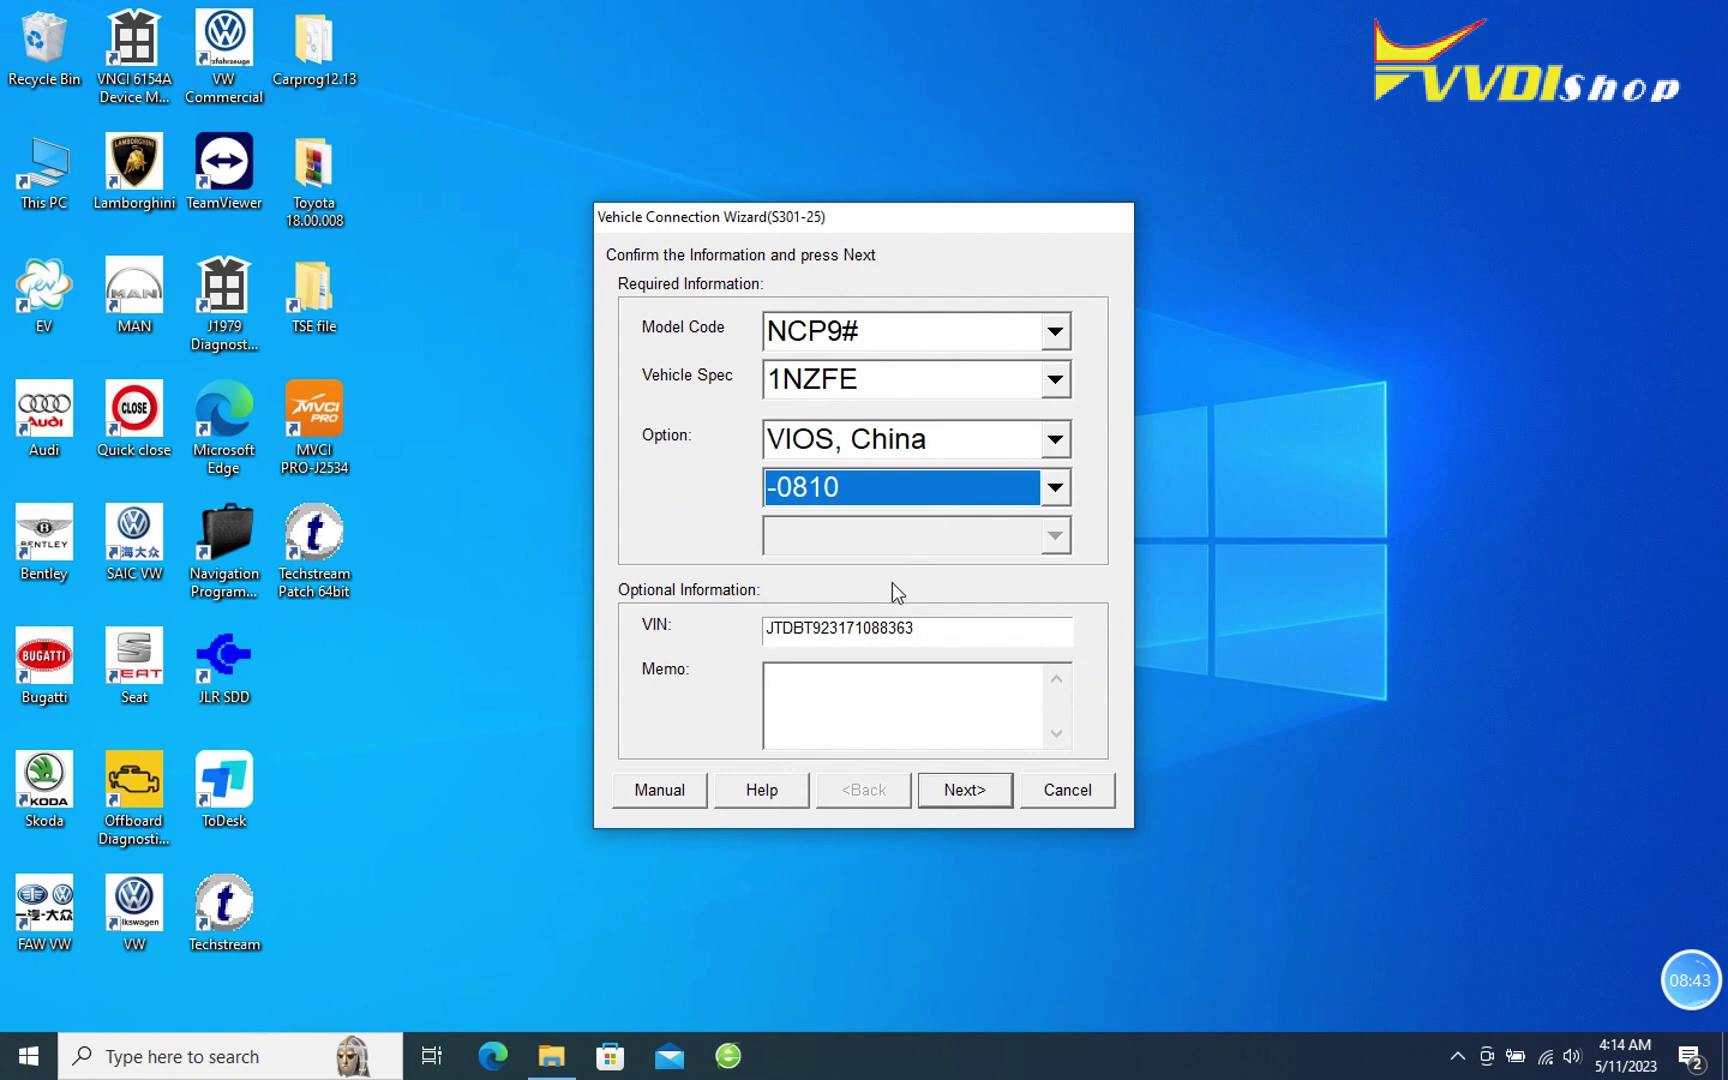
pyautogui.click(946, 790)
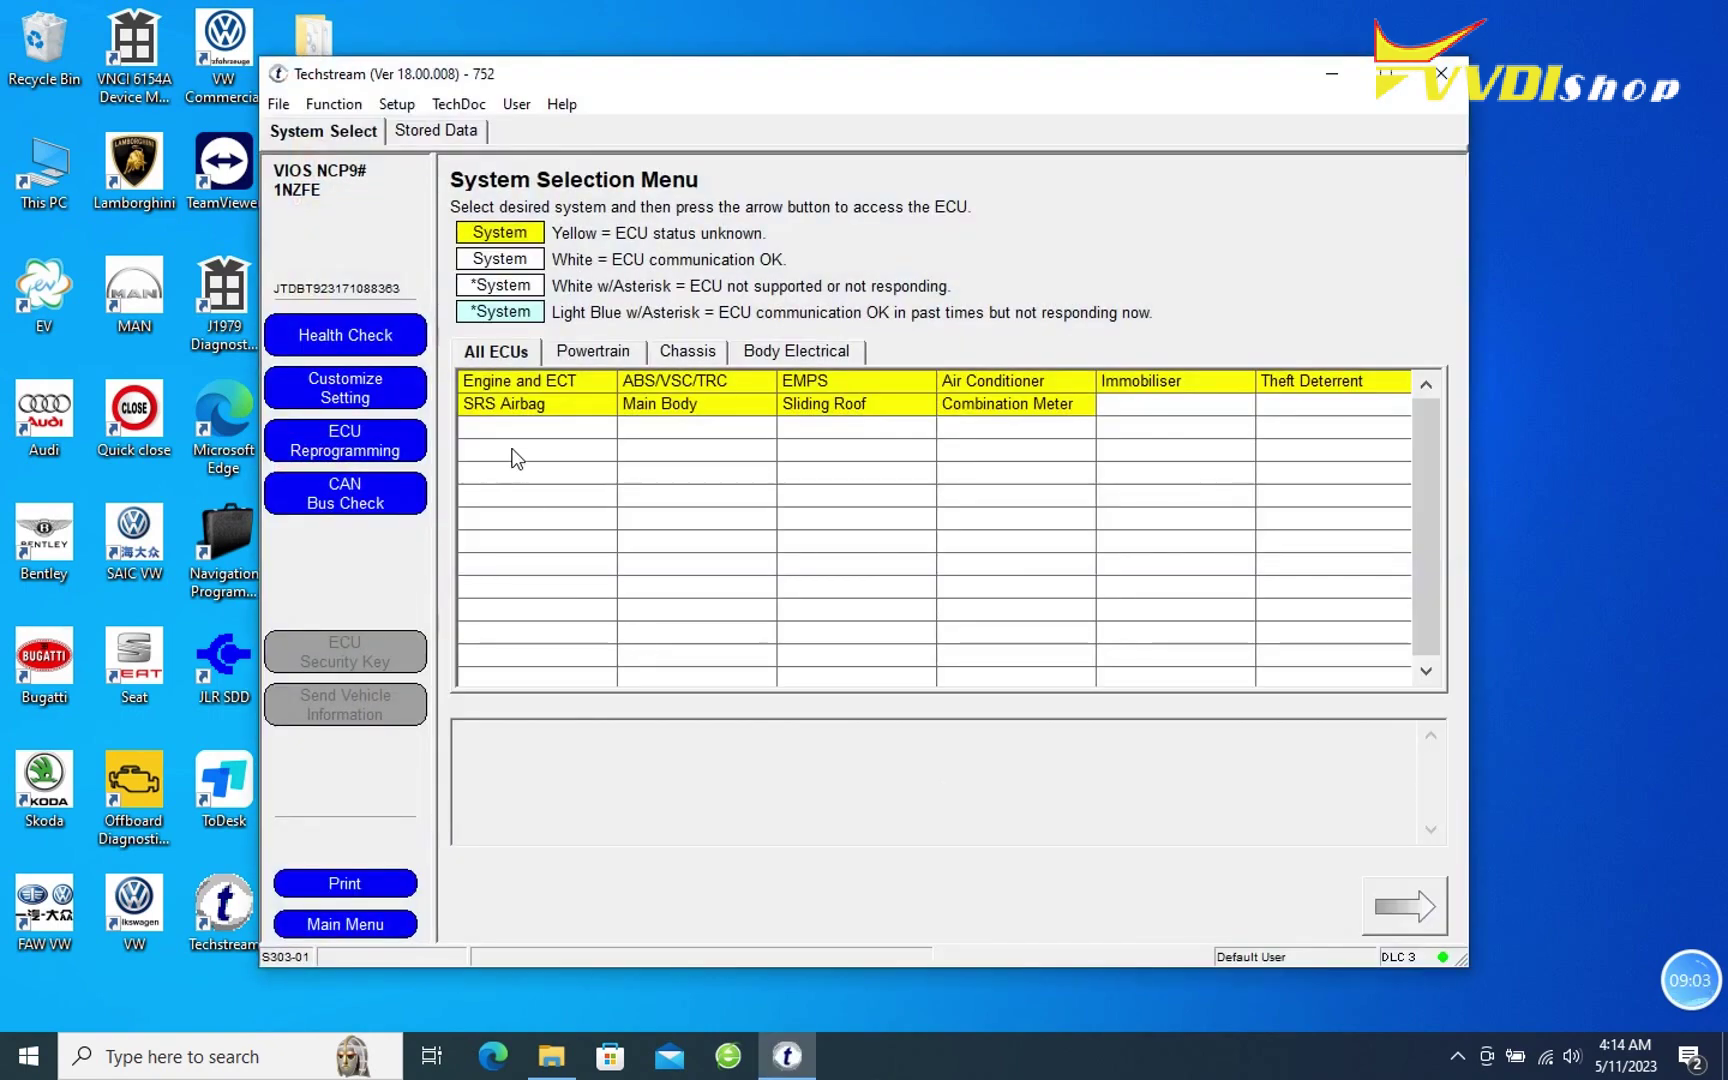
# Step: Access the Engine and ECT system to read its trouble codes and open its data list
pyautogui.click(580, 383)
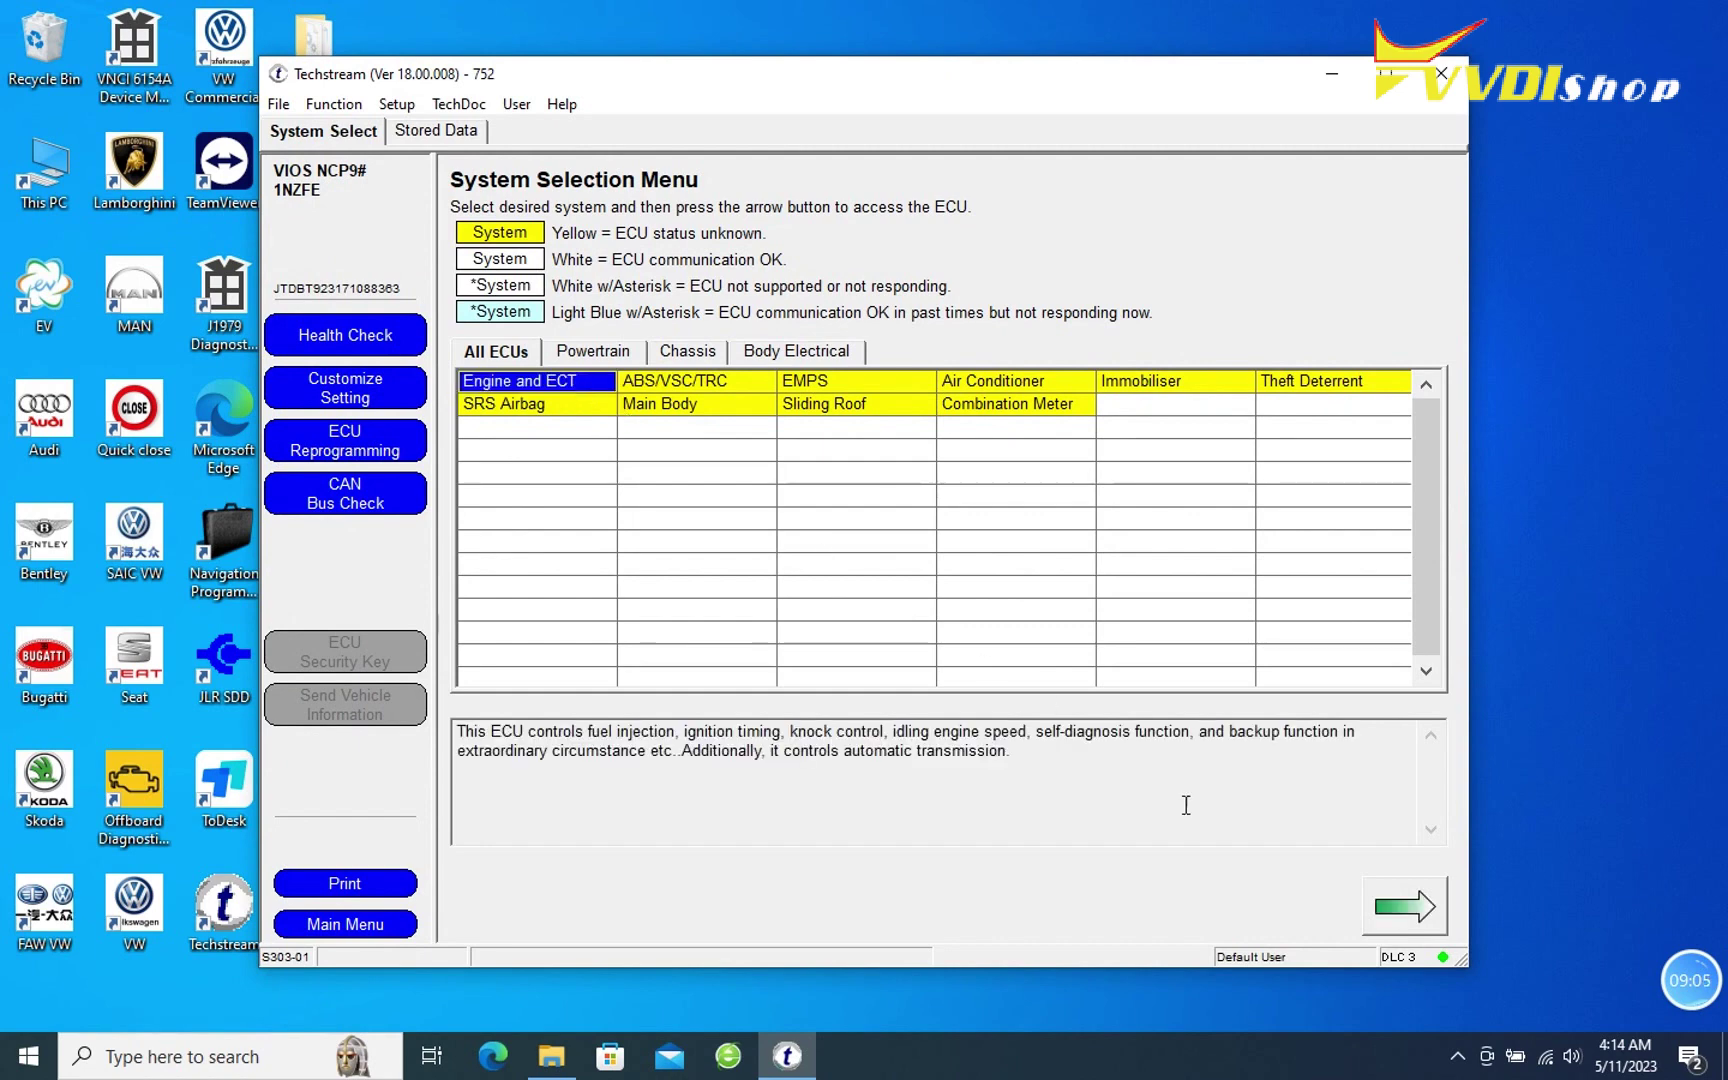
pyautogui.click(1416, 922)
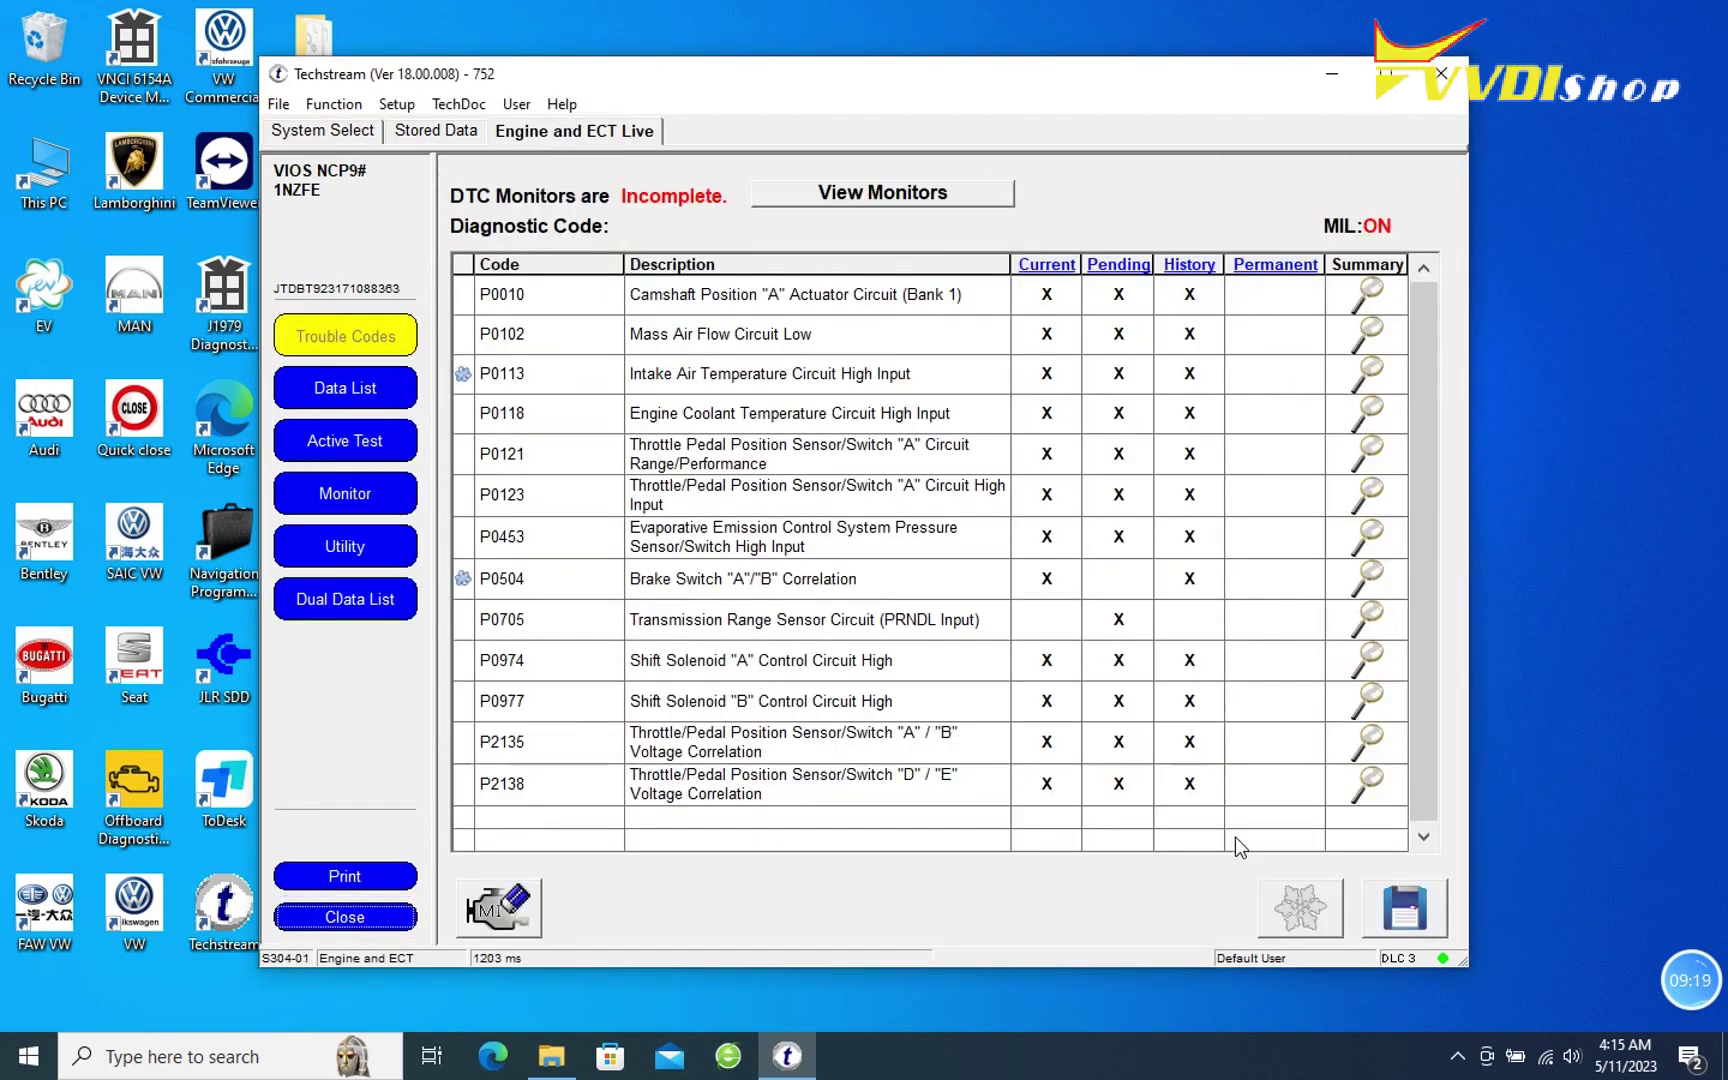
pyautogui.click(343, 408)
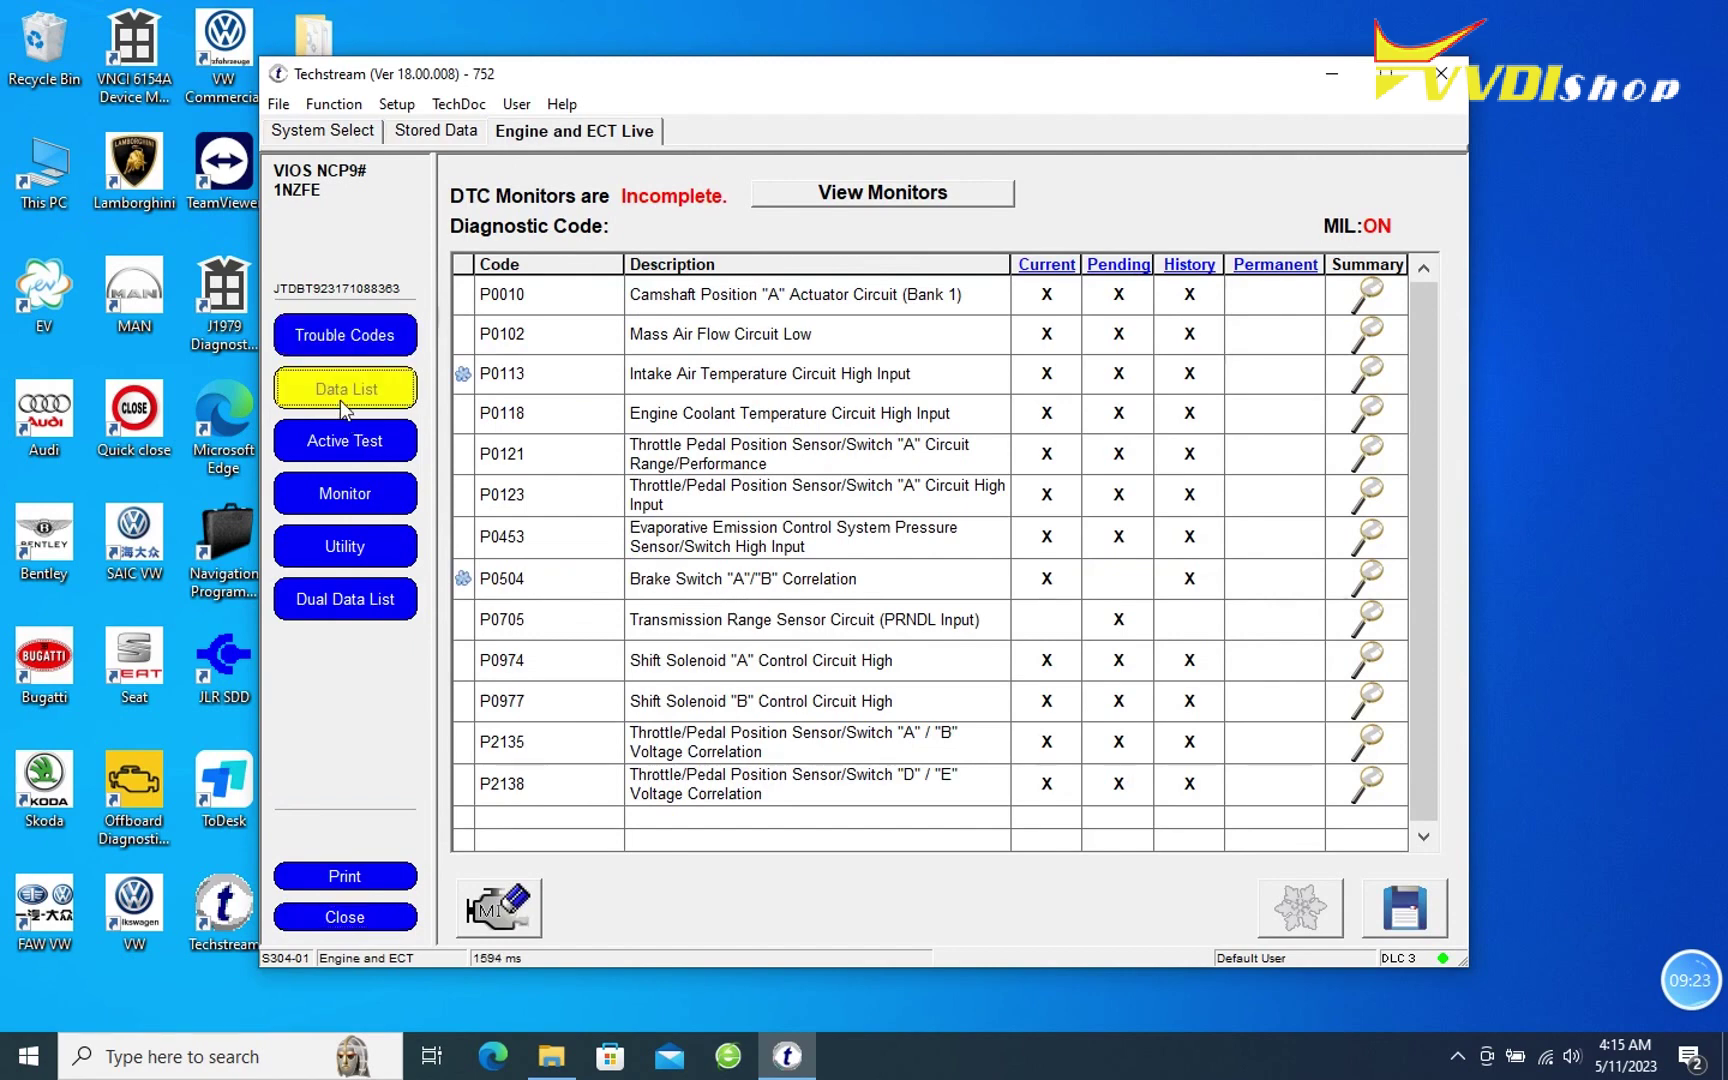